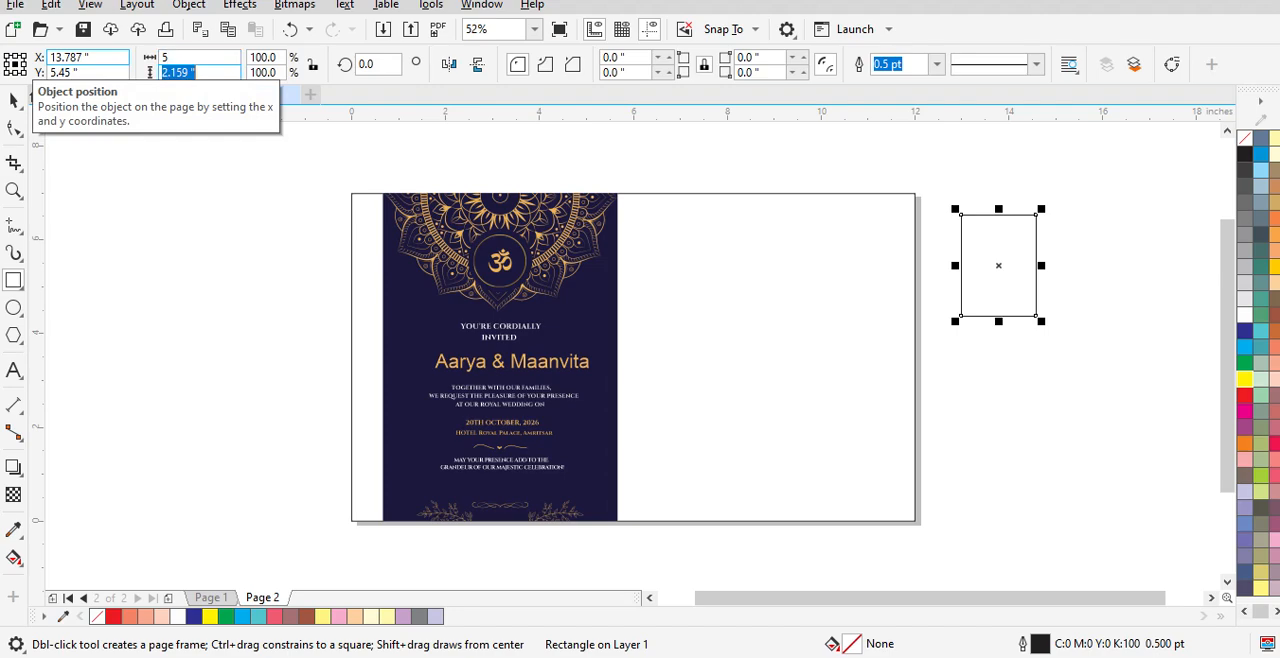
Step: Size the new rectangle to 5 × 7 inches and move it so it overlaps the page's right edge
{"action": "key", "text": "Return"}
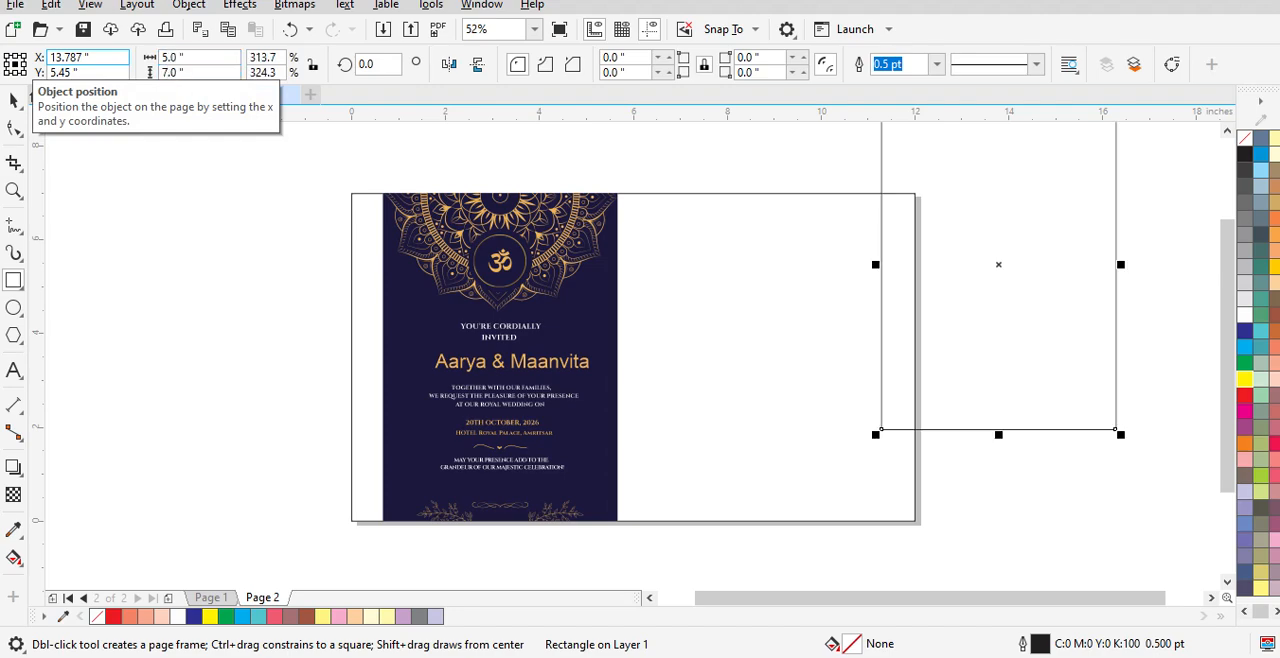
{"action": "left_click", "coordinate": [14, 100]}
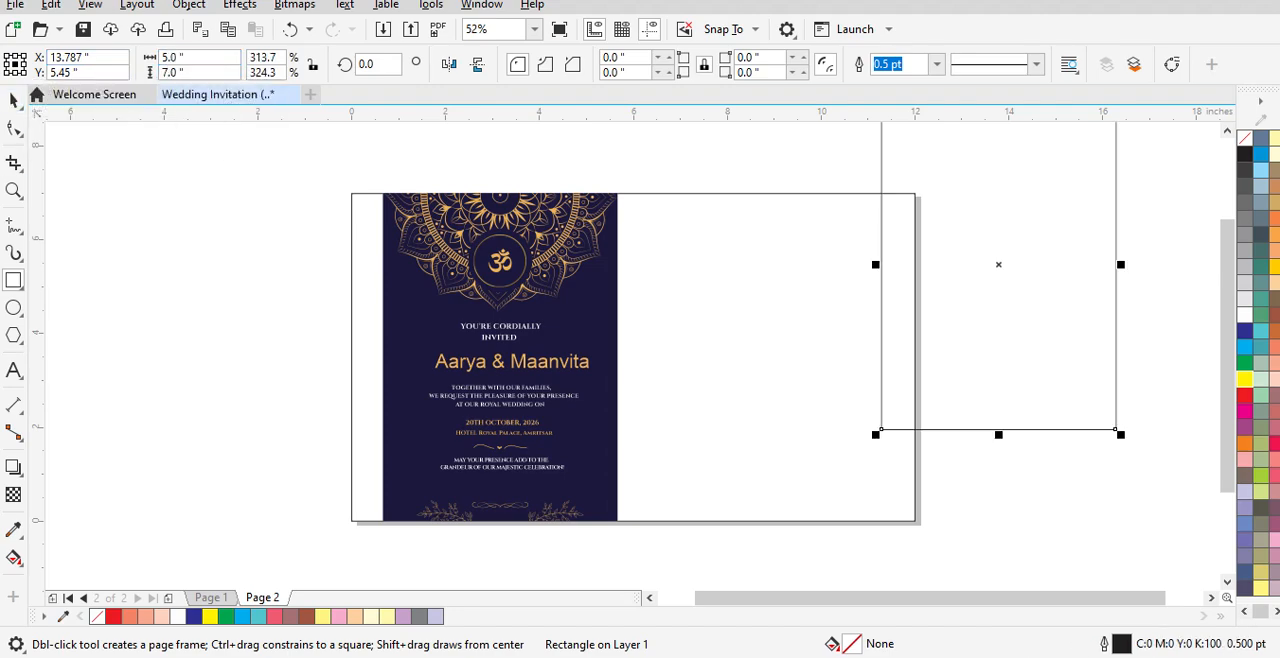
{"action": "left_click", "coordinate": [1018, 294]}
{"action": "left_click_drag", "start_coordinate": [998, 264], "coordinate": [902, 361]}
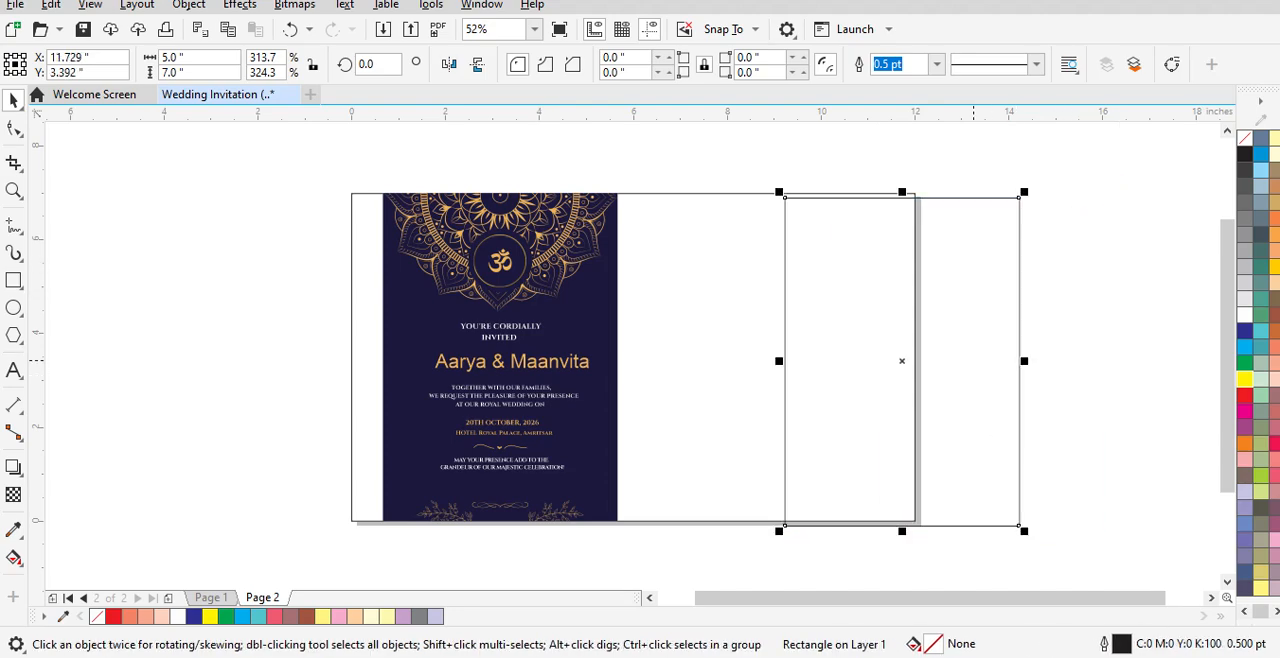
Step: Align the 5 × 7 inch rectangle with the page frame, vertically centred and flush with its right side
{"action": "left_click", "coordinate": [716, 310], "text": "shift"}
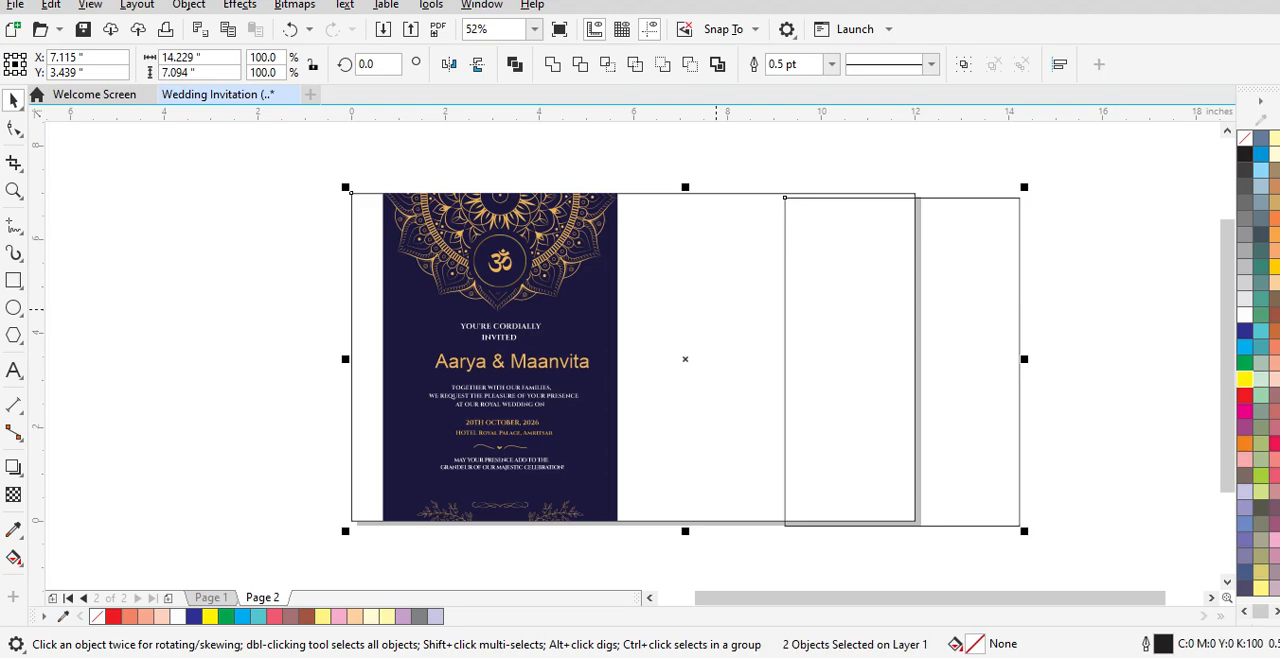
{"action": "key", "text": "c"}
{"action": "key", "text": "e"}
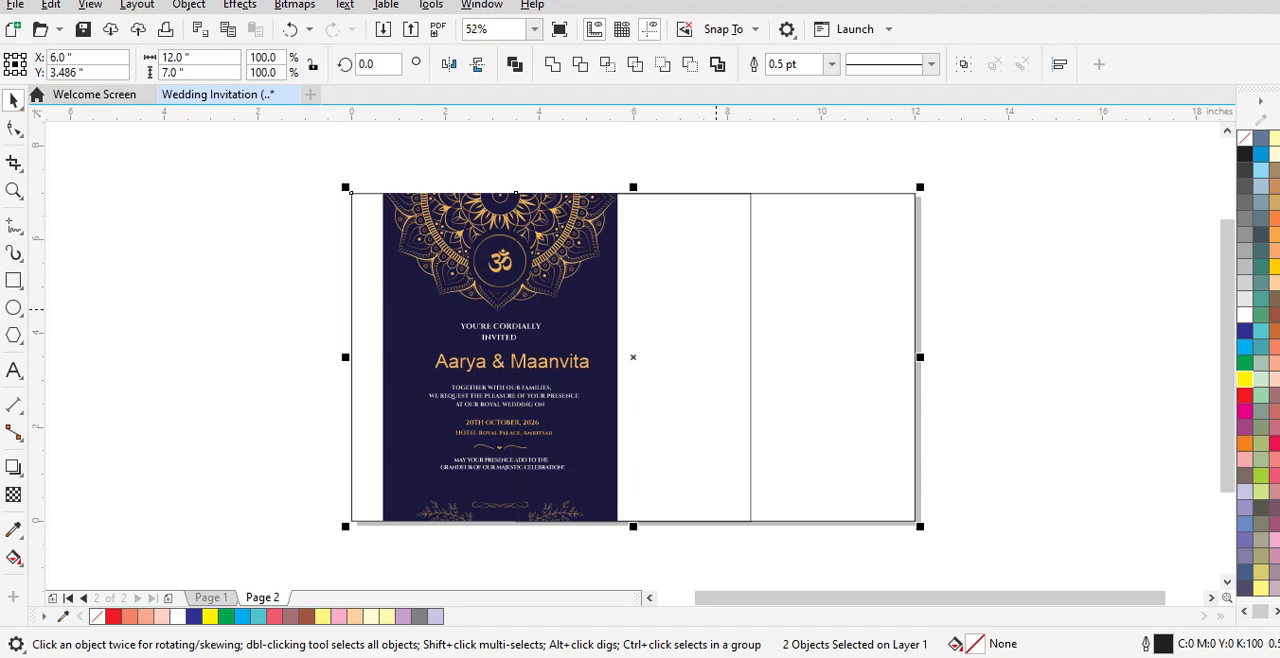
{"action": "key", "text": "l"}
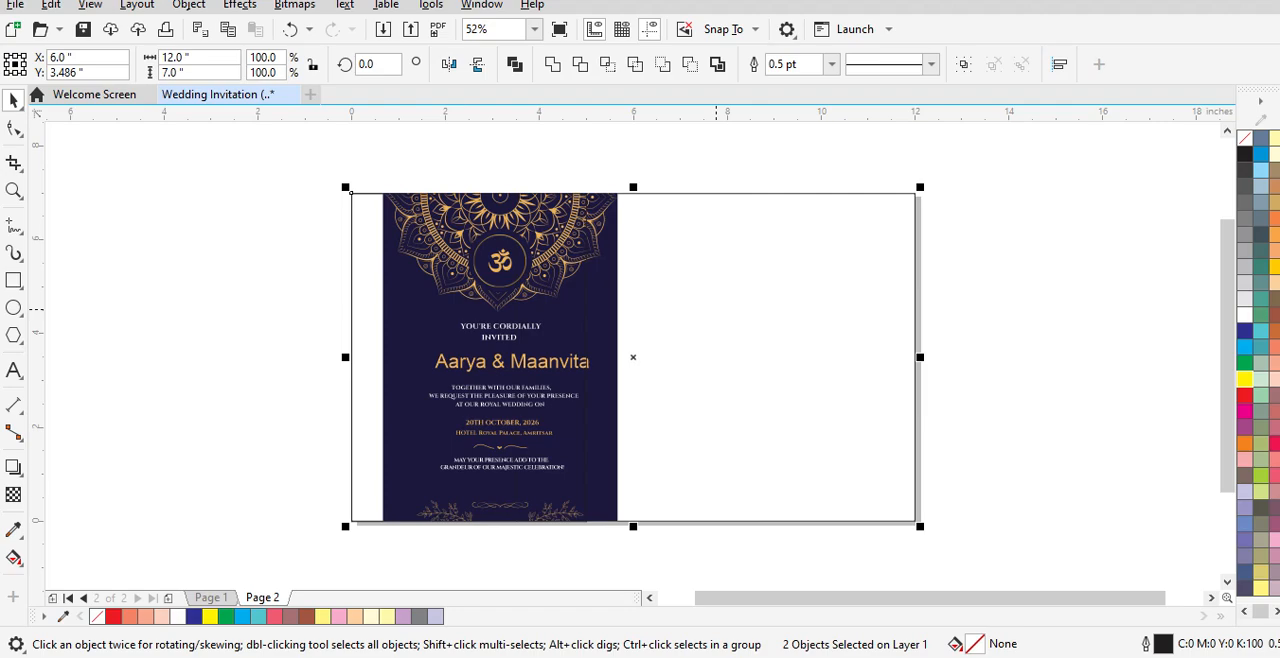
{"action": "key", "text": "r"}
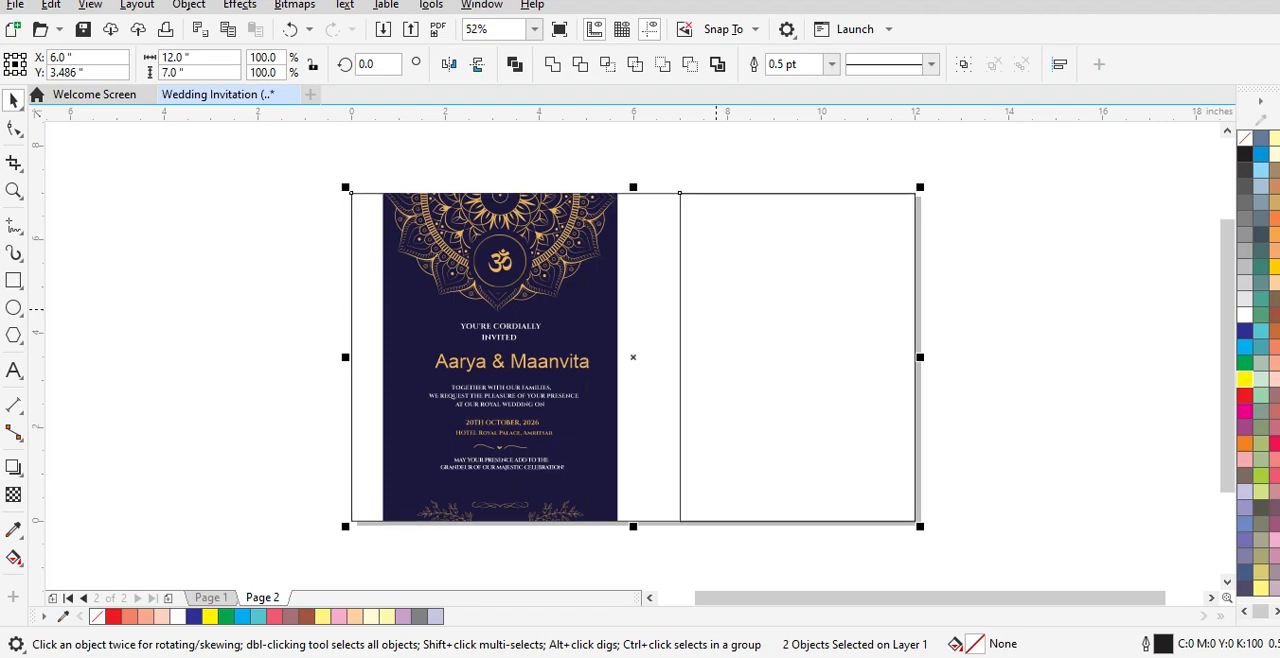
Step: Nudge the blank card rectangle left to a horizontal position of 8.95 inches
{"action": "left_click", "coordinate": [1010, 300]}
{"action": "left_click", "coordinate": [796, 293]}
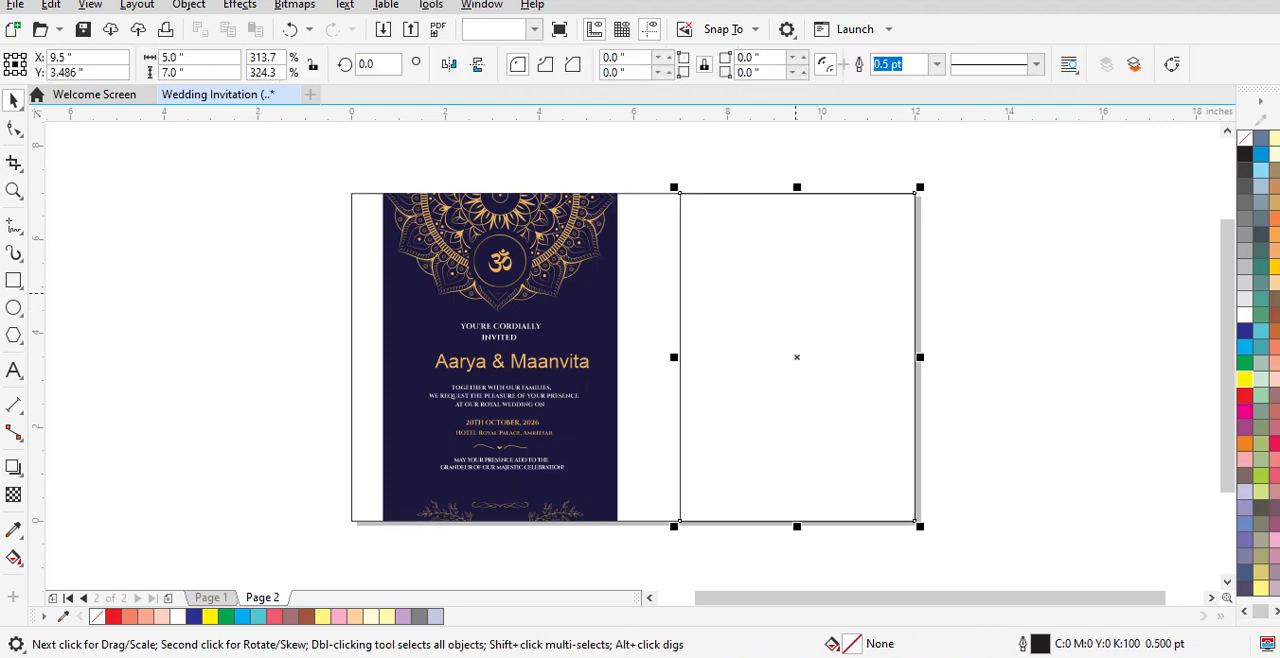
{"action": "key", "text": "Left"}
{"action": "key", "text": "Left"}
{"action": "key", "text": "Left"}
{"action": "key", "text": "Left"}
{"action": "key", "text": "Left"}
{"action": "key", "text": "Left"}
{"action": "key", "text": "Left"}
{"action": "key", "text": "Left"}
{"action": "key", "text": "Left"}
{"action": "key", "text": "Left"}
{"action": "key", "text": "Left"}
{"action": "key", "text": "Left"}
{"action": "key", "text": "Left"}
{"action": "key", "text": "Left"}
{"action": "key", "text": "Left"}
{"action": "key", "text": "Left"}
{"action": "key", "text": "Left"}
{"action": "key", "text": "Left"}
{"action": "key", "text": "Left"}
{"action": "key", "text": "Left"}
{"action": "key", "text": "Left"}
{"action": "key", "text": "Left"}
{"action": "key", "text": "Left"}
{"action": "key", "text": "Left"}
{"action": "key", "text": "Left"}
{"action": "key", "text": "Left"}
{"action": "key", "text": "Left"}
{"action": "key", "text": "Left"}
{"action": "key", "text": "Left"}
{"action": "key", "text": "Left"}
{"action": "key", "text": "Left"}
{"action": "key", "text": "Left"}
{"action": "key", "text": "Left"}
{"action": "key", "text": "Left"}
{"action": "key", "text": "Left"}
{"action": "key", "text": "Left"}
{"action": "key", "text": "Left"}
{"action": "key", "text": "Left"}
{"action": "key", "text": "Left"}
{"action": "key", "text": "Left"}
{"action": "key", "text": "Left"}
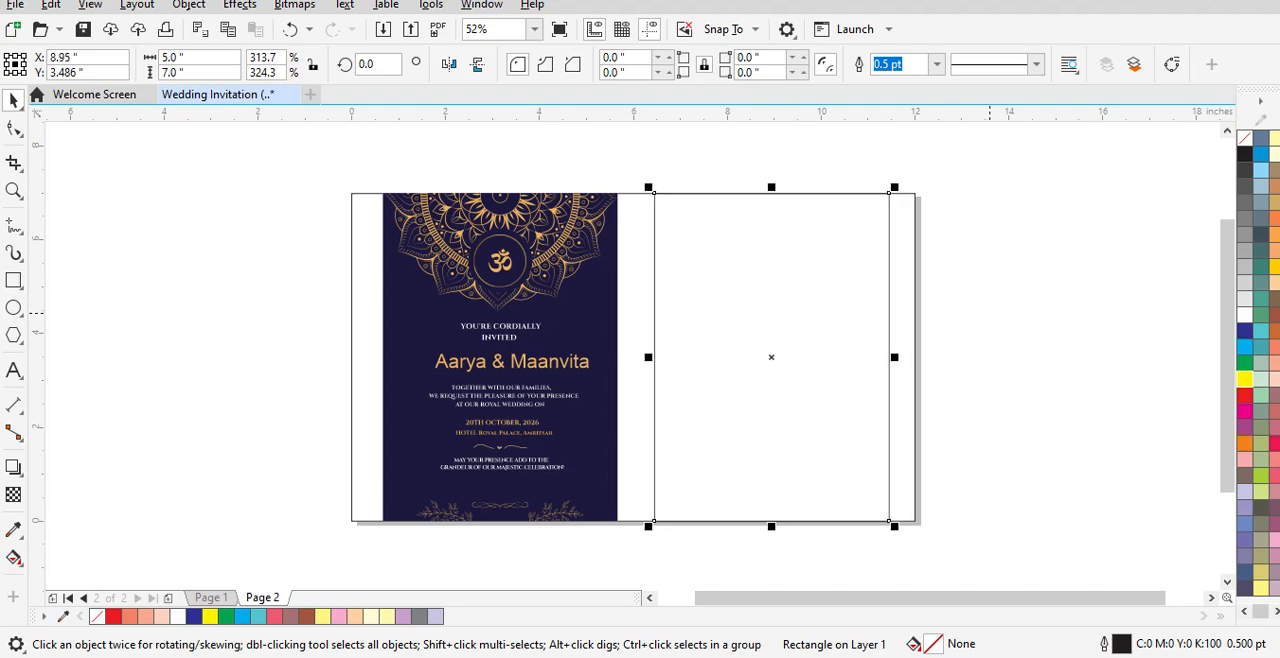
{"action": "key", "text": "Escape"}
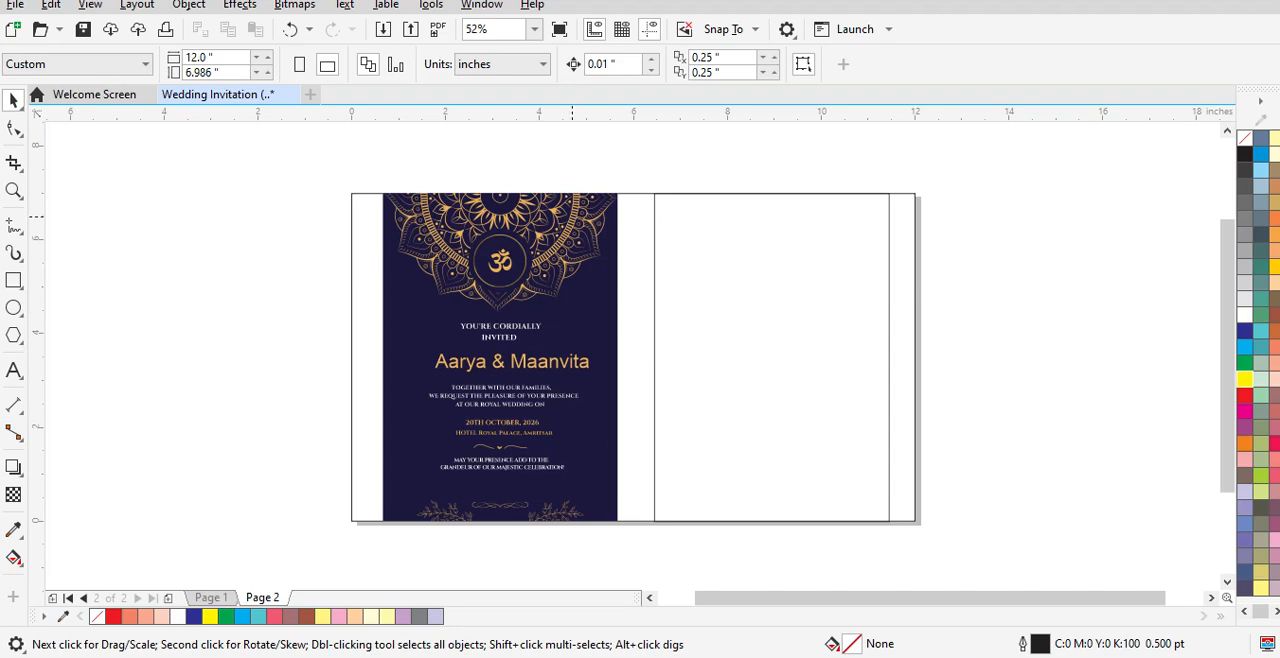
Step: Copy the gold mandala from the finished card to the top of the blank card and centre it horizontally on the rectangle
{"action": "left_click", "coordinate": [570, 215]}
{"action": "left_click_drag", "start_coordinate": [570, 215], "coordinate": [837, 210]}
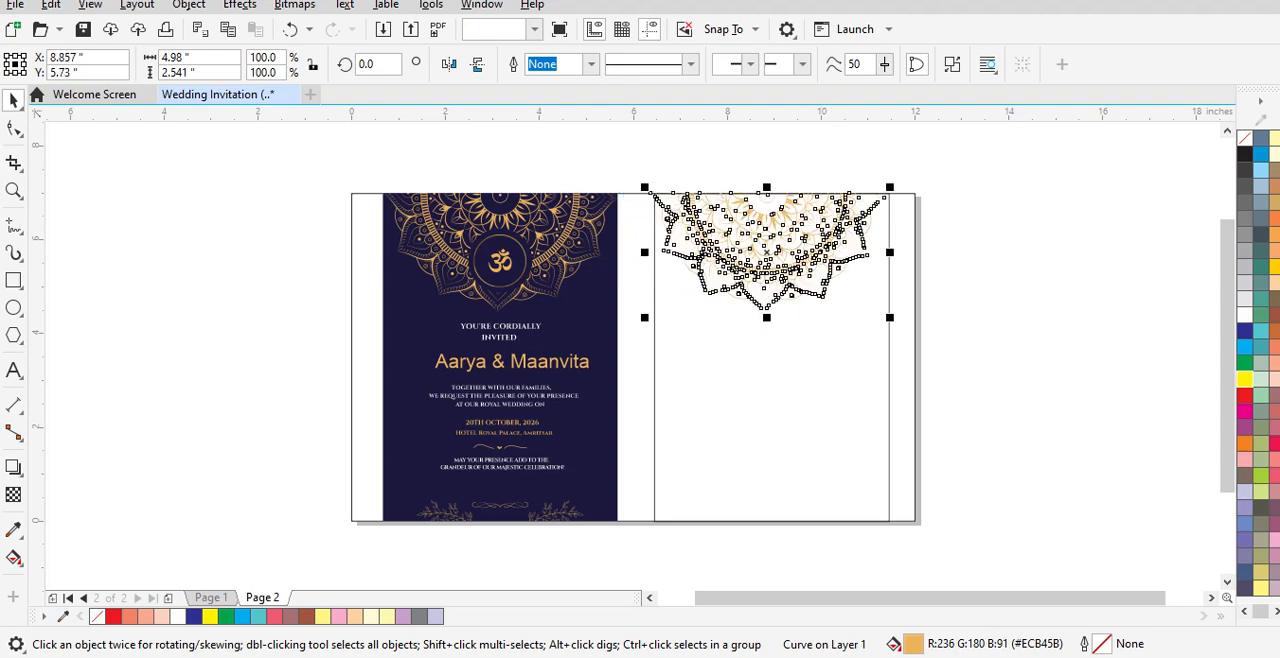
{"action": "left_click", "coordinate": [800, 394], "text": "shift"}
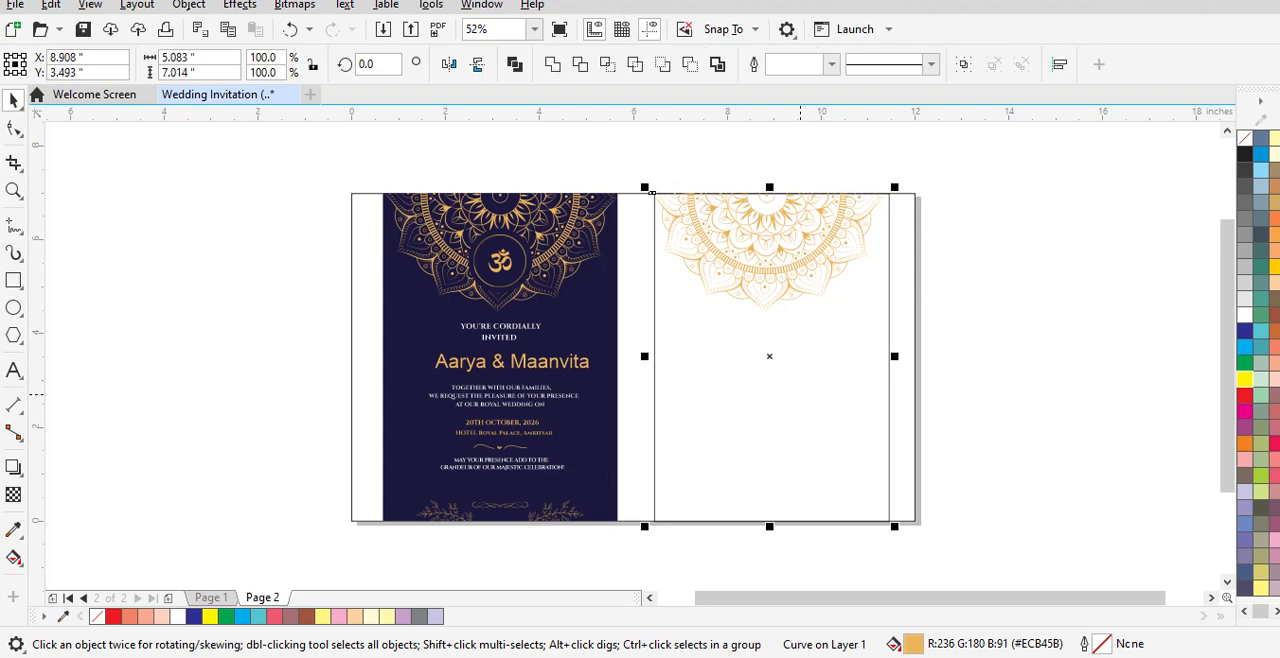
{"action": "key", "text": "c"}
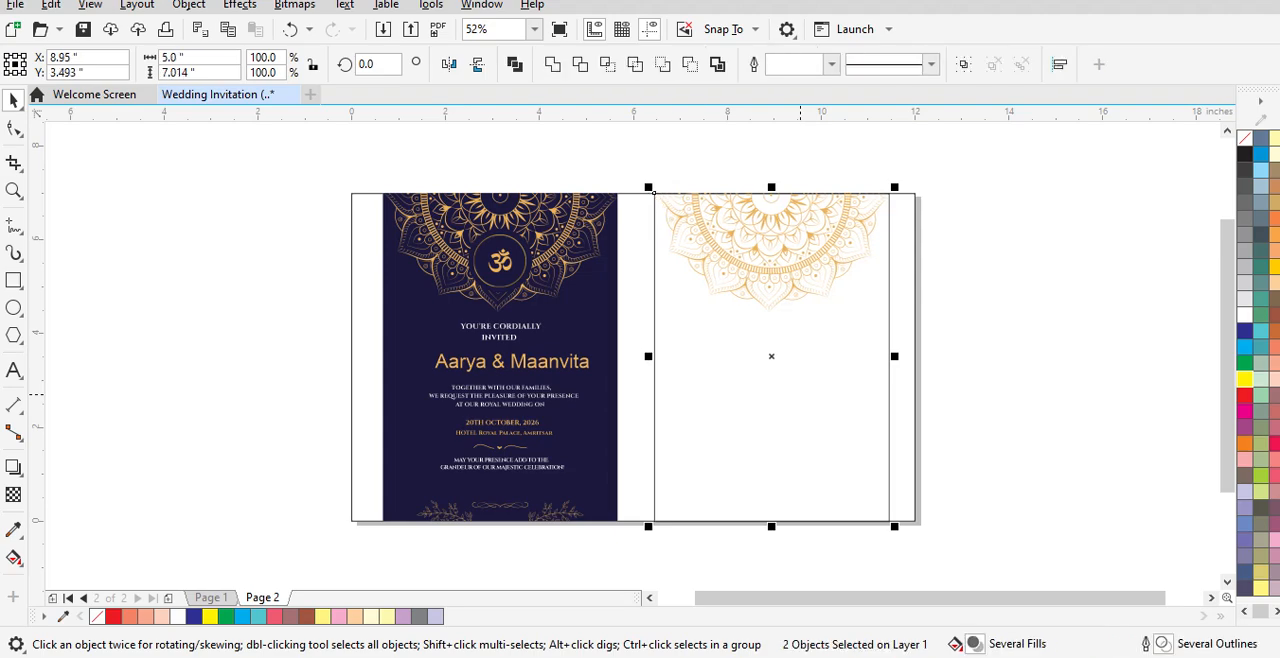
{"action": "key", "text": "Escape"}
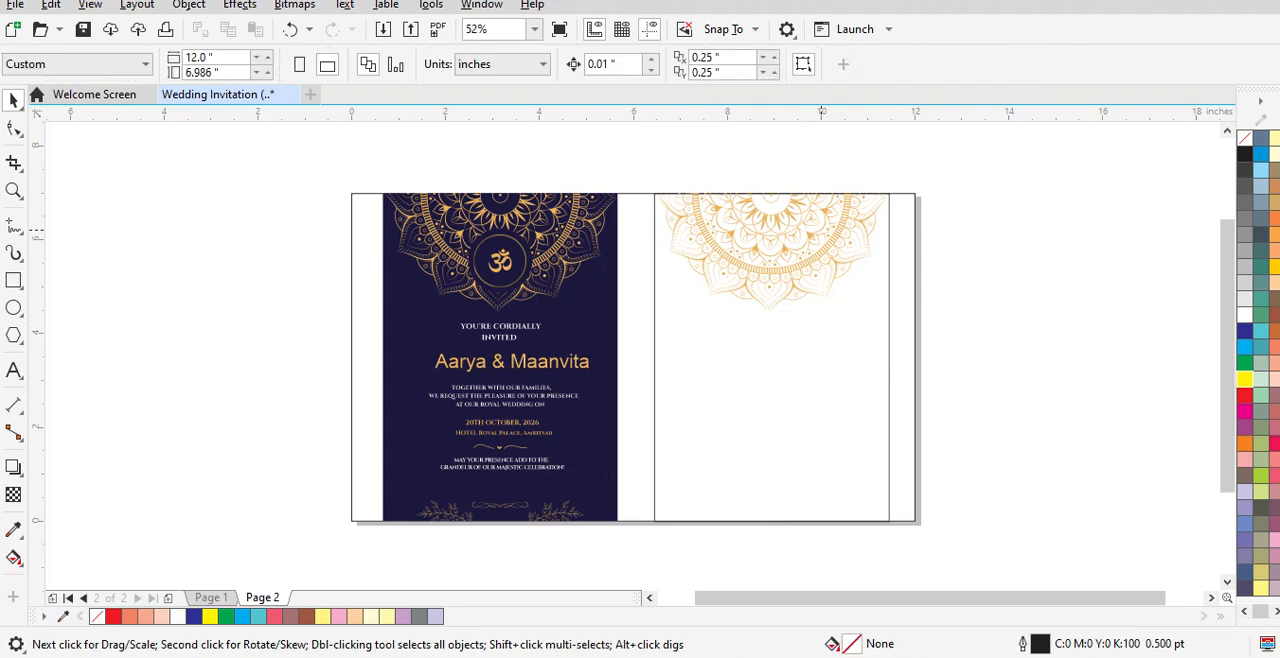
Step: Fill the copied mandala on the blank card with red
{"action": "left_click", "coordinate": [808, 232]}
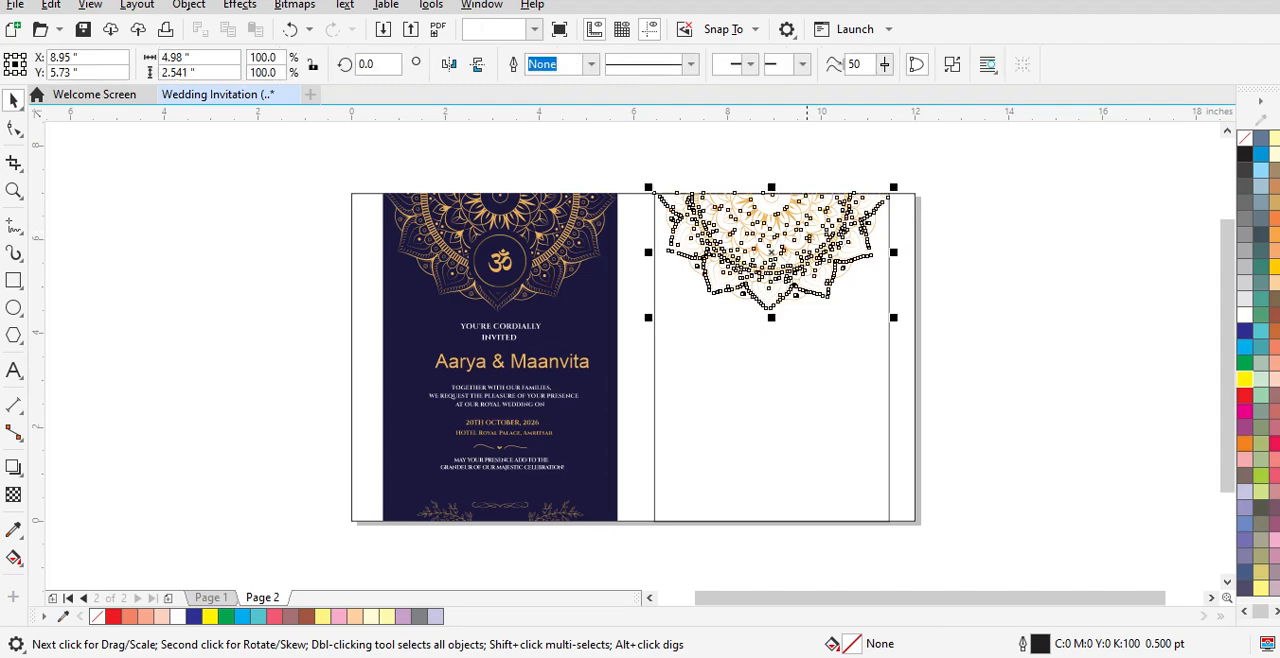
{"action": "left_click", "coordinate": [1245, 395]}
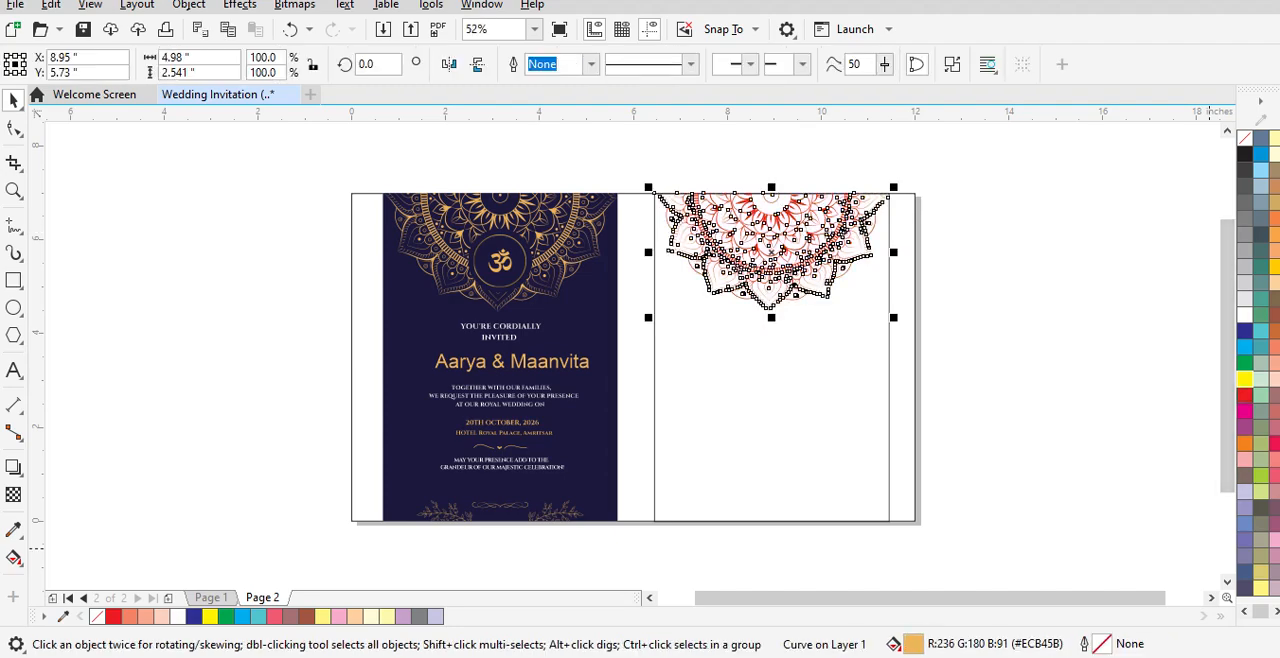
{"action": "left_click", "coordinate": [1074, 337]}
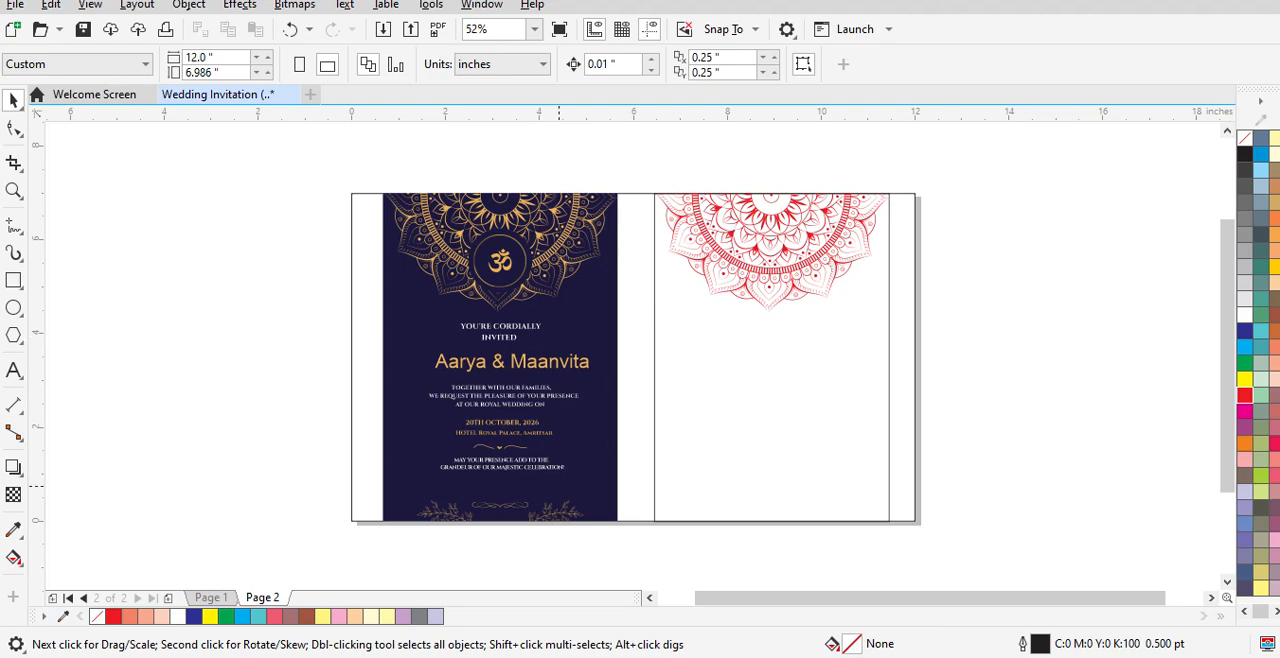
Step: Group the three floral ornaments at the bottom of the finished card and copy the group to the bottom of the blank card
{"action": "left_click", "coordinate": [446, 516]}
{"action": "left_click", "coordinate": [553, 557]}
{"action": "left_click_drag", "start_coordinate": [412, 552], "coordinate": [614, 490]}
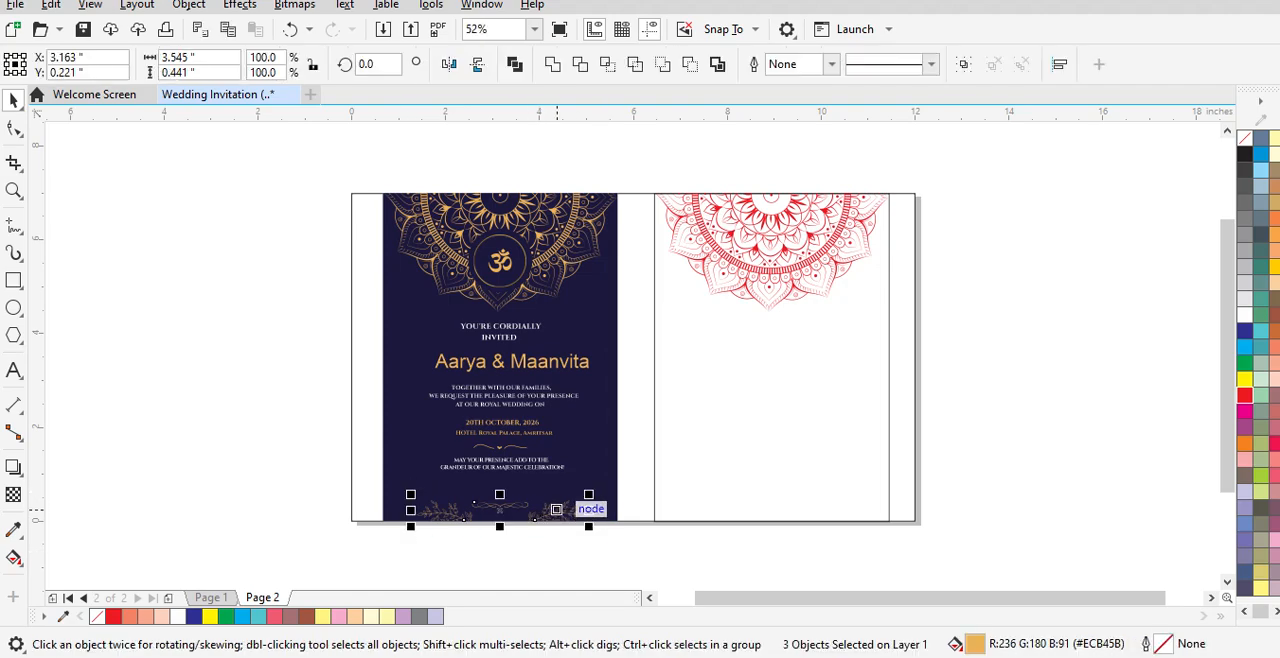
{"action": "right_click", "coordinate": [558, 511]}
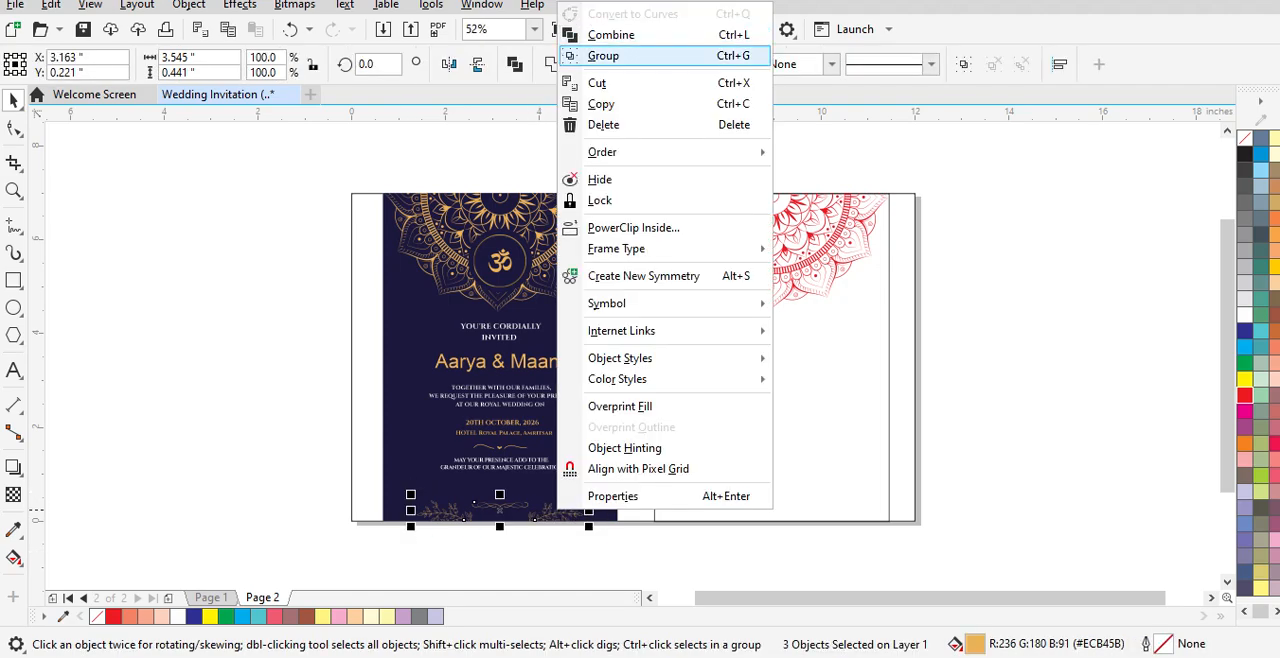
{"action": "left_click", "coordinate": [571, 55]}
{"action": "left_click_drag", "start_coordinate": [578, 511], "coordinate": [828, 513]}
{"action": "right_click", "coordinate": [828, 513]}
{"action": "left_click", "coordinate": [1009, 451]}
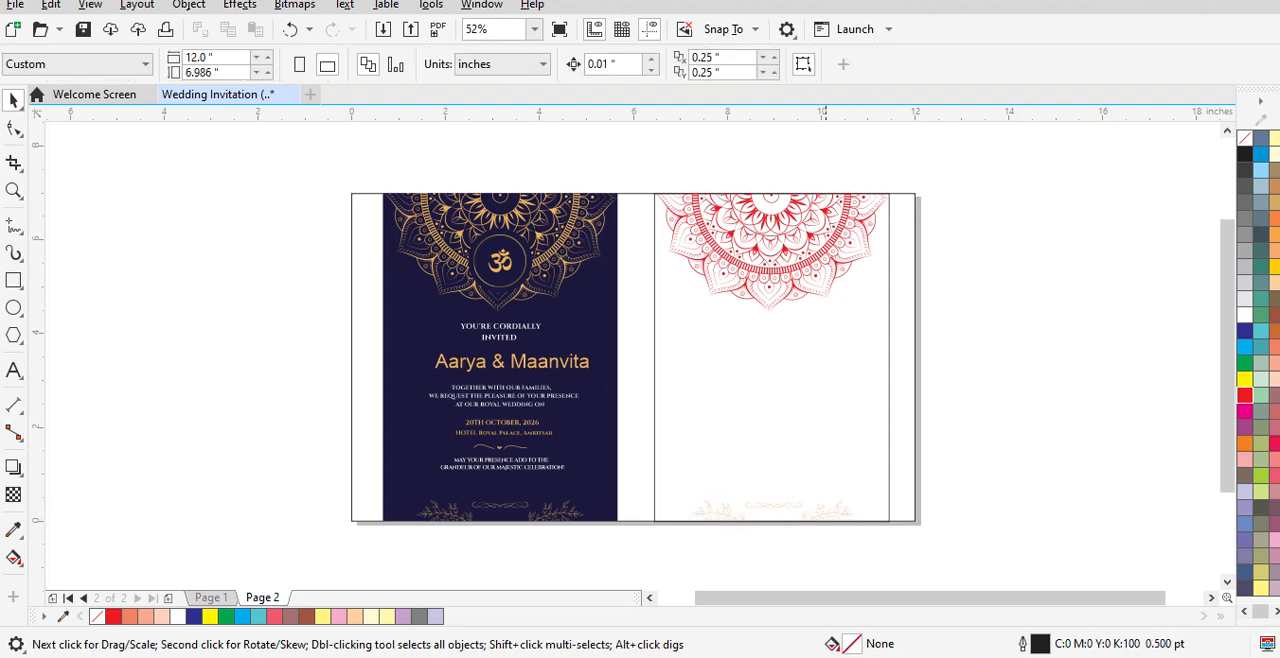
Step: Fill the copied floral ornament group with red
{"action": "left_click", "coordinate": [828, 508]}
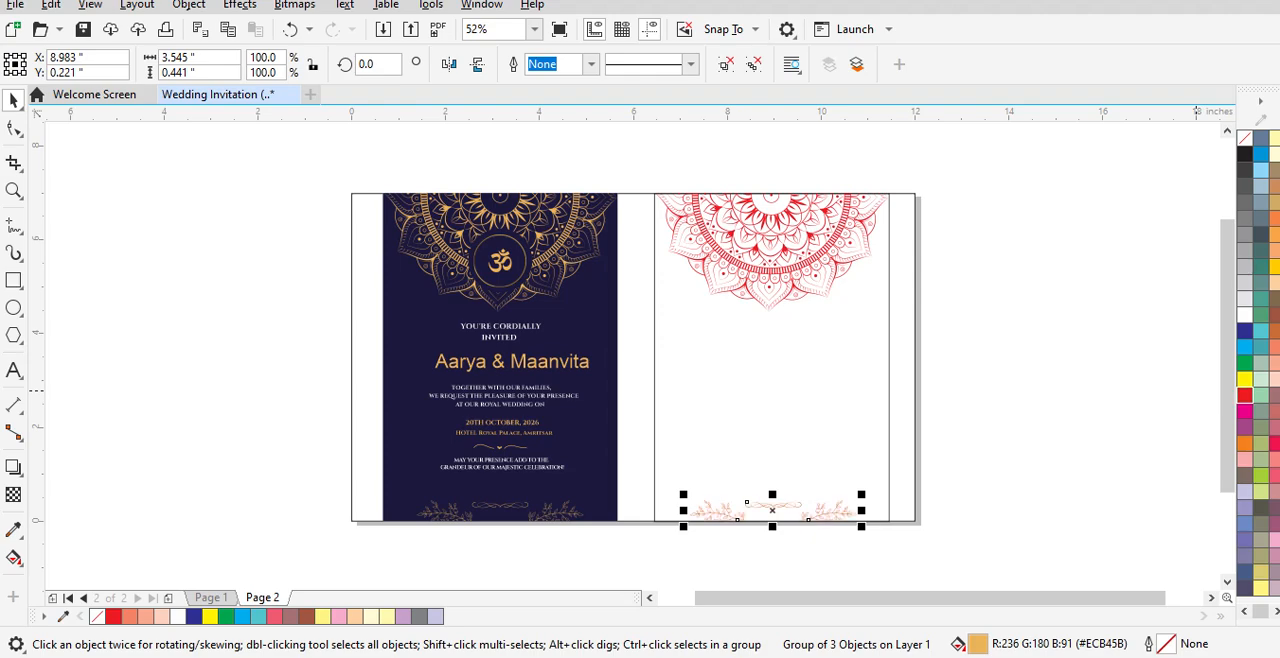
{"action": "left_click", "coordinate": [1245, 395]}
{"action": "left_click", "coordinate": [1073, 360]}
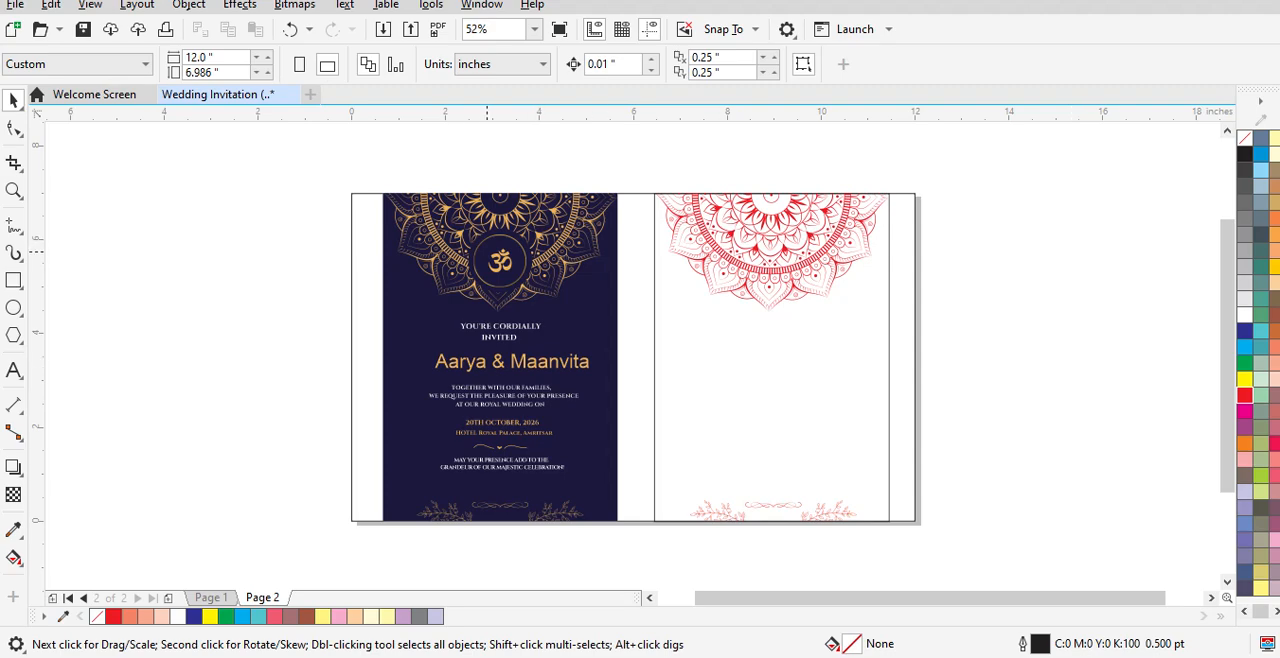
{"action": "left_click", "coordinate": [14, 370]}
{"action": "left_click", "coordinate": [116, 342]}
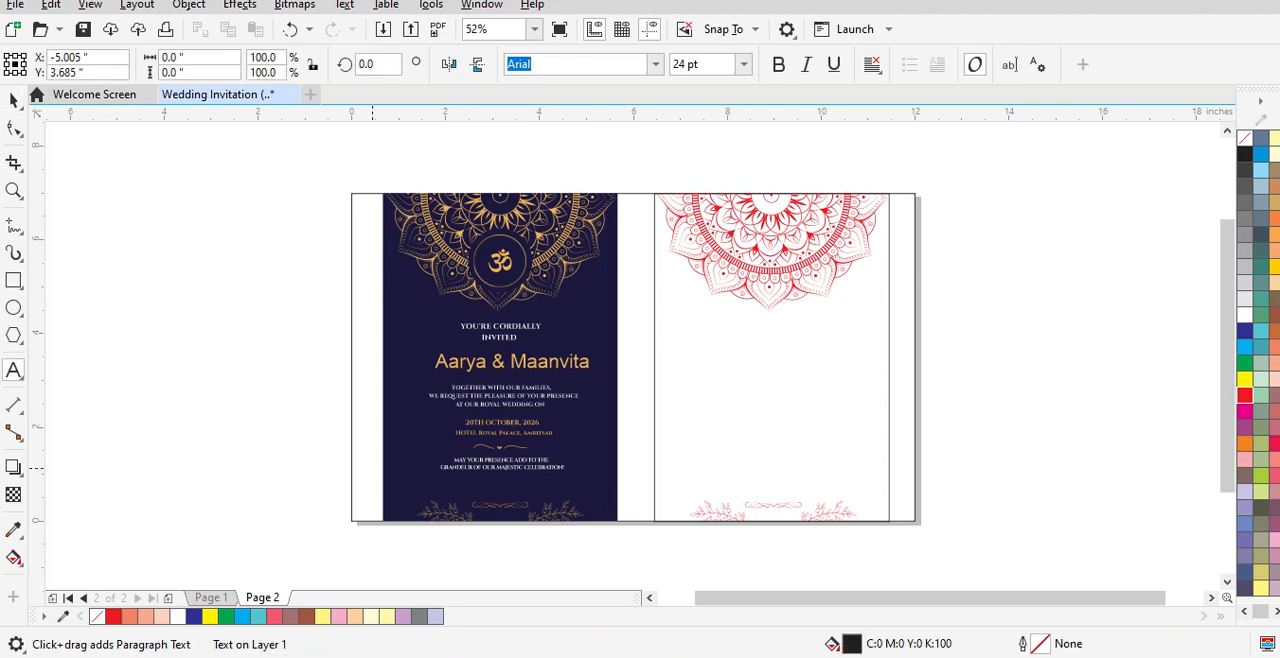
{"action": "type", "text": "9"}
{"action": "key", "text": "BackSpace"}
{"action": "key", "text": "BackSpace"}
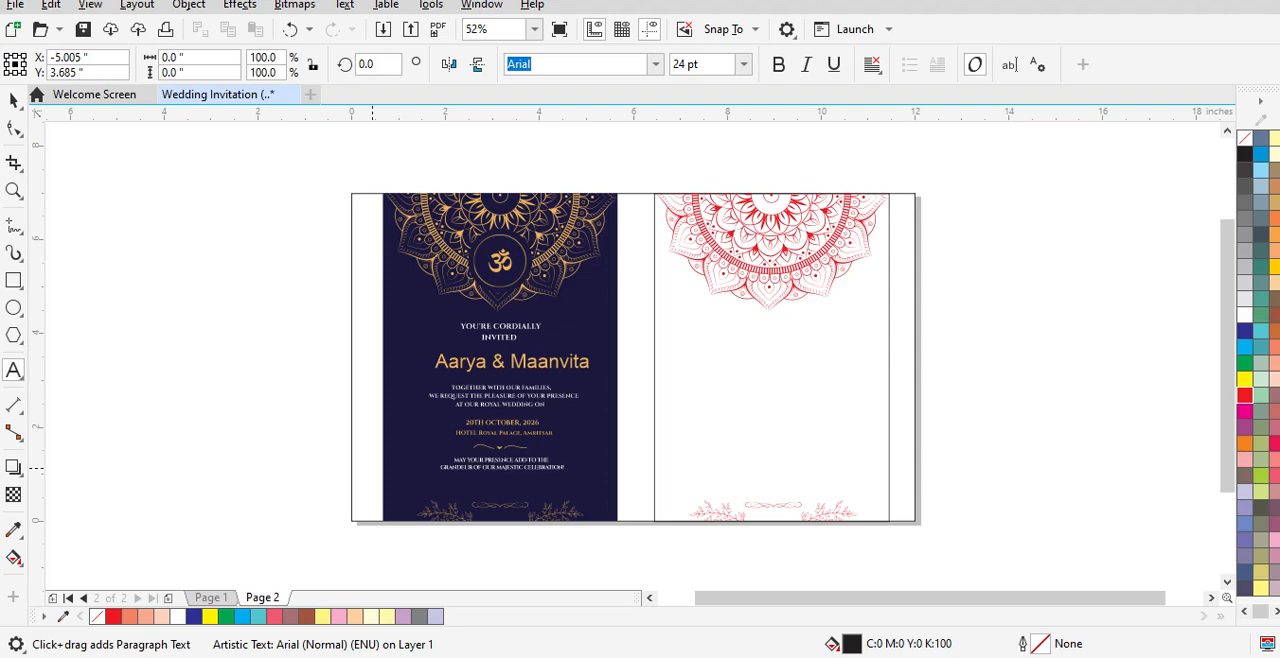
{"action": "key", "text": "alt+Tab"}
{"action": "key", "text": "alt+Tab"}
Step: Move the Om symbol from the dark blue card onto the lower centre of the red mandala
{"action": "left_click", "coordinate": [14, 101]}
{"action": "left_click", "coordinate": [501, 261]}
{"action": "mouse_move", "coordinate": [501, 261]}
{"action": "left_mouse_down"}
{"action": "mouse_move", "coordinate": [757, 295]}
{"action": "mouse_move", "coordinate": [776, 327]}
{"action": "mouse_move", "coordinate": [771, 259]}
{"action": "left_mouse_up"}
{"action": "left_click", "coordinate": [1009, 281]}
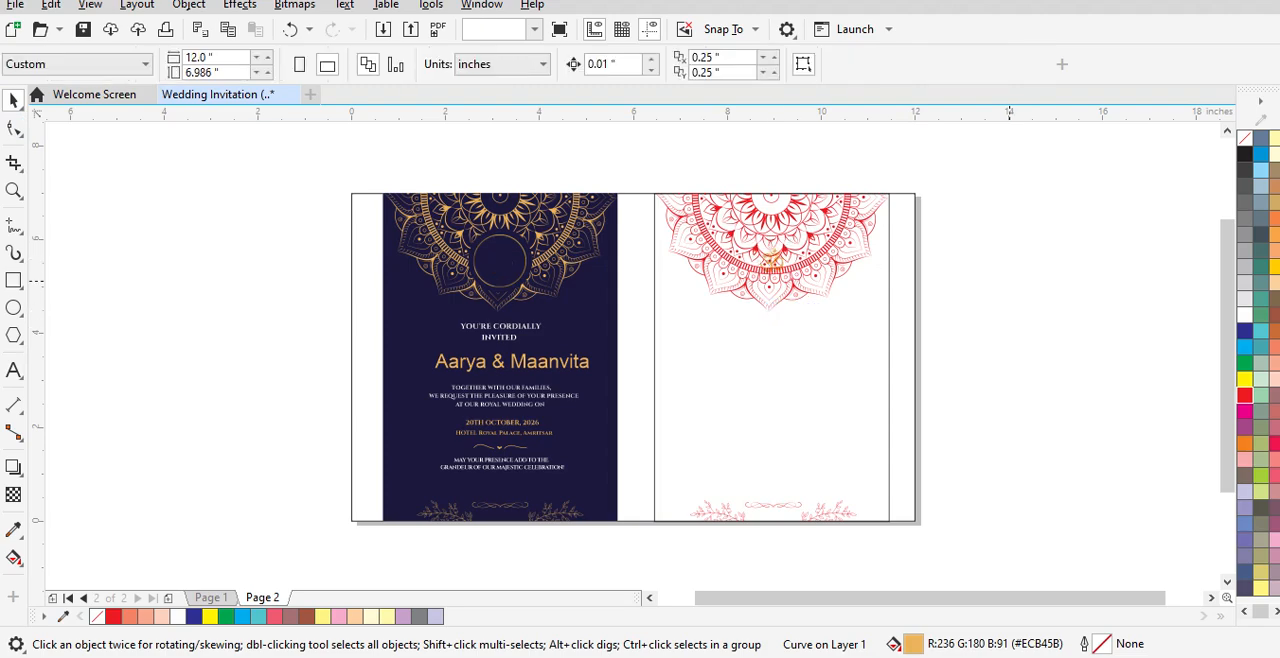
Step: Copy the gold ring bitmap from the dark blue card around the Om symbol, centred at about X 9.09, Y 5.56 inches
{"action": "left_click", "coordinate": [500, 260]}
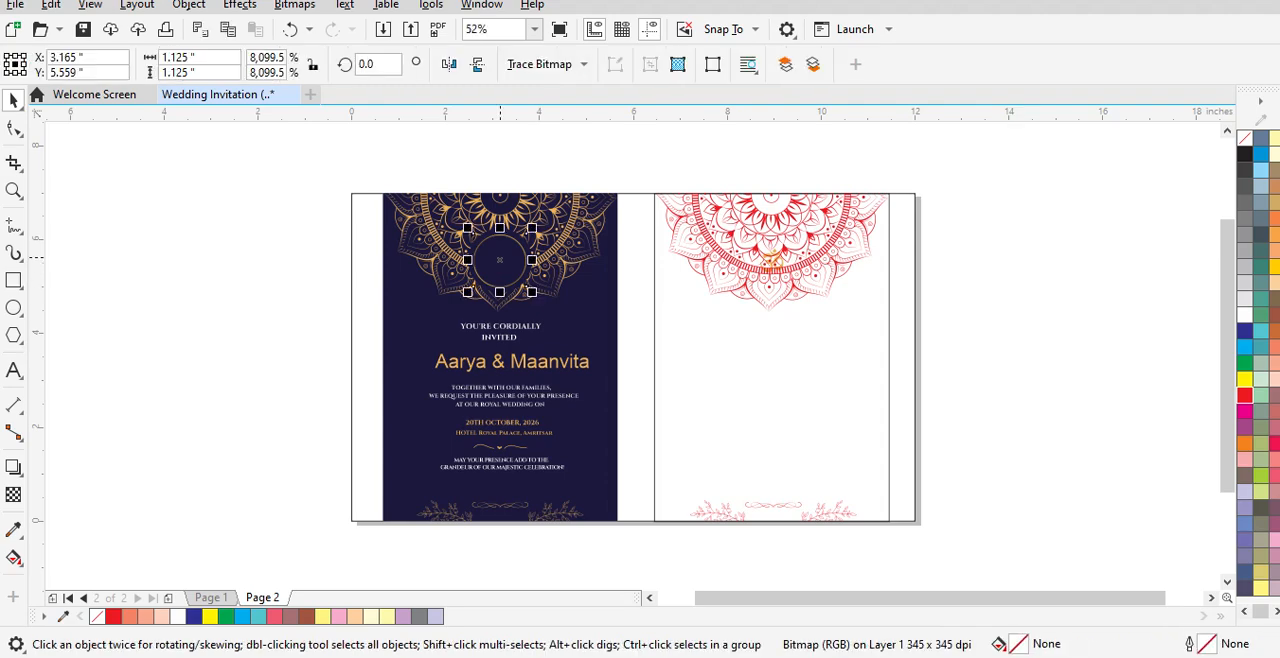
{"action": "left_click_drag", "start_coordinate": [500, 260], "coordinate": [775, 273]}
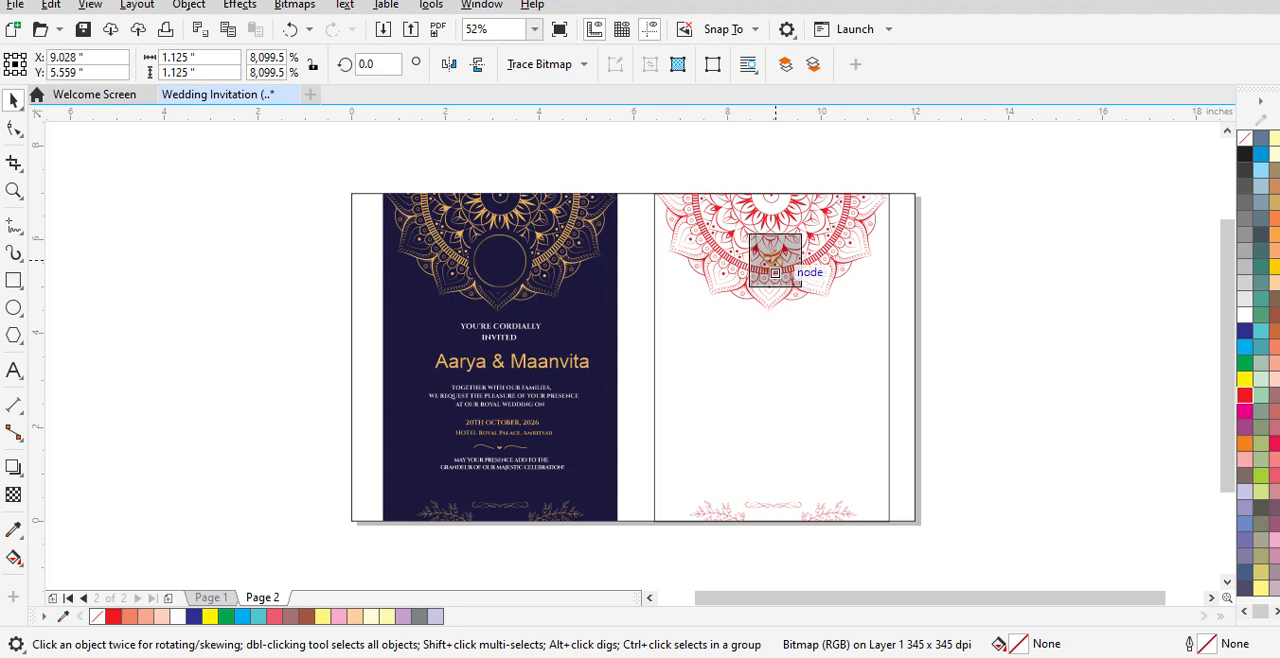
{"action": "left_click_drag", "start_coordinate": [775, 273], "coordinate": [775, 273]}
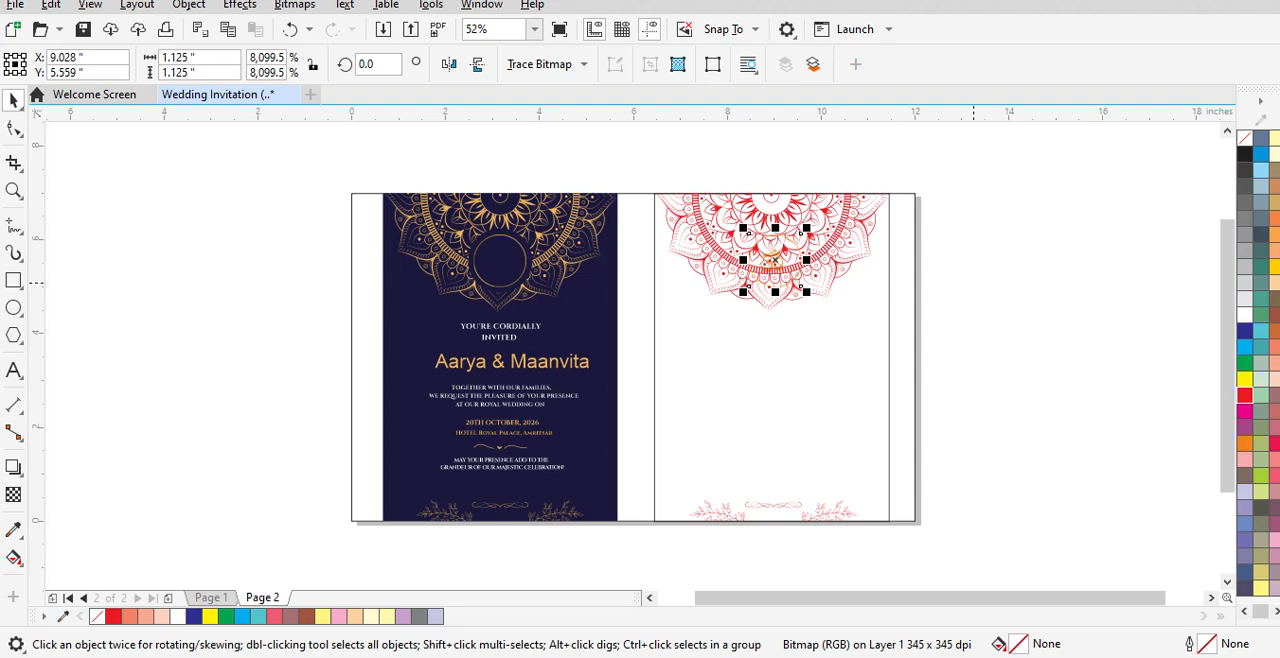
{"action": "mouse_move", "coordinate": [775, 260]}
{"action": "left_mouse_down"}
{"action": "mouse_move", "coordinate": [690, 260]}
{"action": "mouse_move", "coordinate": [778, 268]}
{"action": "left_mouse_up"}
{"action": "left_click", "coordinate": [980, 262]}
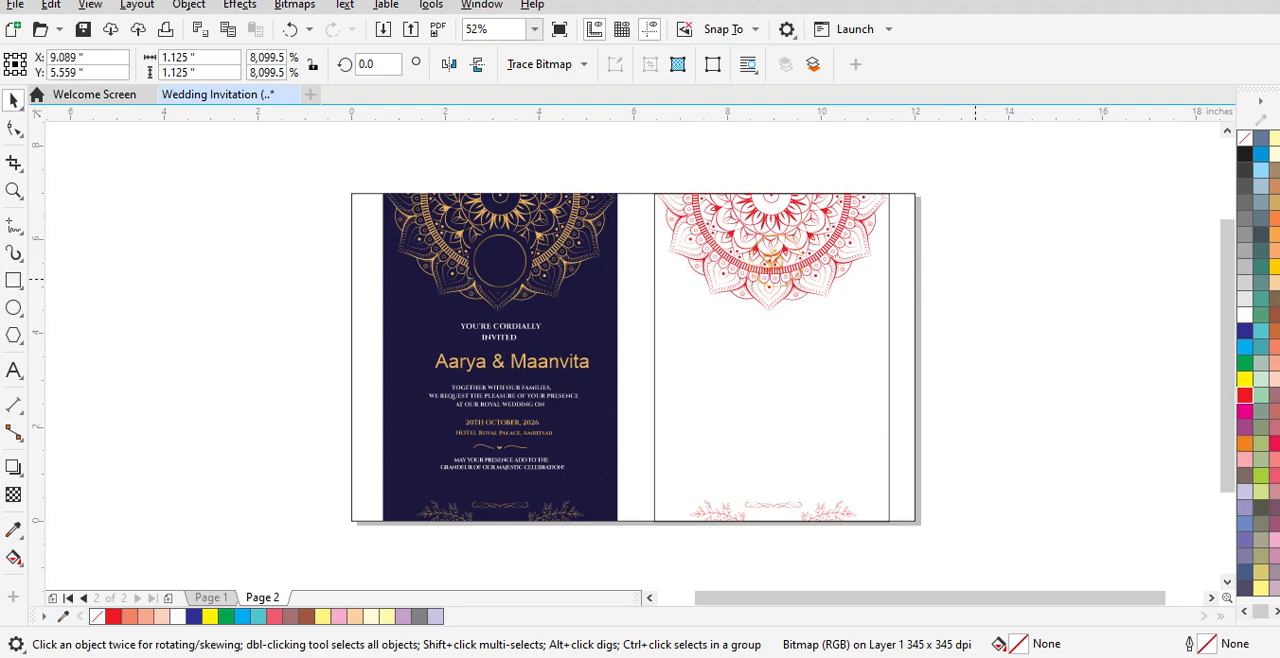
{"action": "left_click_drag", "start_coordinate": [506, 253], "coordinate": [829, 356]}
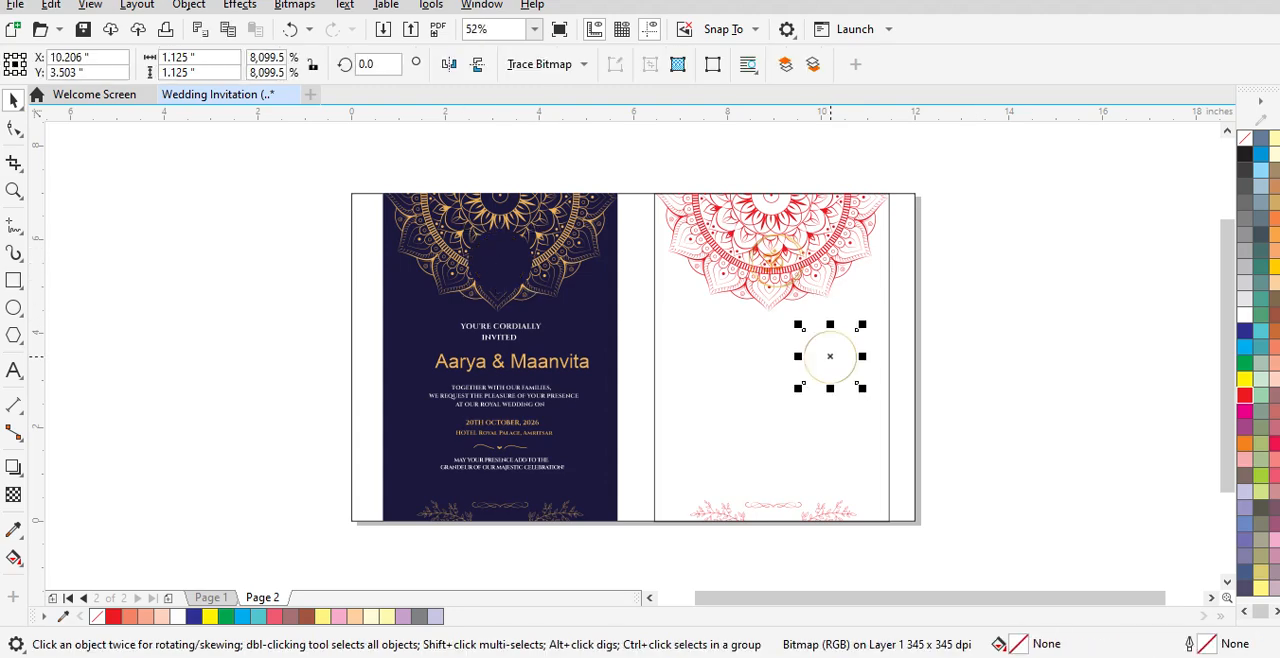
{"action": "key", "text": "ctrl+z"}
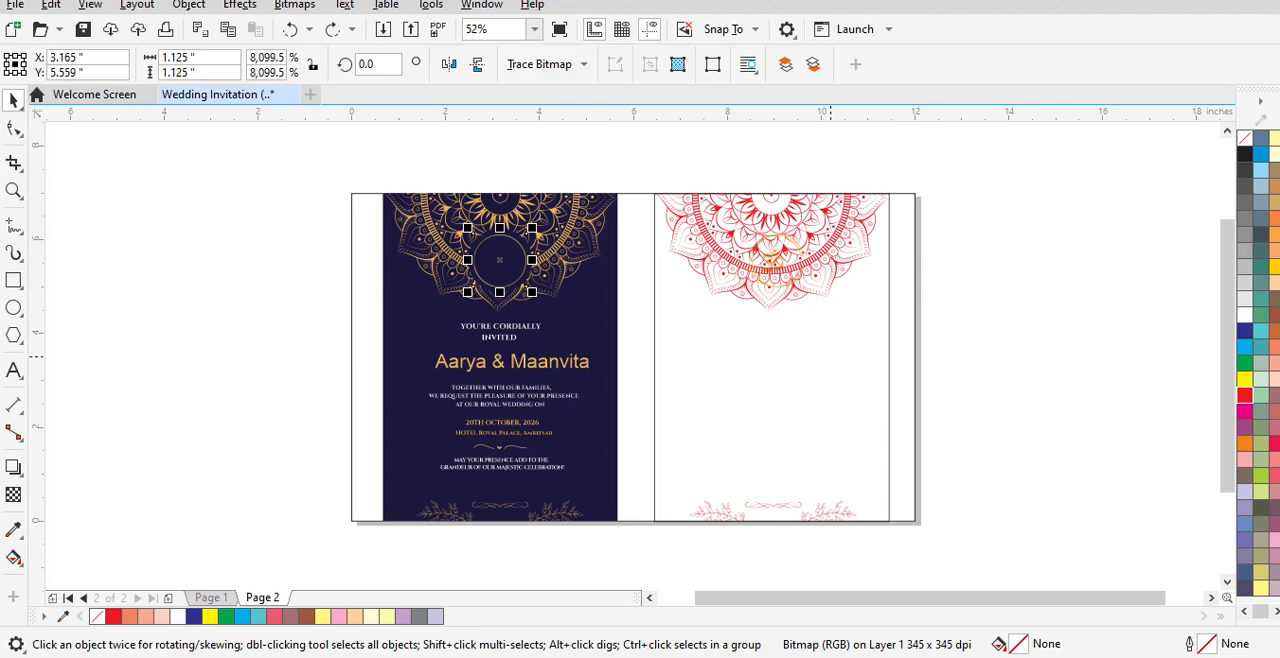
{"action": "key", "text": "Escape"}
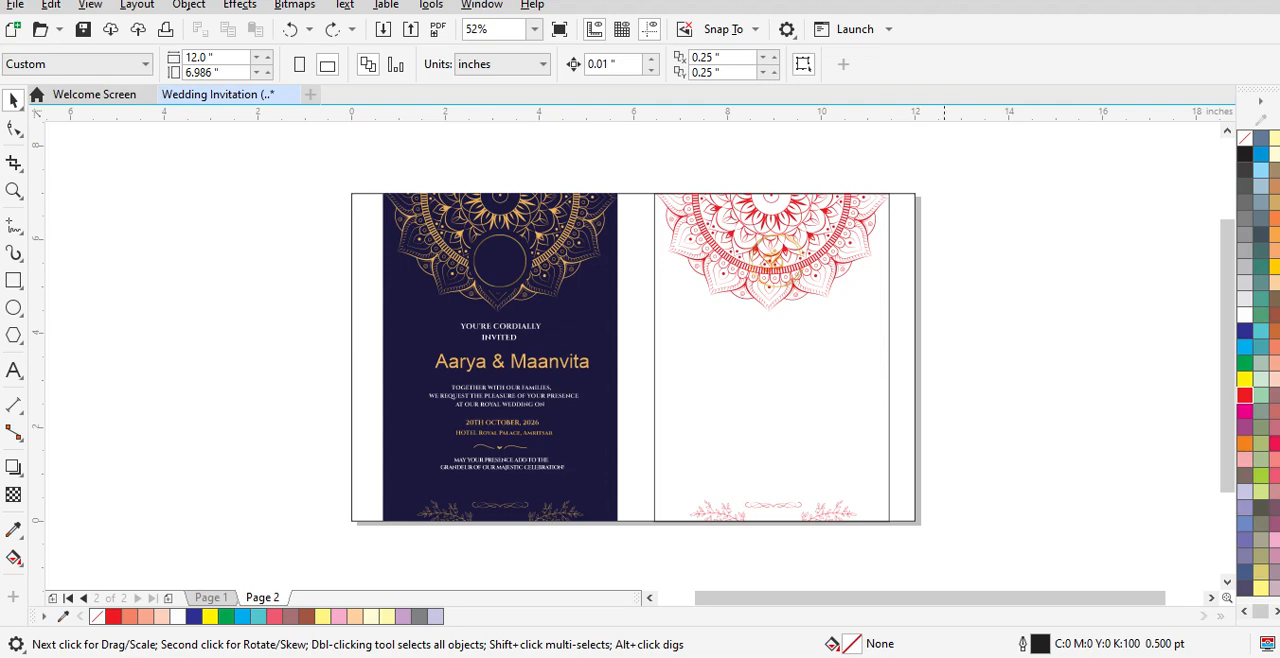
{"action": "scroll", "coordinate": [805, 237], "scroll_direction": "up", "scroll_amount": 3}
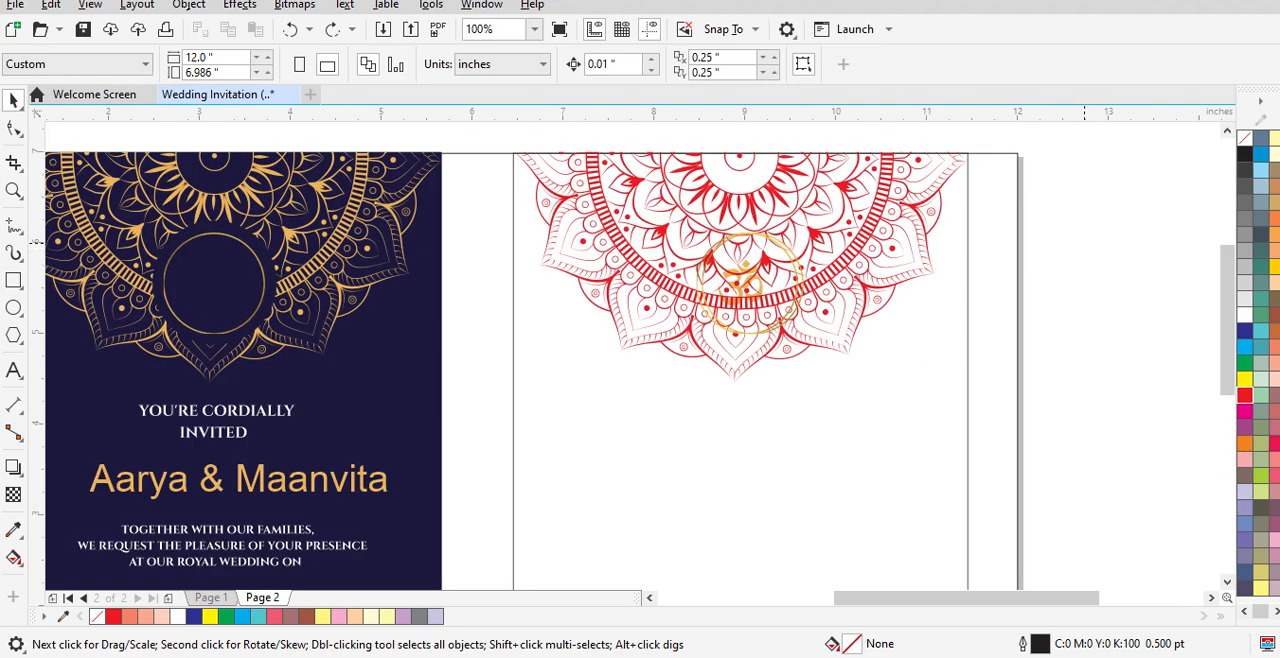
{"action": "left_click_drag", "start_coordinate": [466, 205], "coordinate": [812, 320]}
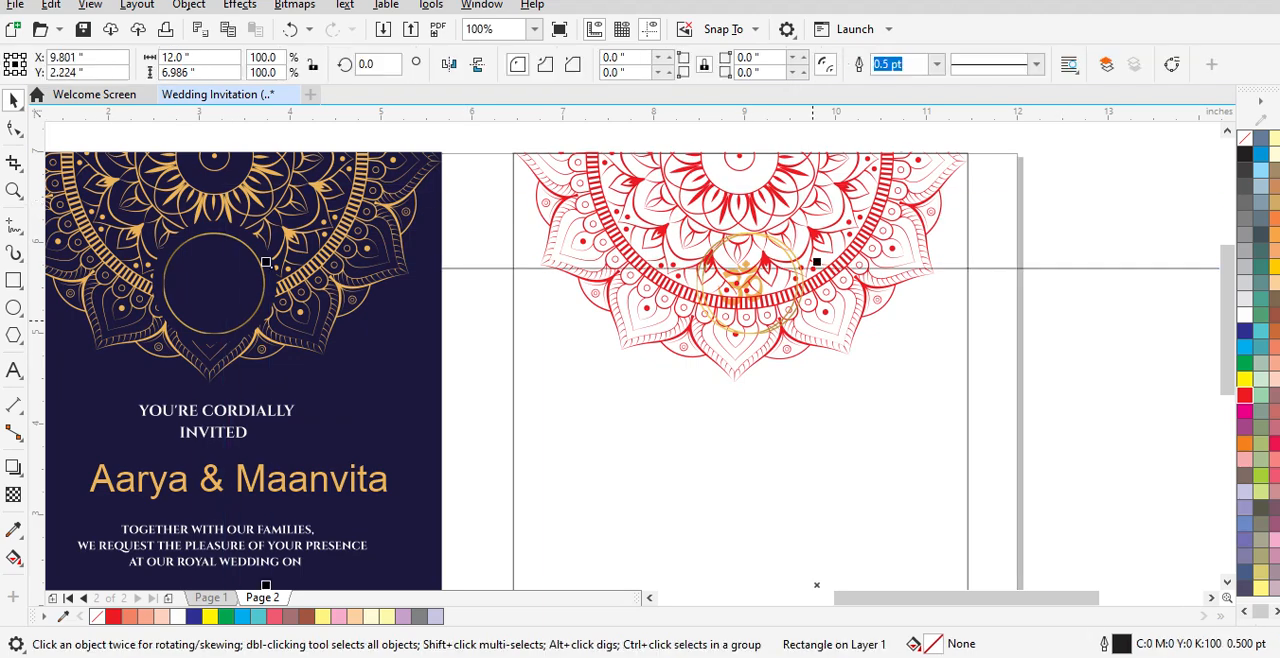
{"action": "key", "text": "ctrl+z"}
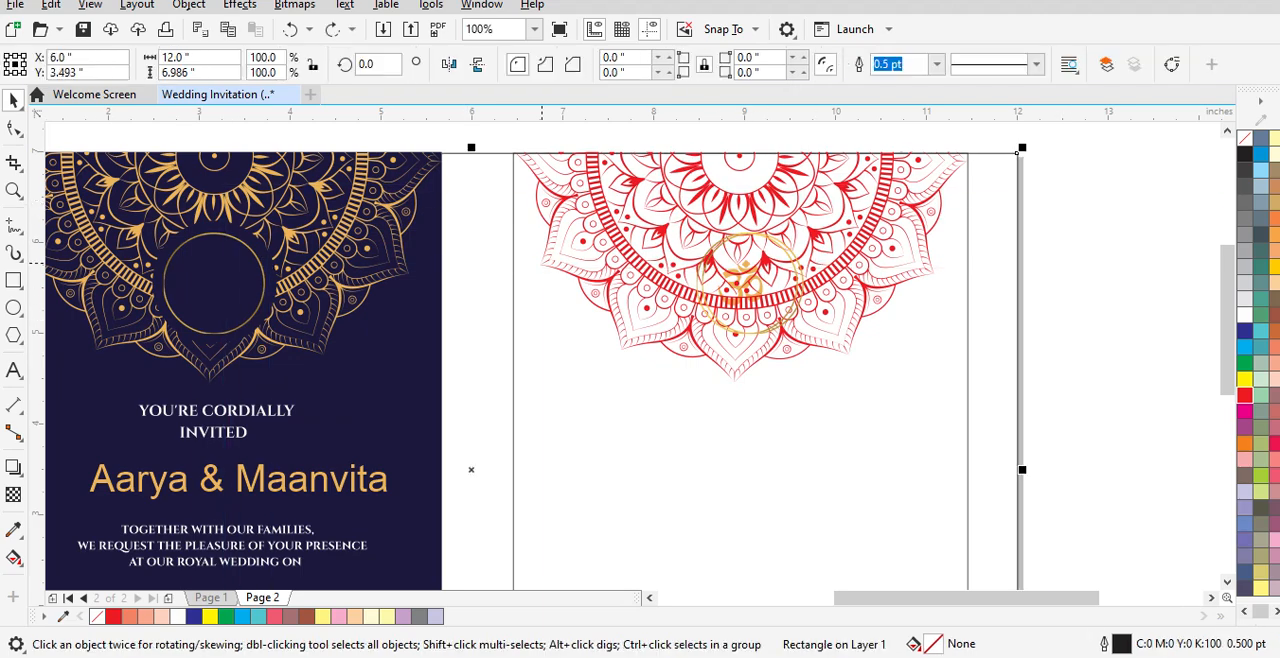
Step: Lock the 12 × 6.986 inch rectangle that frames the whole page
{"action": "left_click", "coordinate": [1131, 307]}
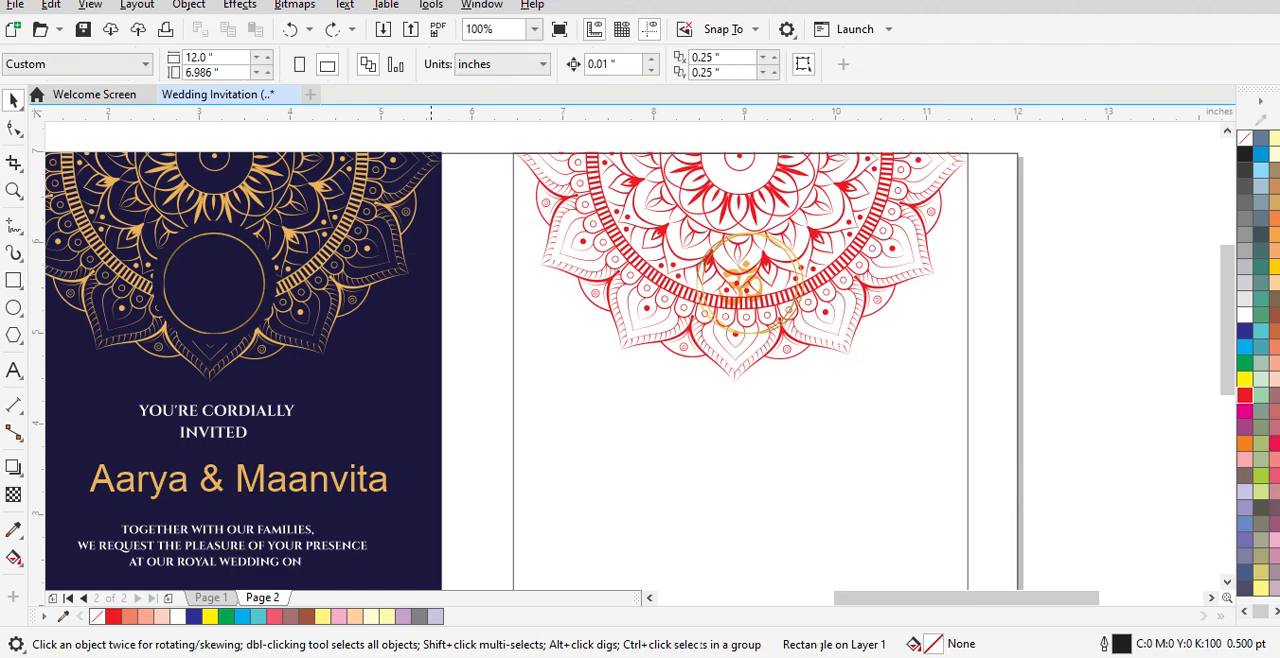
{"action": "right_click", "coordinate": [478, 258]}
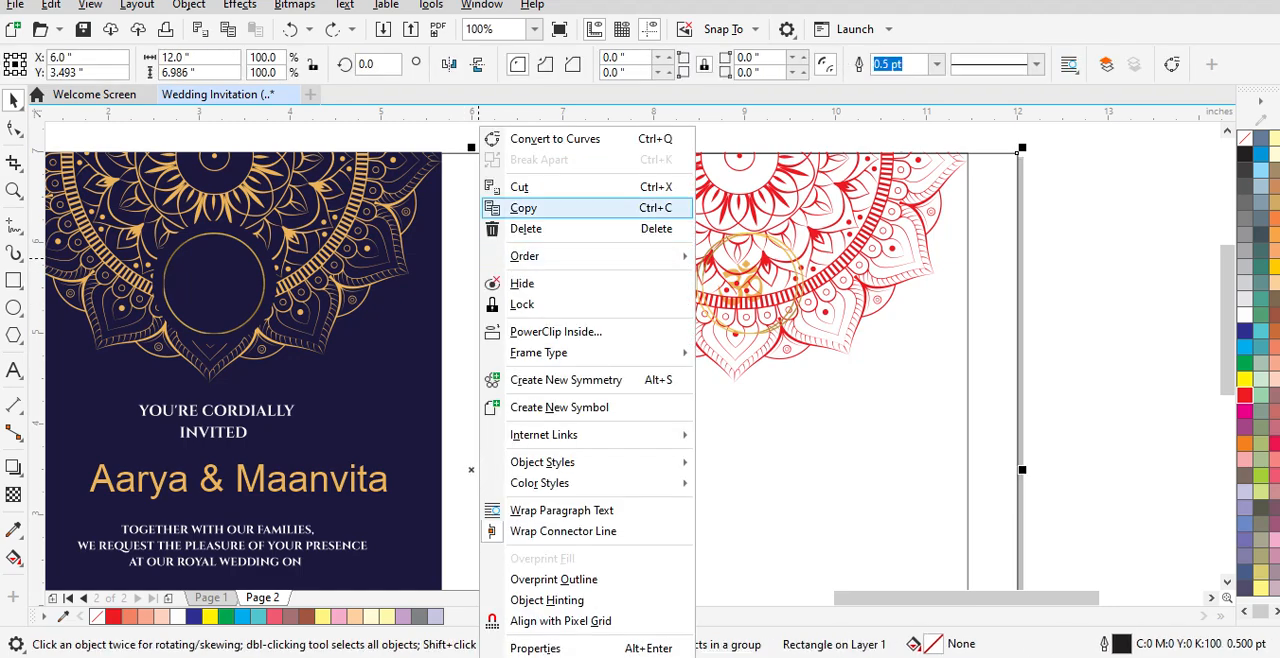
{"action": "left_click", "coordinate": [522, 304]}
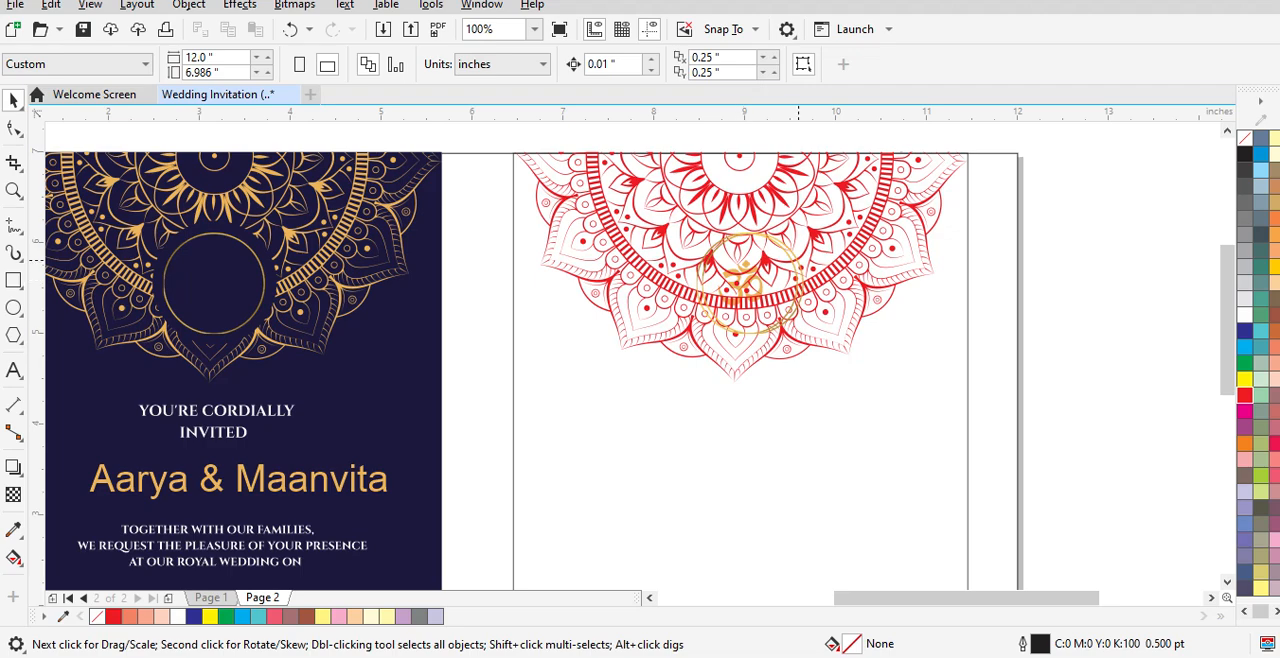
Step: Fill the Om symbol inside the gold rings on the new card with red
{"action": "left_click_drag", "start_coordinate": [474, 224], "coordinate": [833, 344]}
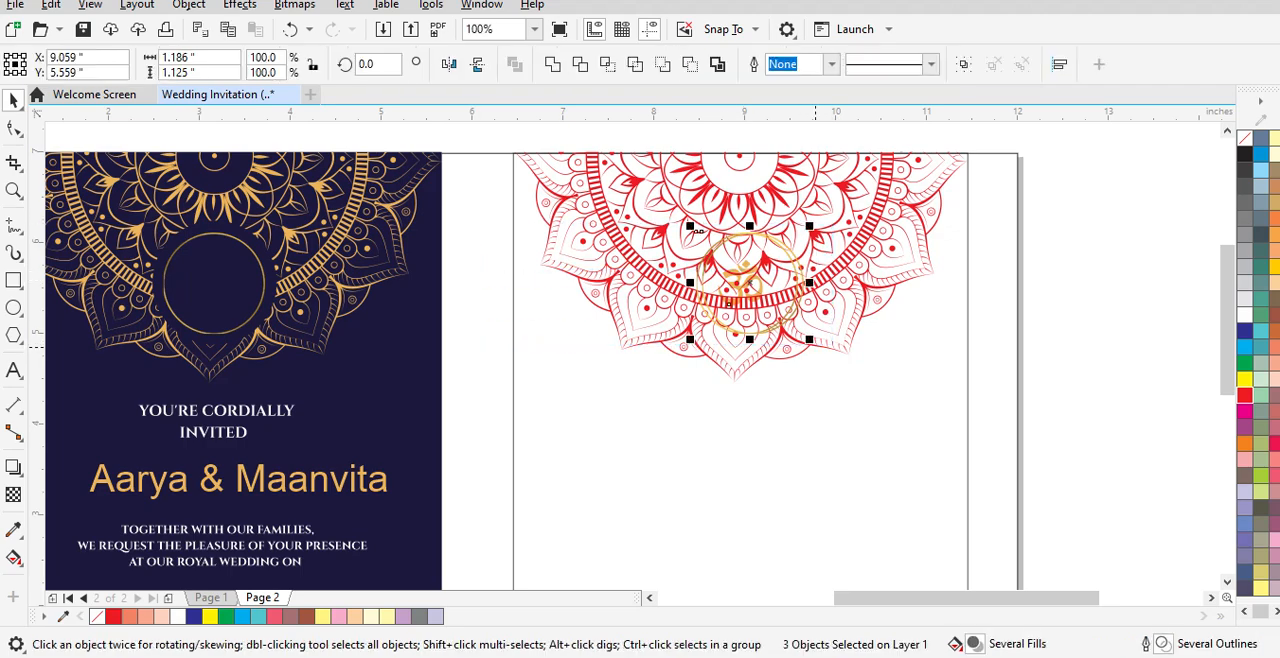
{"action": "left_click", "coordinate": [1244, 395]}
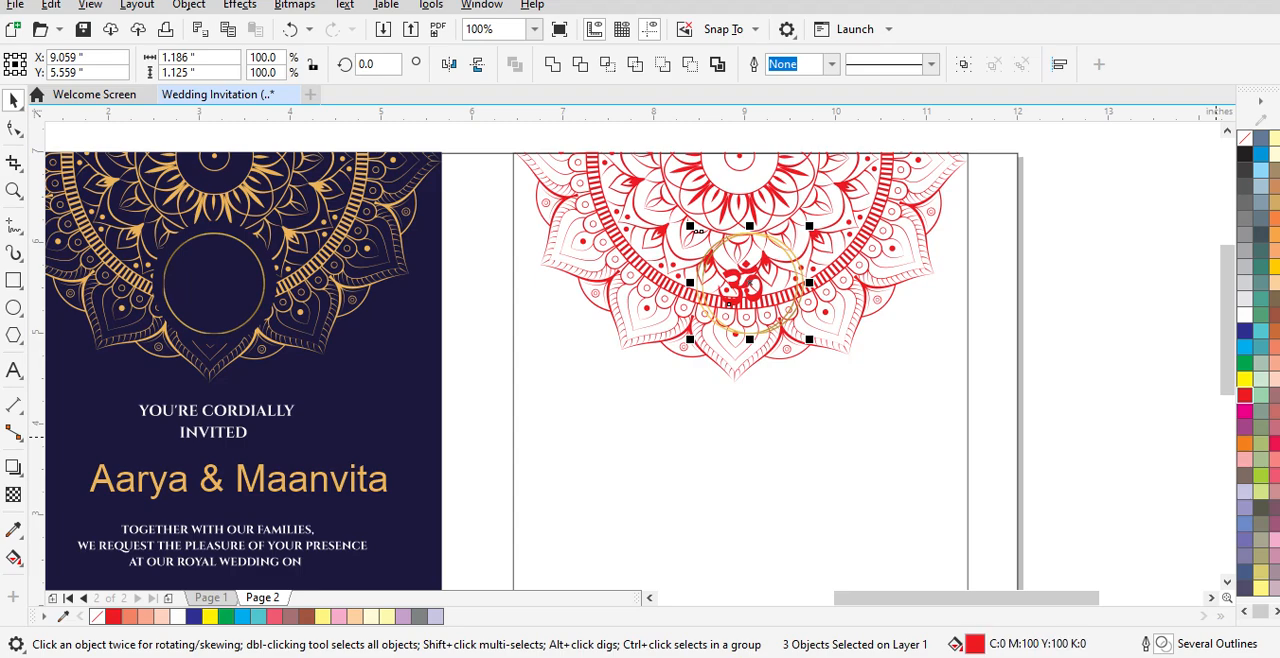
{"action": "left_click", "coordinate": [782, 243]}
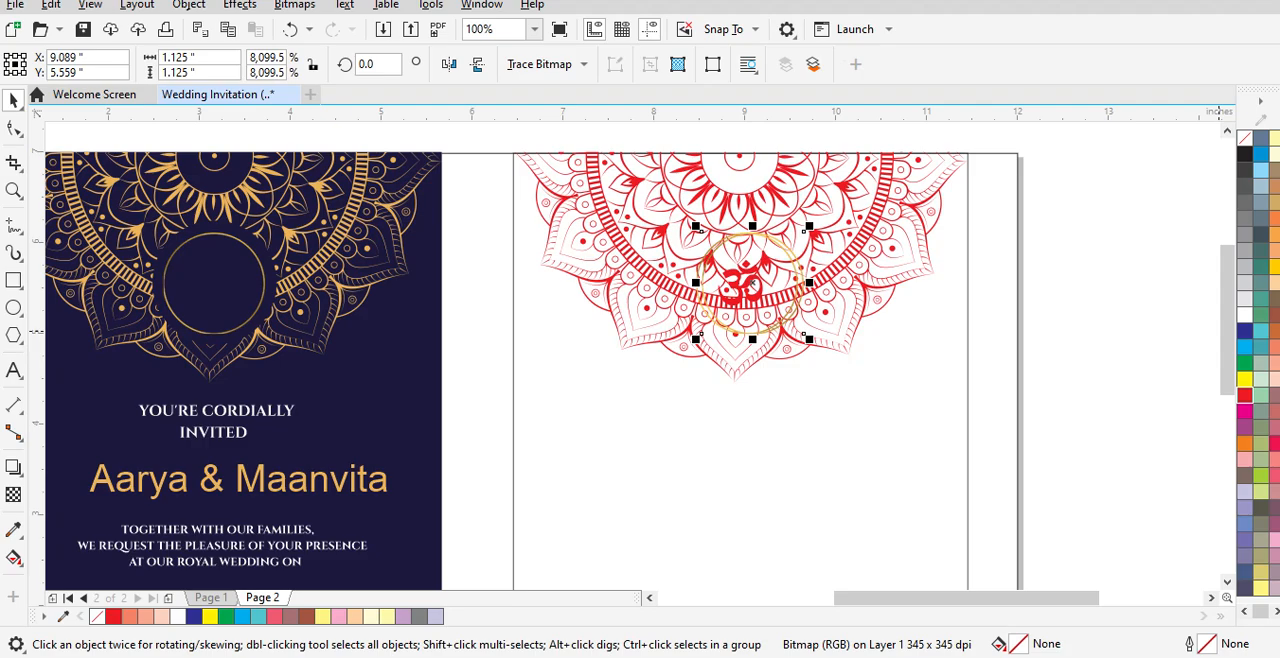
{"action": "left_click", "coordinate": [1144, 297]}
Step: Move the duplicate gold ring bitmap away from the other ring around the Om symbol and delete it
{"action": "scroll", "coordinate": [810, 238], "scroll_direction": "up", "scroll_amount": 2}
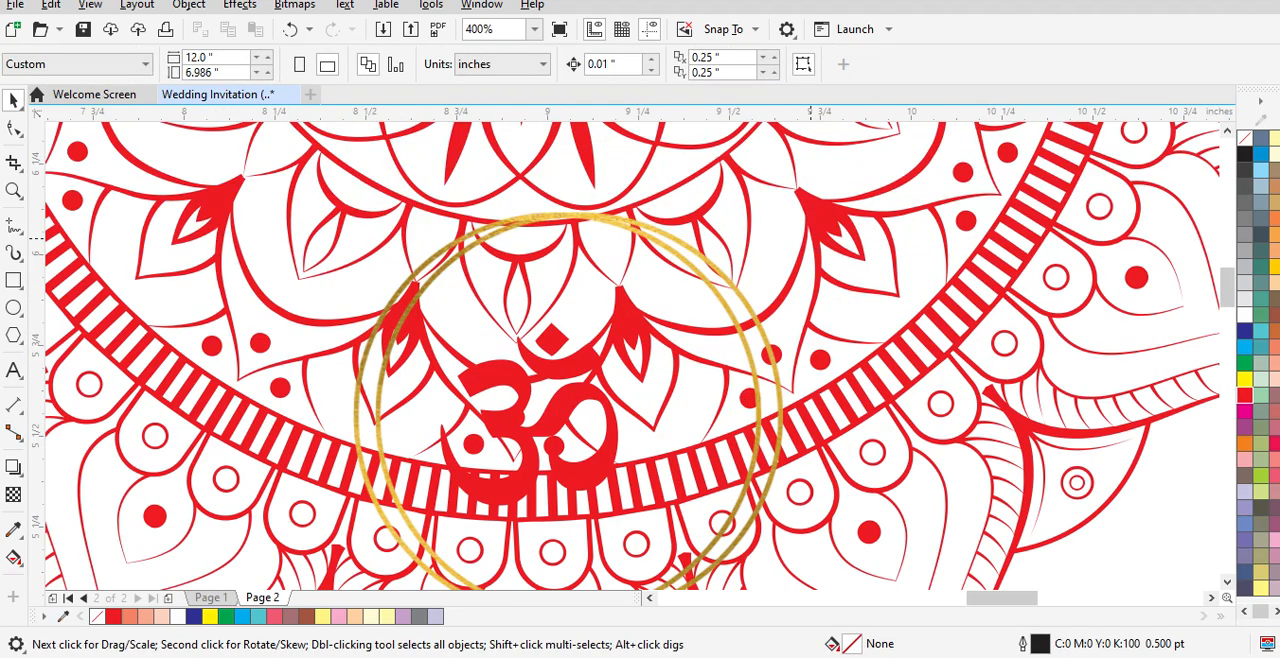
{"action": "scroll", "coordinate": [880, 265], "scroll_direction": "down", "scroll_amount": 1}
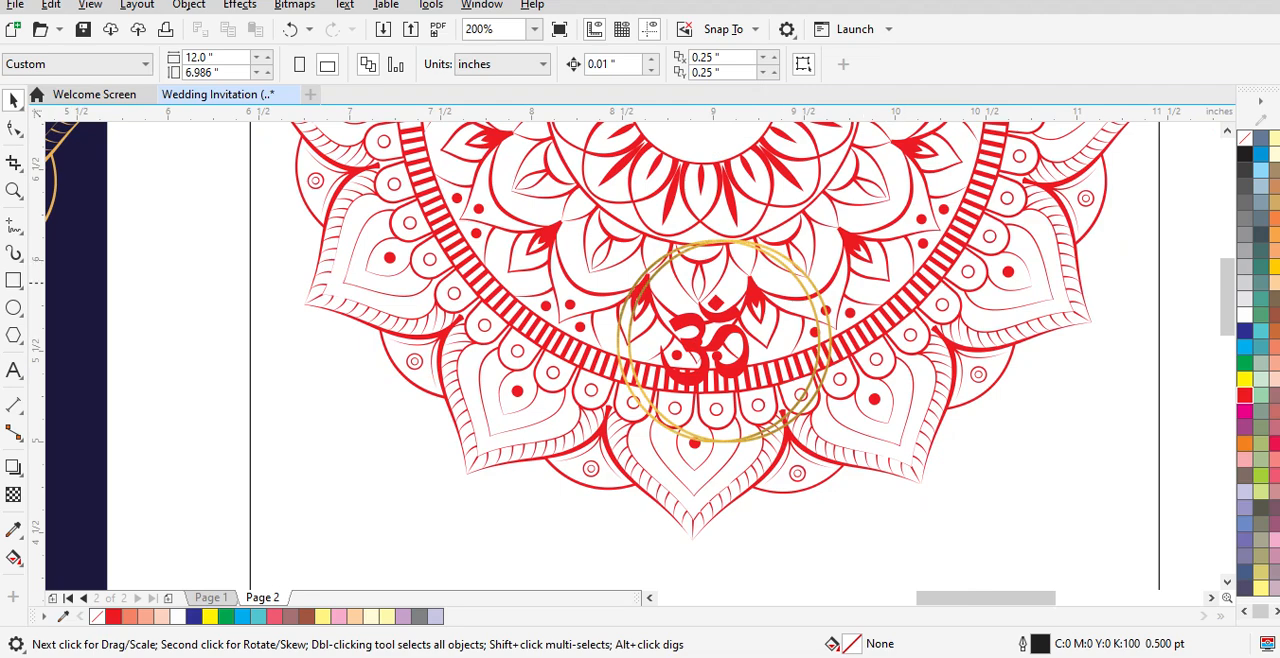
{"action": "left_click", "coordinate": [802, 283]}
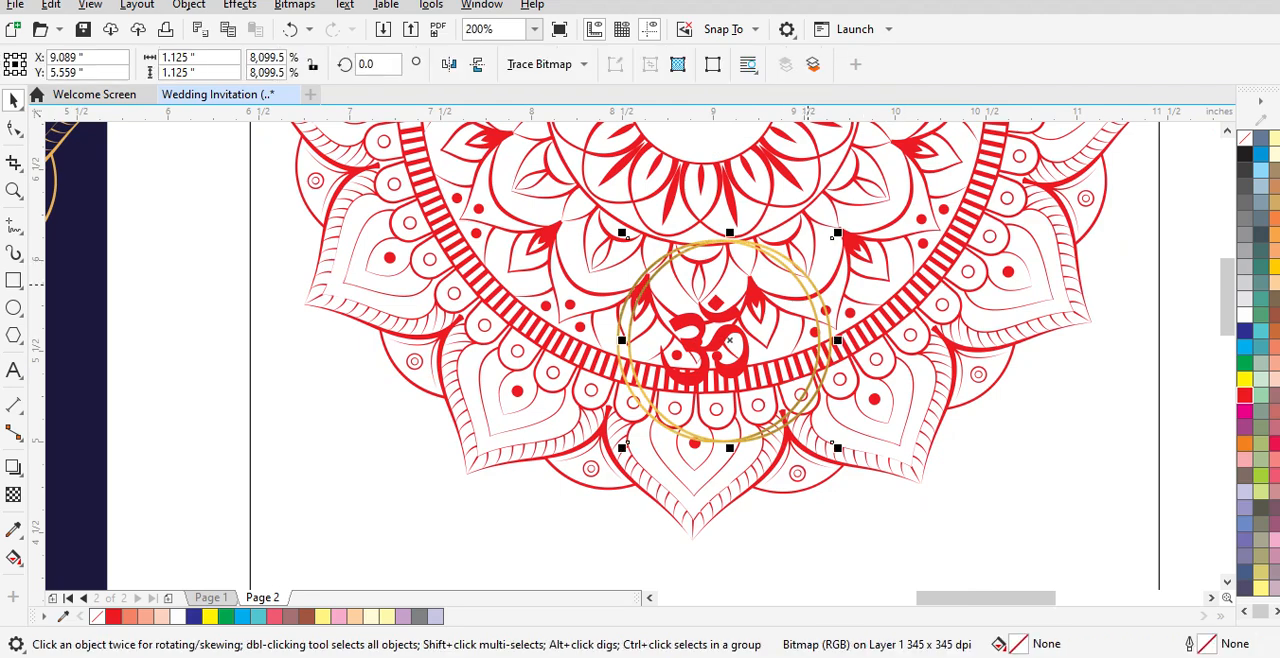
{"action": "left_click_drag", "start_coordinate": [785, 250], "coordinate": [817, 255]}
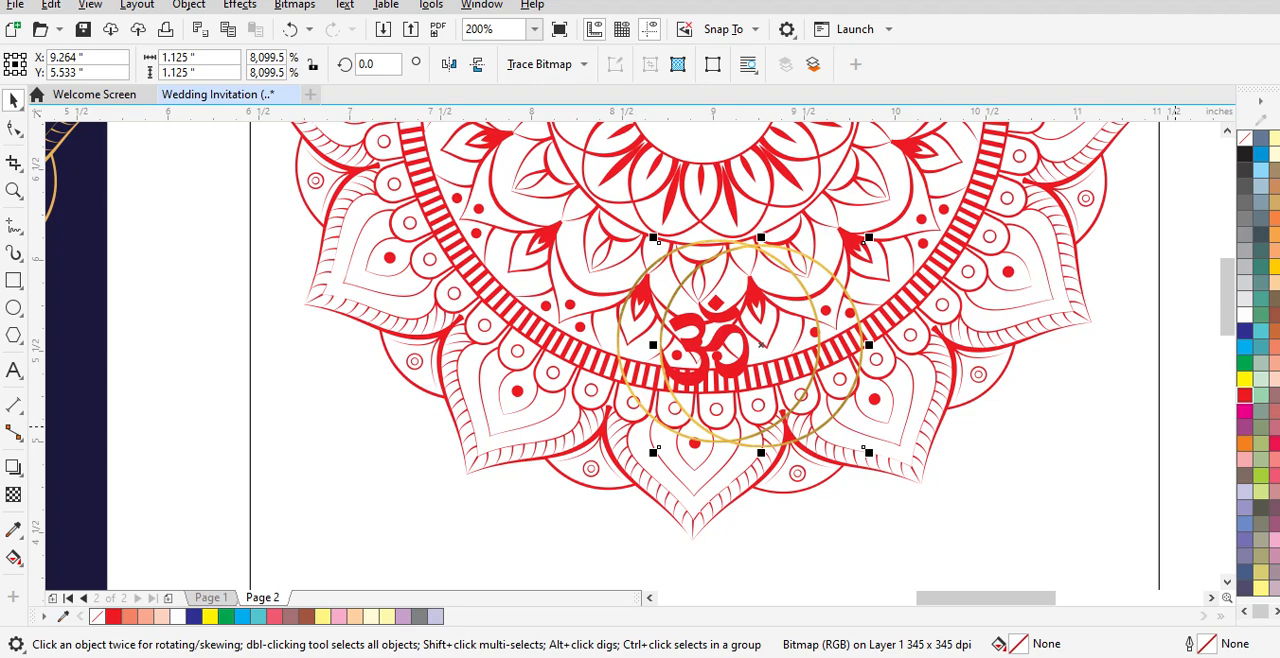
{"action": "key", "text": "Delete"}
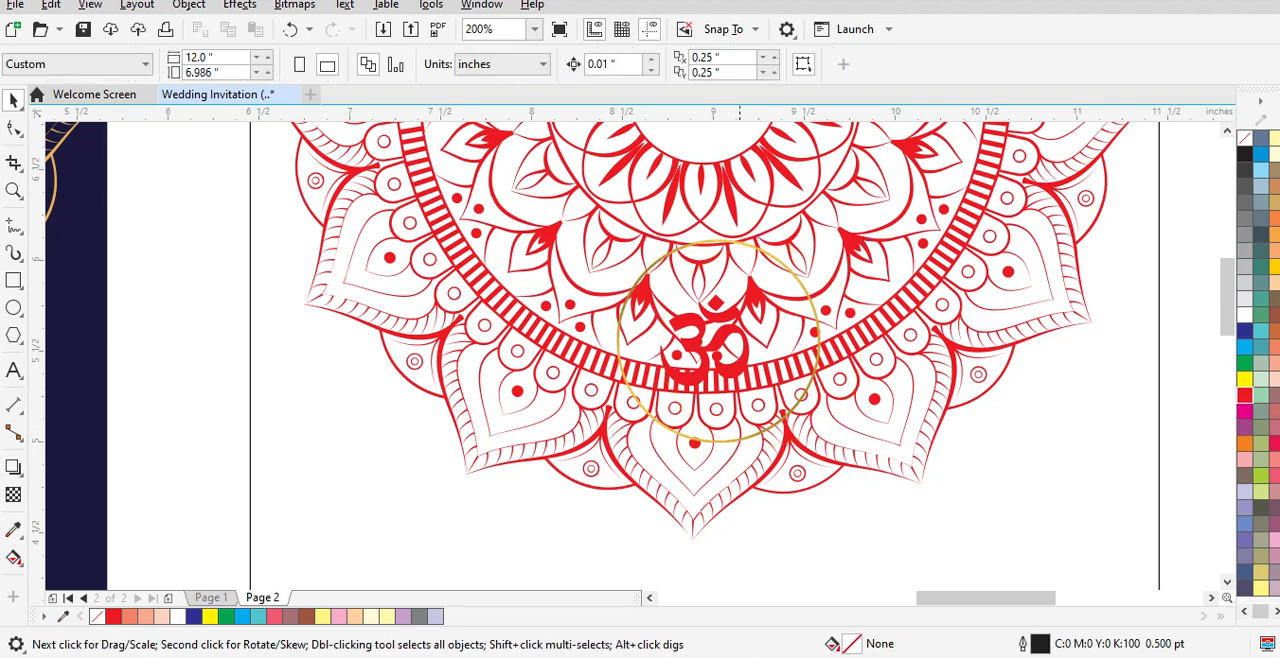
Step: Centre the remaining gold ring horizontally on the 5 × 7 inch card
{"action": "left_click", "coordinate": [776, 257]}
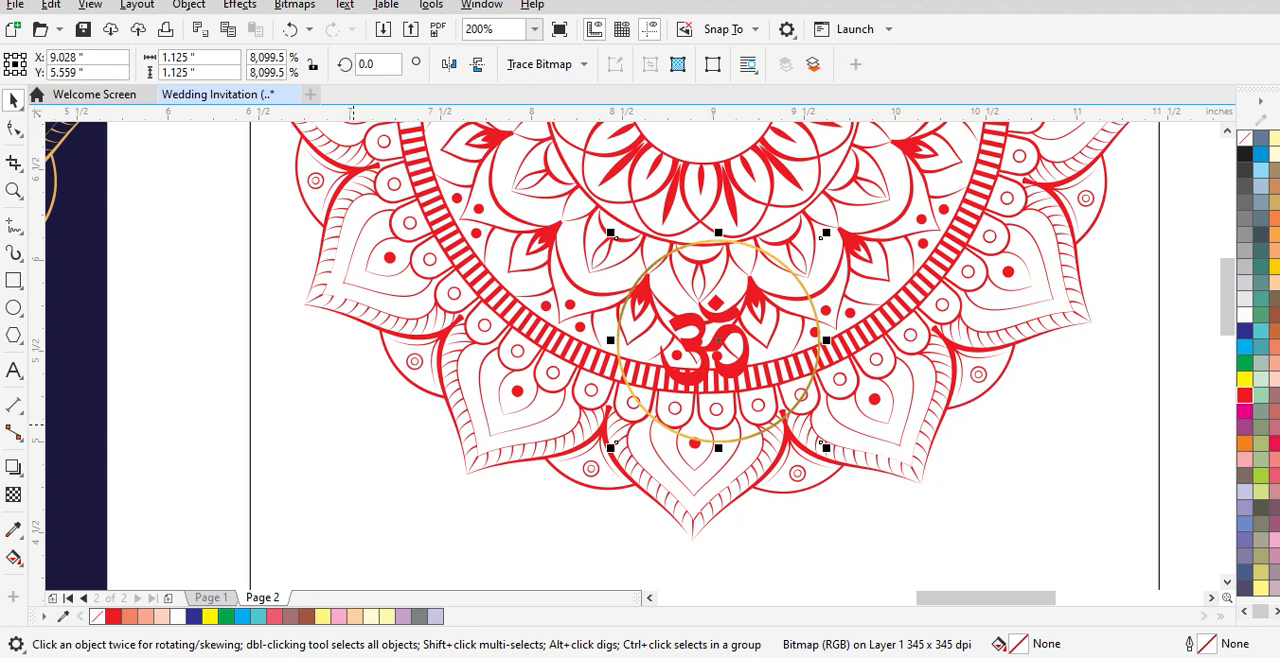
{"action": "left_click", "coordinate": [353, 425], "text": "shift"}
{"action": "left_click_drag", "start_coordinate": [616, 237], "coordinate": [602, 237]}
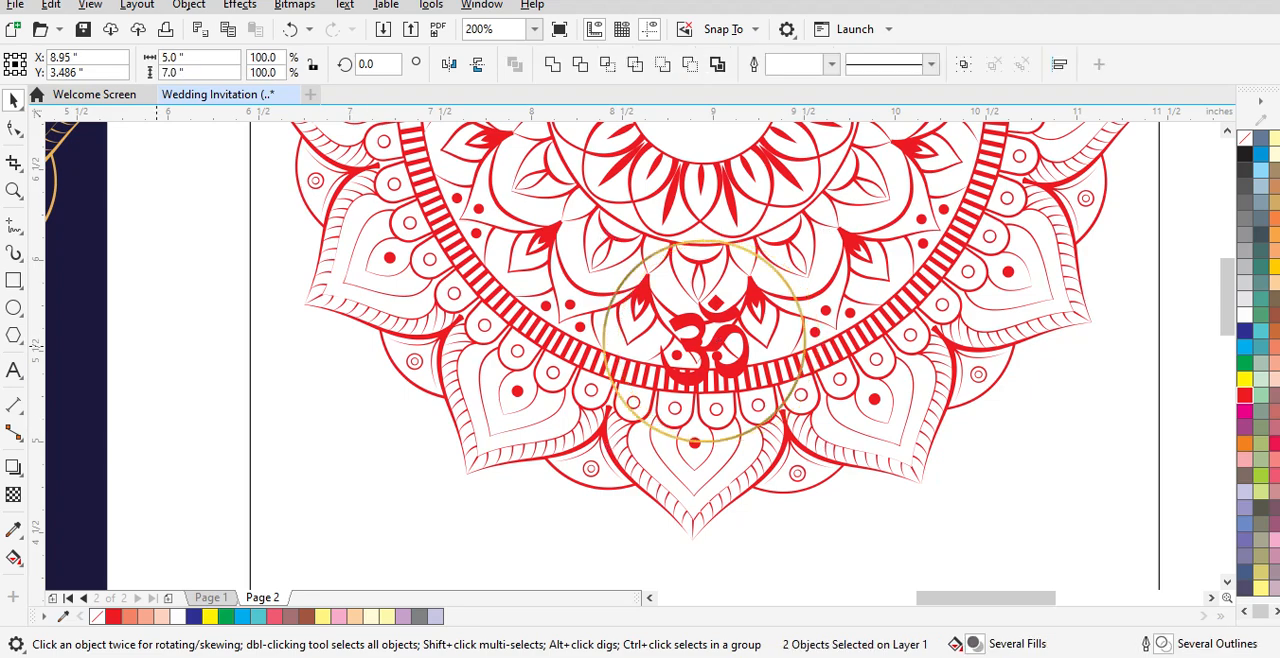
{"action": "left_click", "coordinate": [156, 346]}
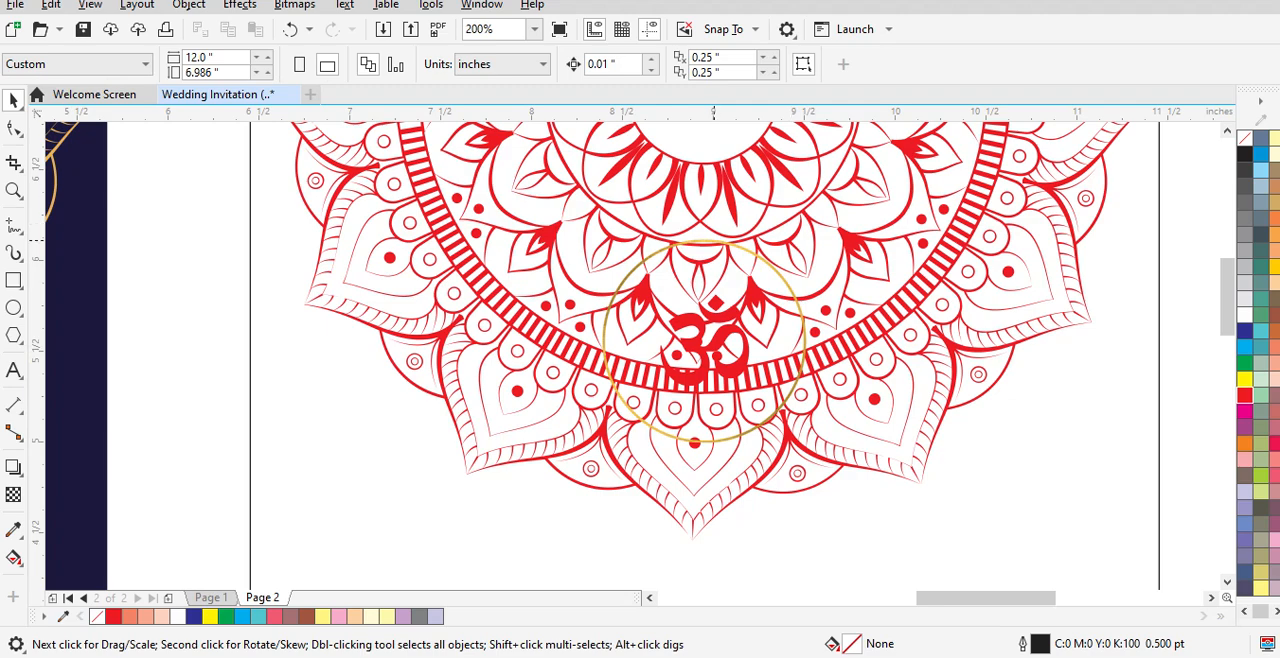
Step: Draw a circle beside the red mandala and set its width and height to 1.25 inches
{"action": "left_click", "coordinate": [712, 240]}
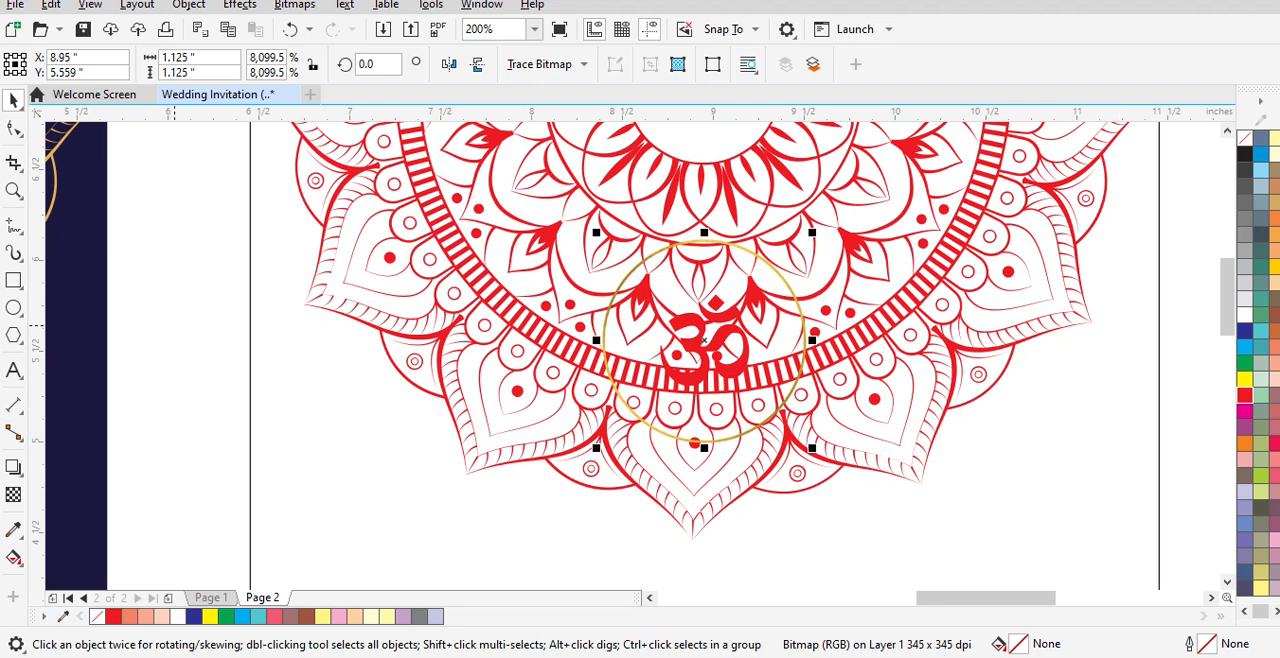
{"action": "left_click", "coordinate": [13, 307]}
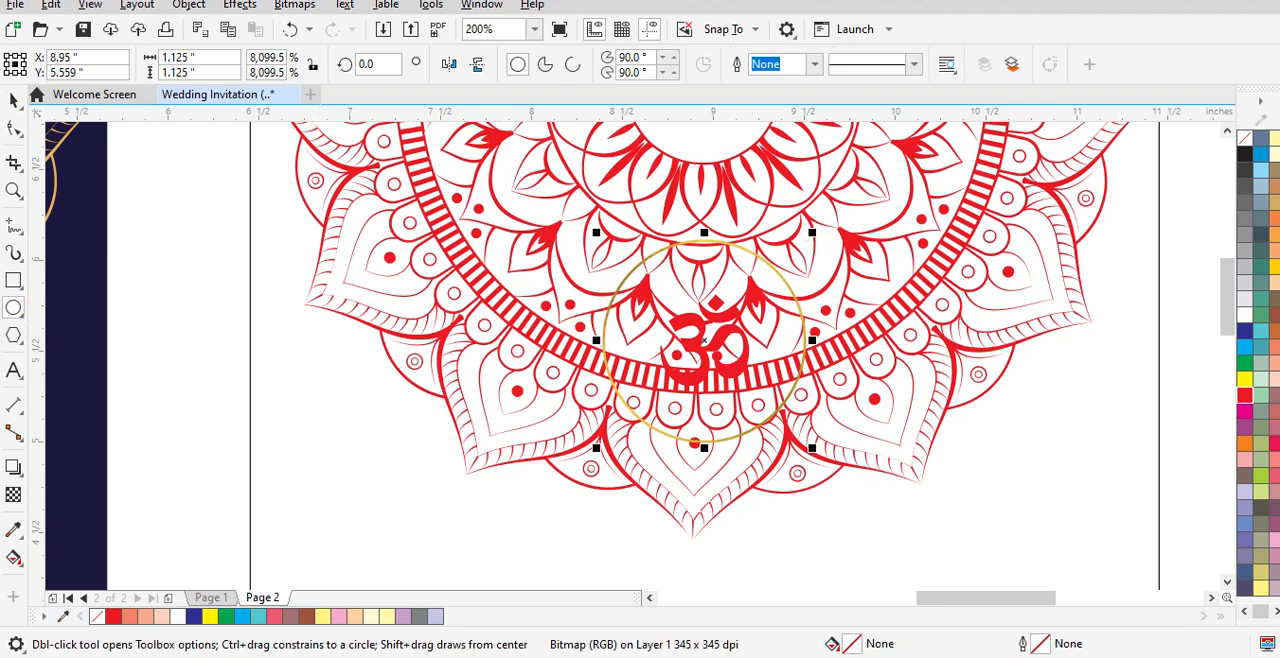
{"action": "mouse_move", "coordinate": [173, 347]}
{"action": "left_mouse_down"}
{"action": "mouse_move", "coordinate": [243, 431]}
{"action": "mouse_move", "coordinate": [246, 419]}
{"action": "left_mouse_up"}
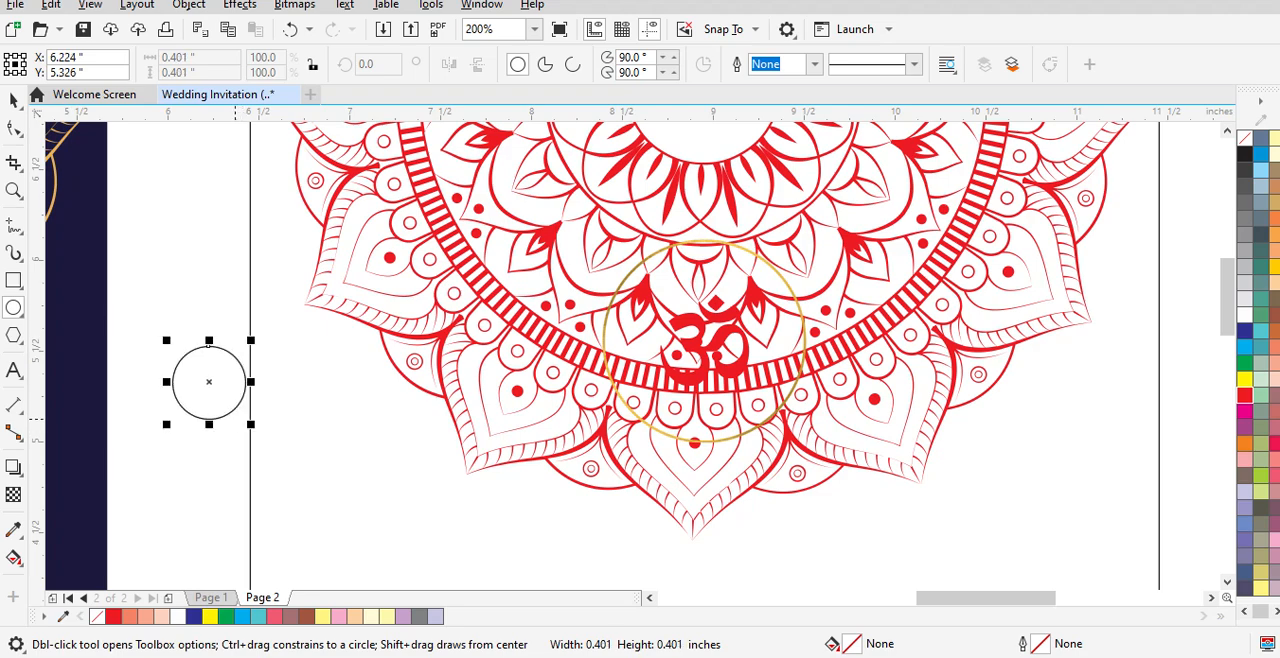
{"action": "key", "text": "space"}
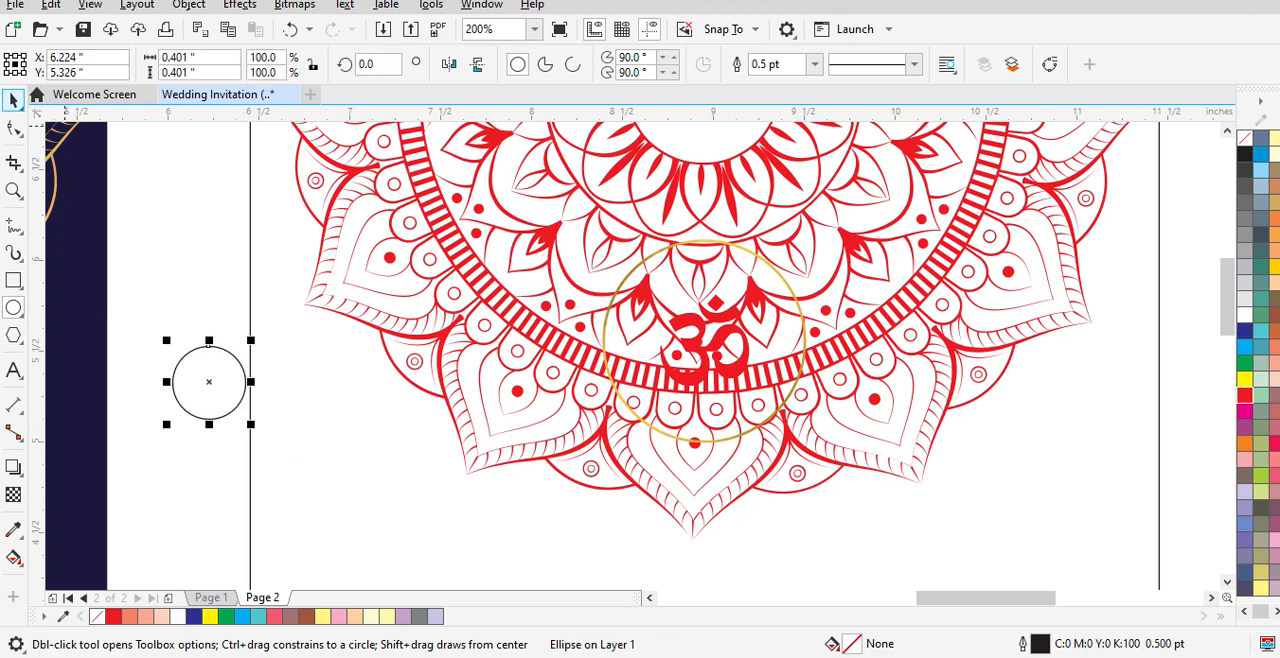
{"action": "left_click_drag", "start_coordinate": [214, 58], "coordinate": [124, 58]}
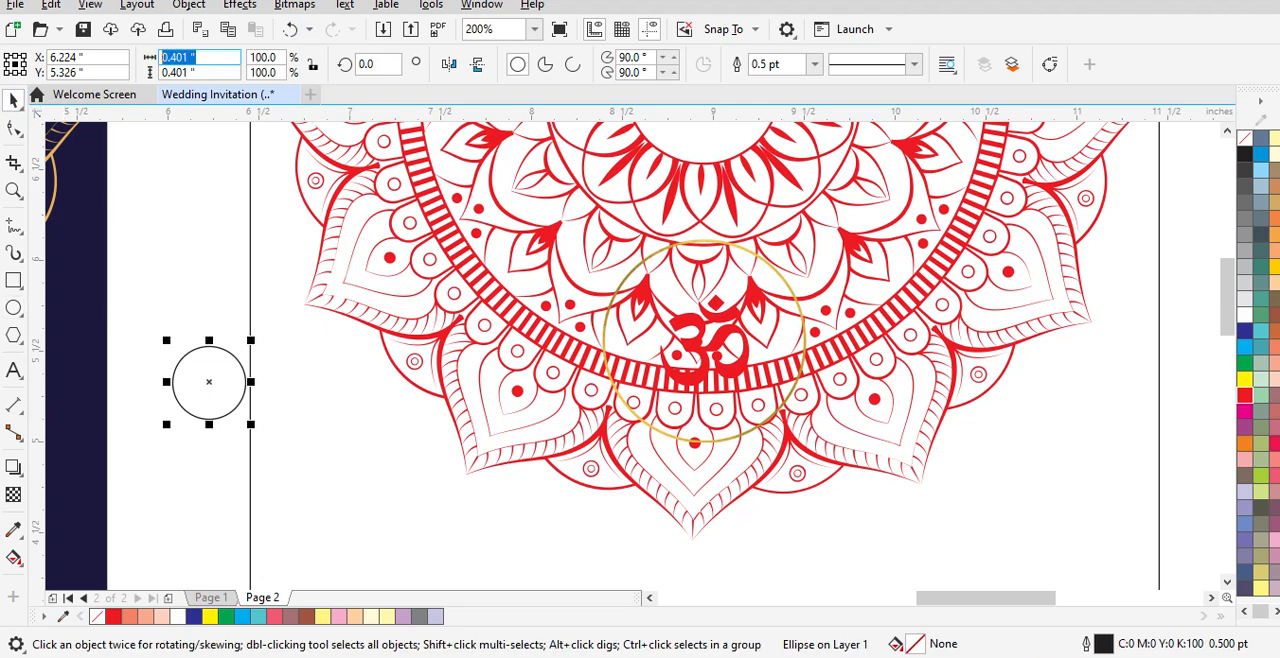
{"action": "type", "text": "1.25"}
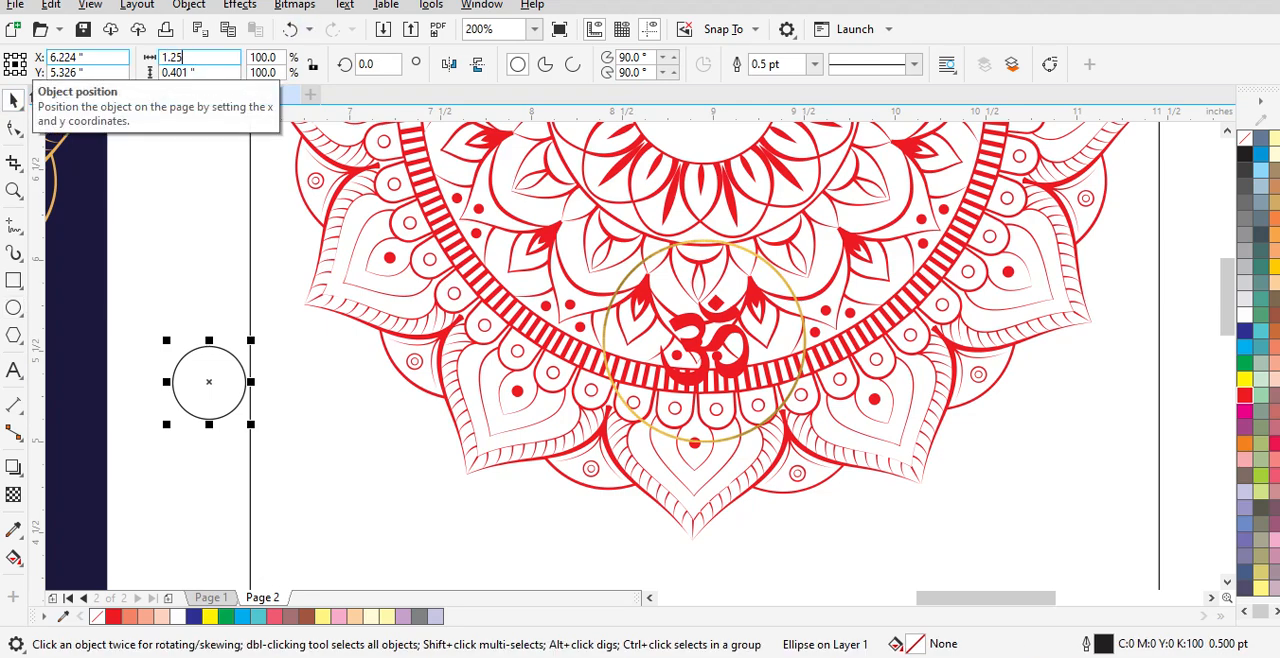
{"action": "key", "text": "Tab"}
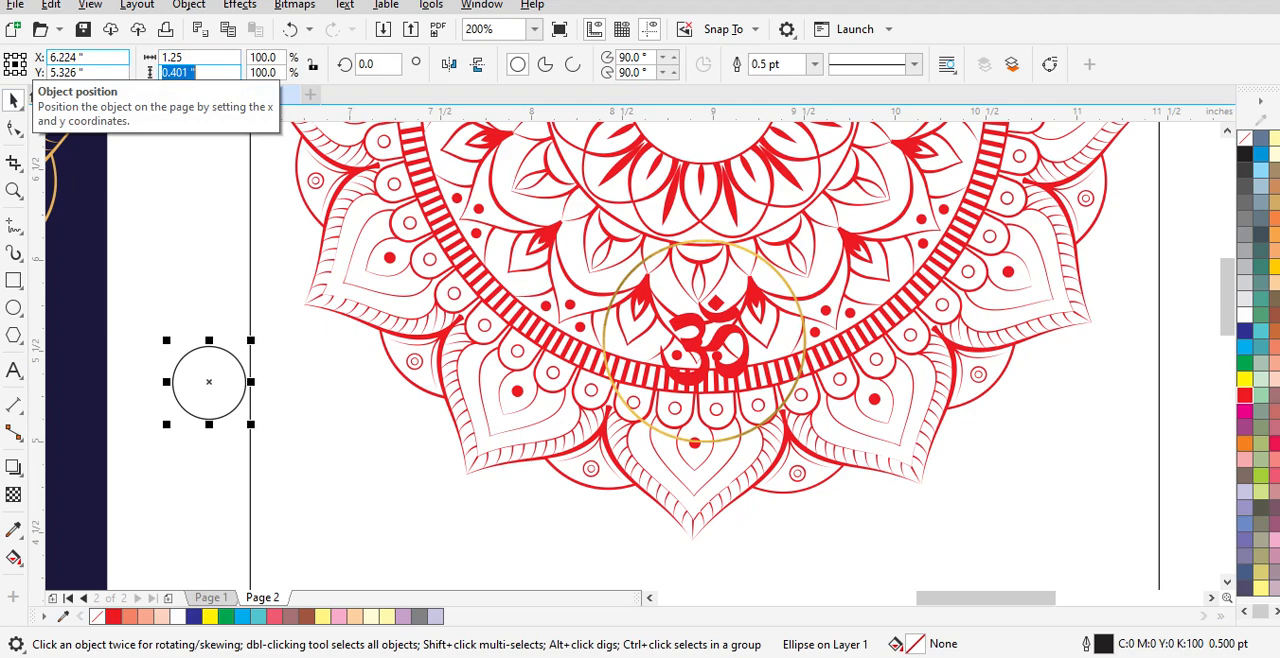
{"action": "type", "text": "1.25"}
{"action": "key", "text": "Return"}
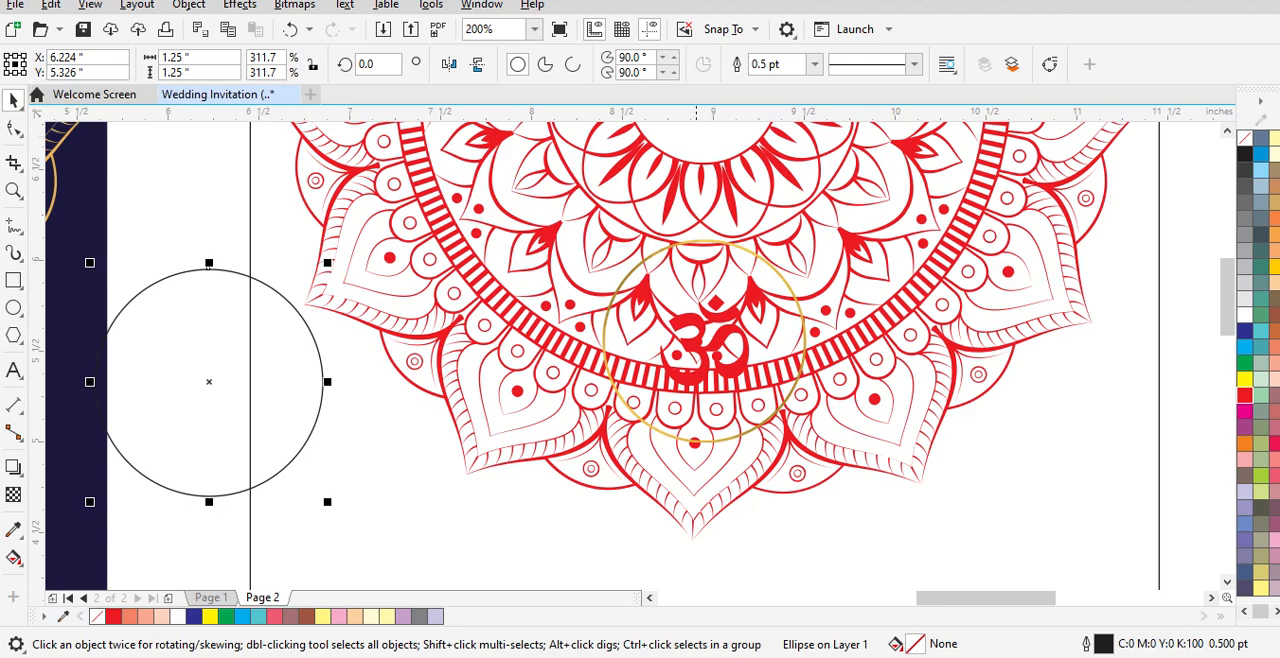
Step: Try the 1.25 inch circle over the gold ring, then pull it back out
{"action": "left_click", "coordinate": [692, 238]}
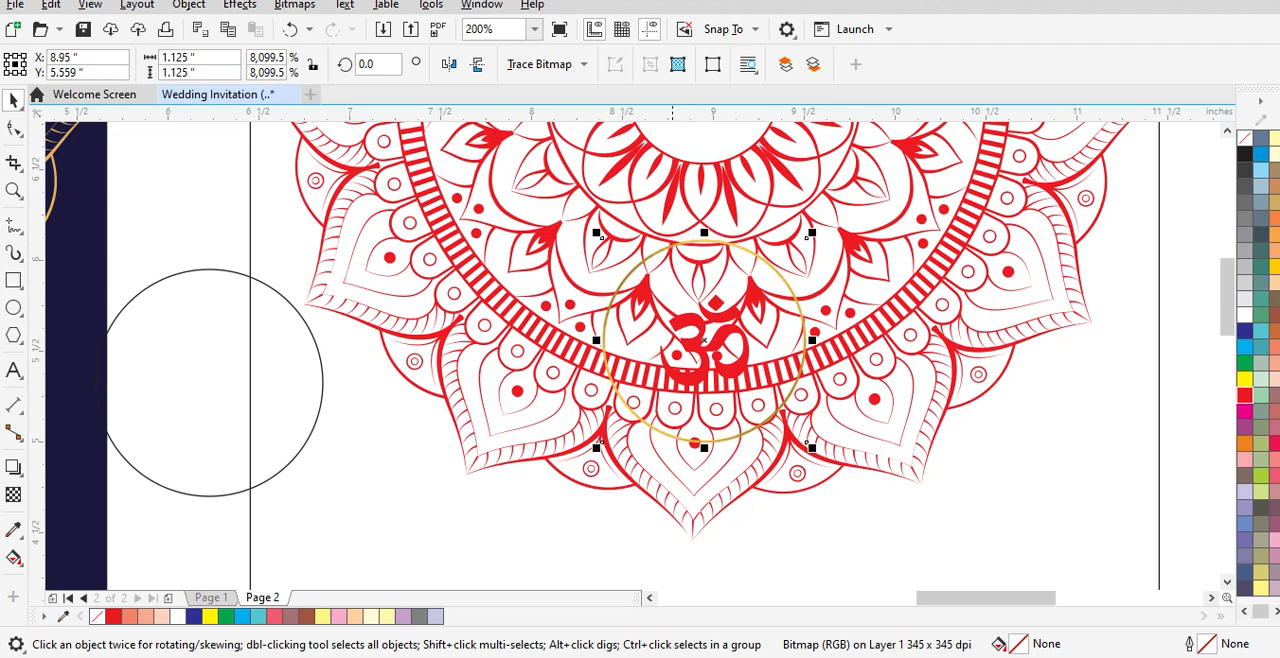
{"action": "left_click_drag", "start_coordinate": [181, 278], "coordinate": [678, 316]}
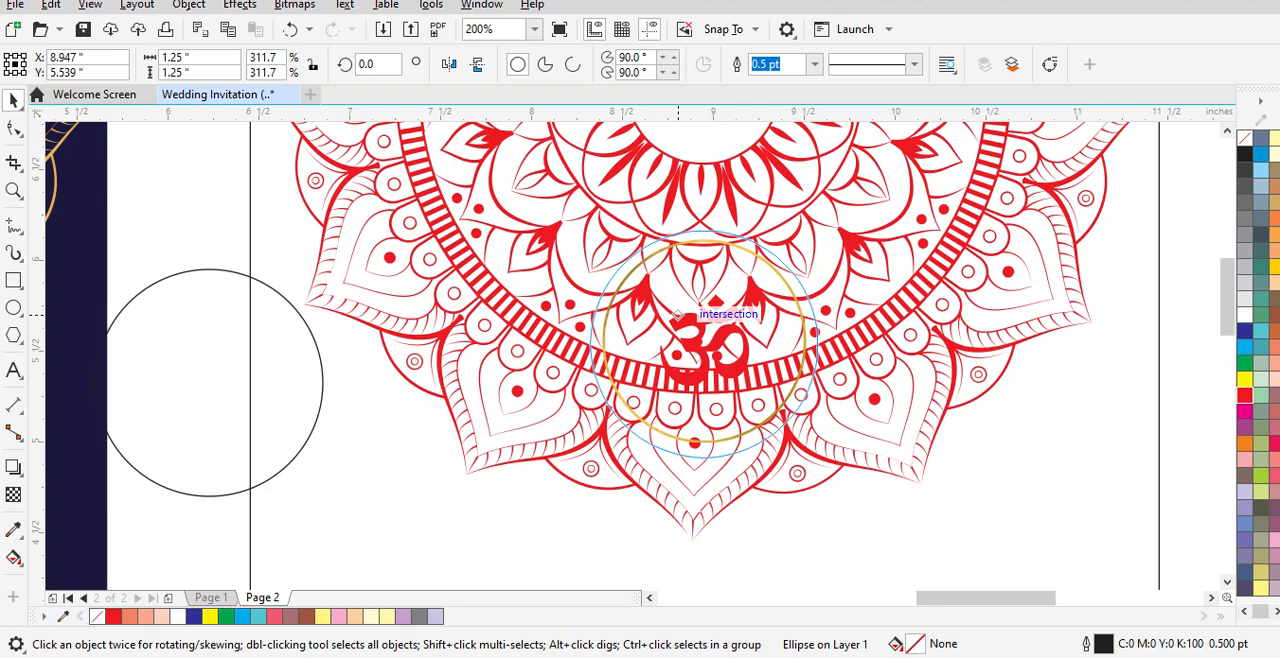
{"action": "left_click_drag", "start_coordinate": [678, 316], "coordinate": [360, 304]}
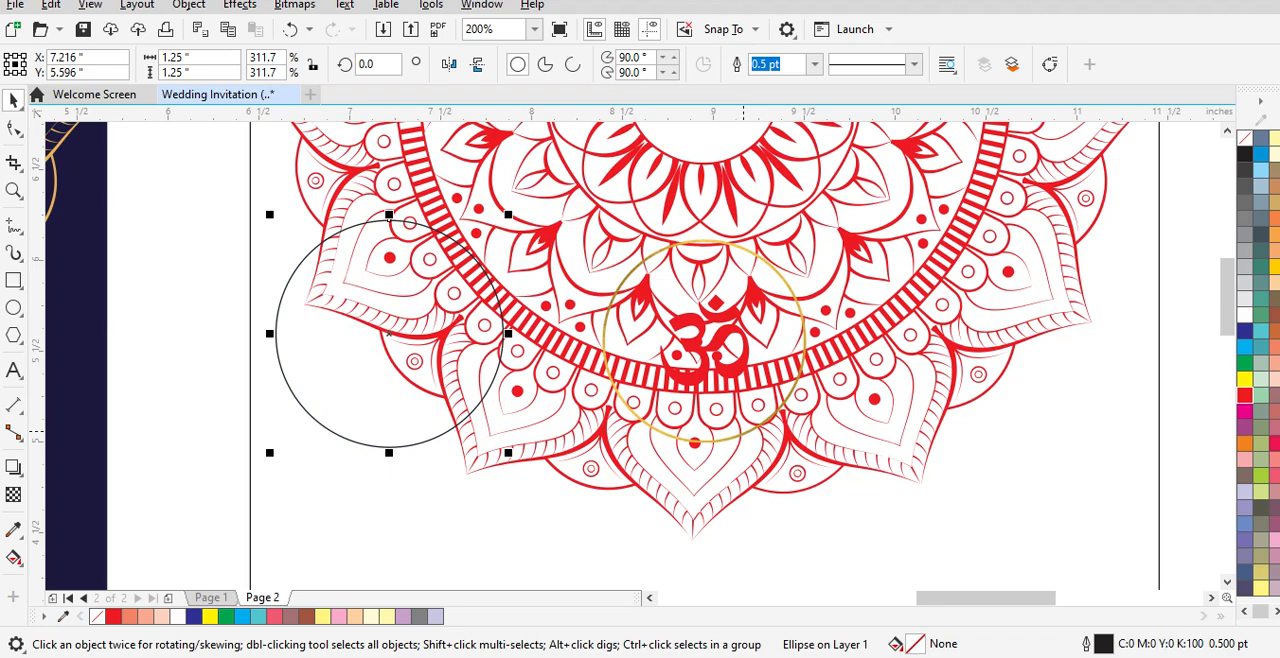
Step: Move the drawn circle clear of the gold ring and set its width and height to 1.125 inches
{"action": "left_click", "coordinate": [747, 432]}
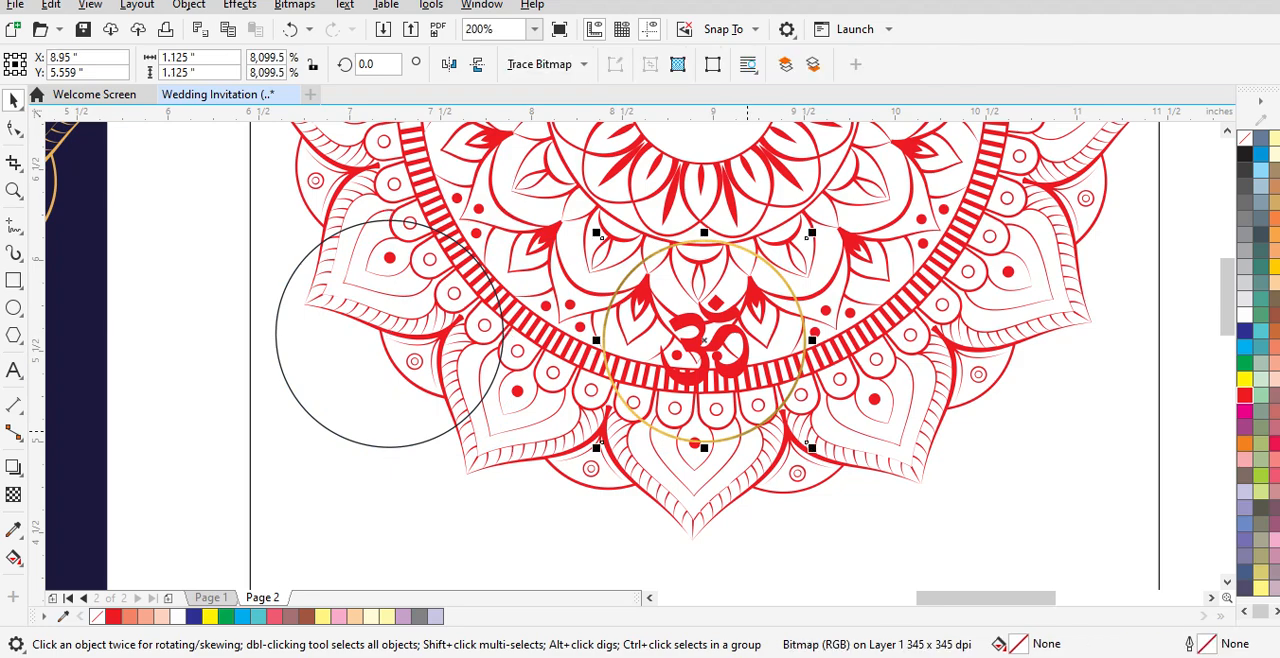
{"action": "left_click_drag", "start_coordinate": [349, 366], "coordinate": [271, 381]}
{"action": "left_click_drag", "start_coordinate": [201, 58], "coordinate": [140, 58]}
{"action": "type", "text": "1."}
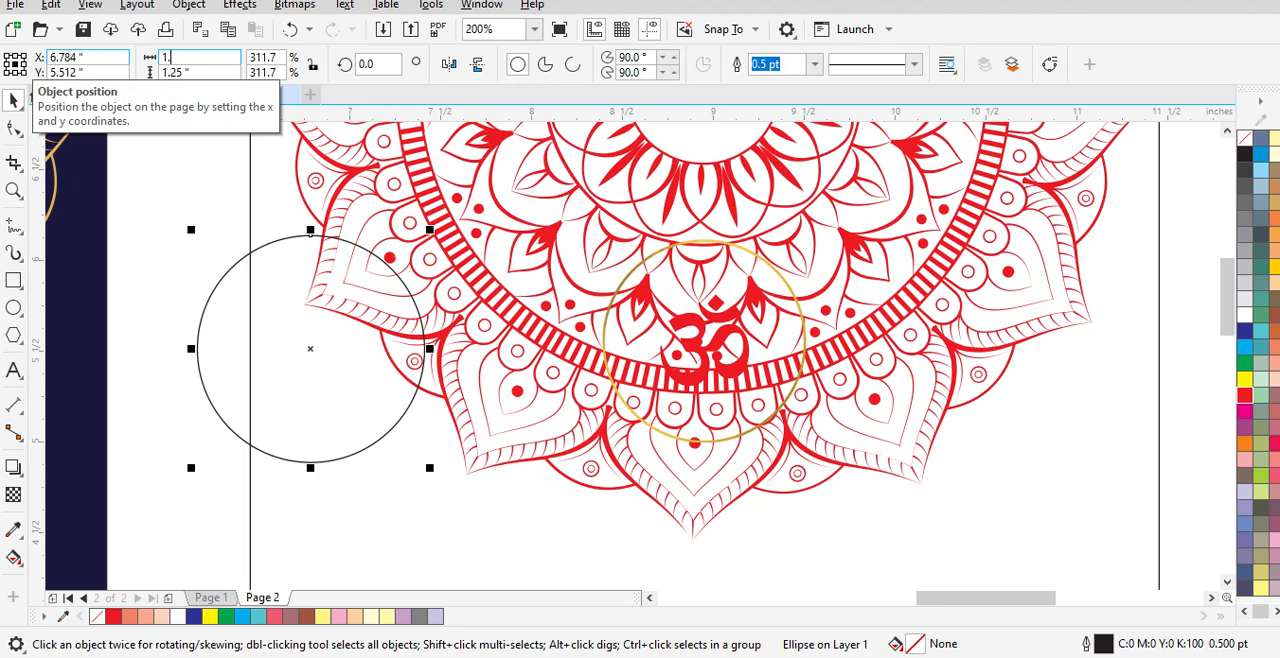
{"action": "type", "text": "125"}
{"action": "key", "text": "Tab"}
{"action": "type", "text": "1.125"}
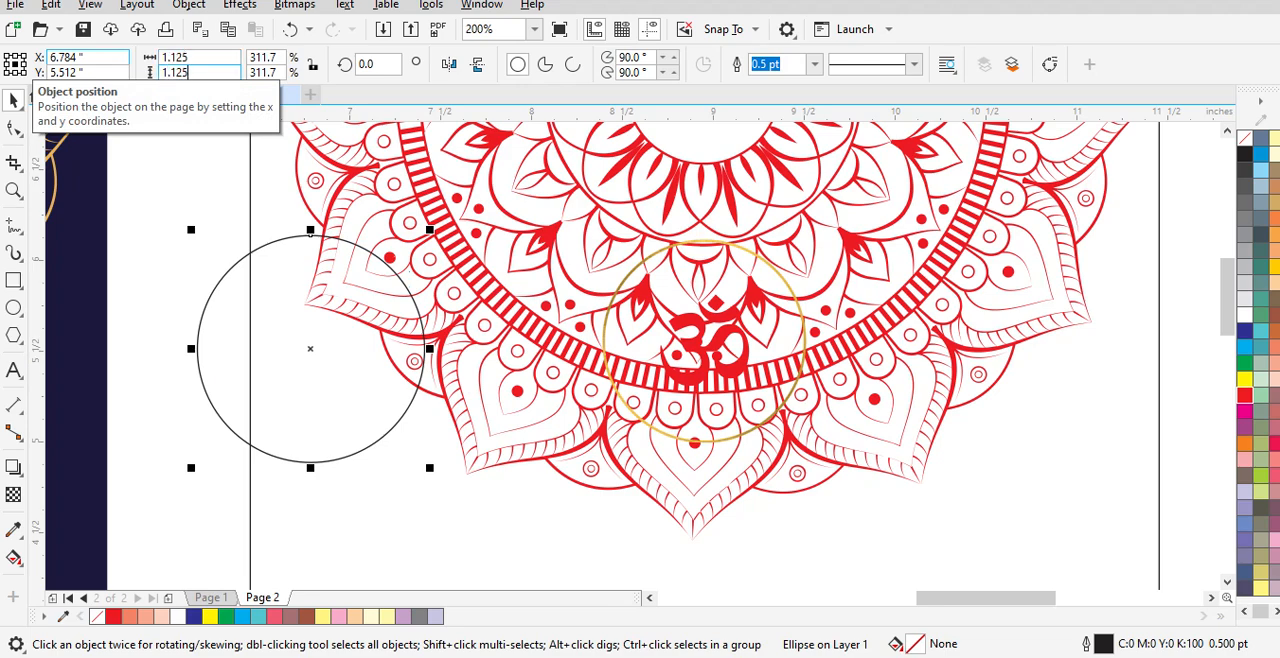
{"action": "key", "text": "Return"}
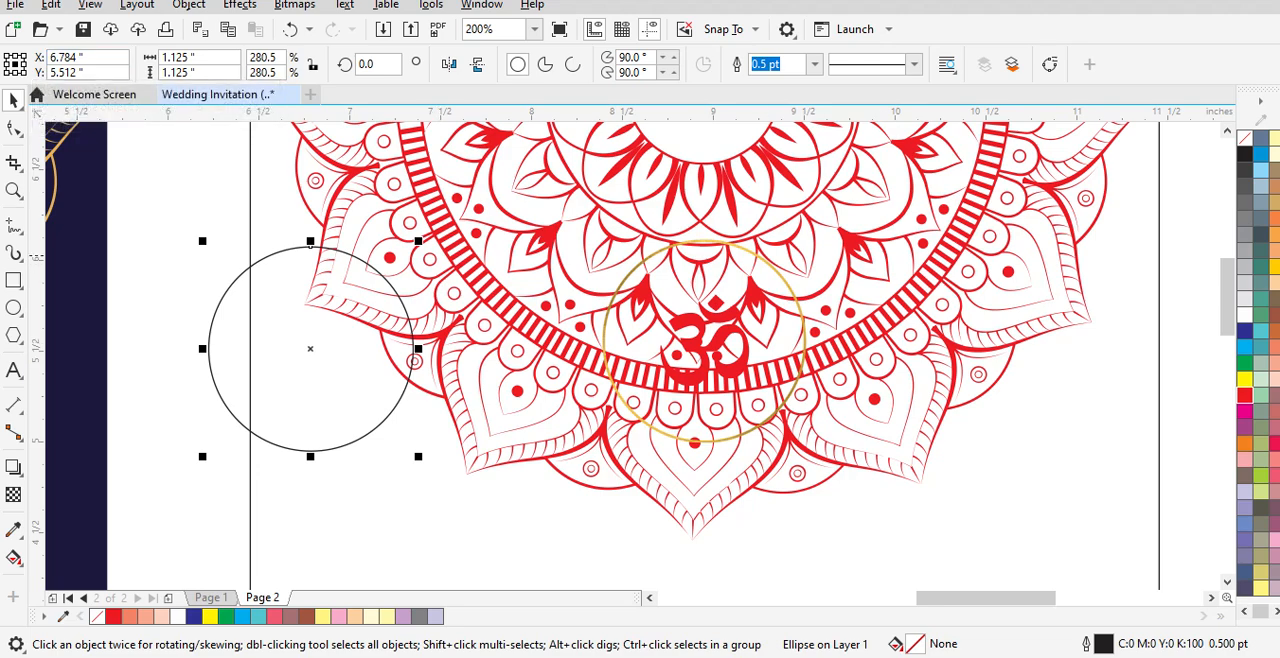
Step: Place the 1.125 inch circle over the gold ring around the Om symbol and delete the gold ring bitmap
{"action": "left_click_drag", "start_coordinate": [298, 308], "coordinate": [697, 304]}
{"action": "left_click", "coordinate": [716, 303]}
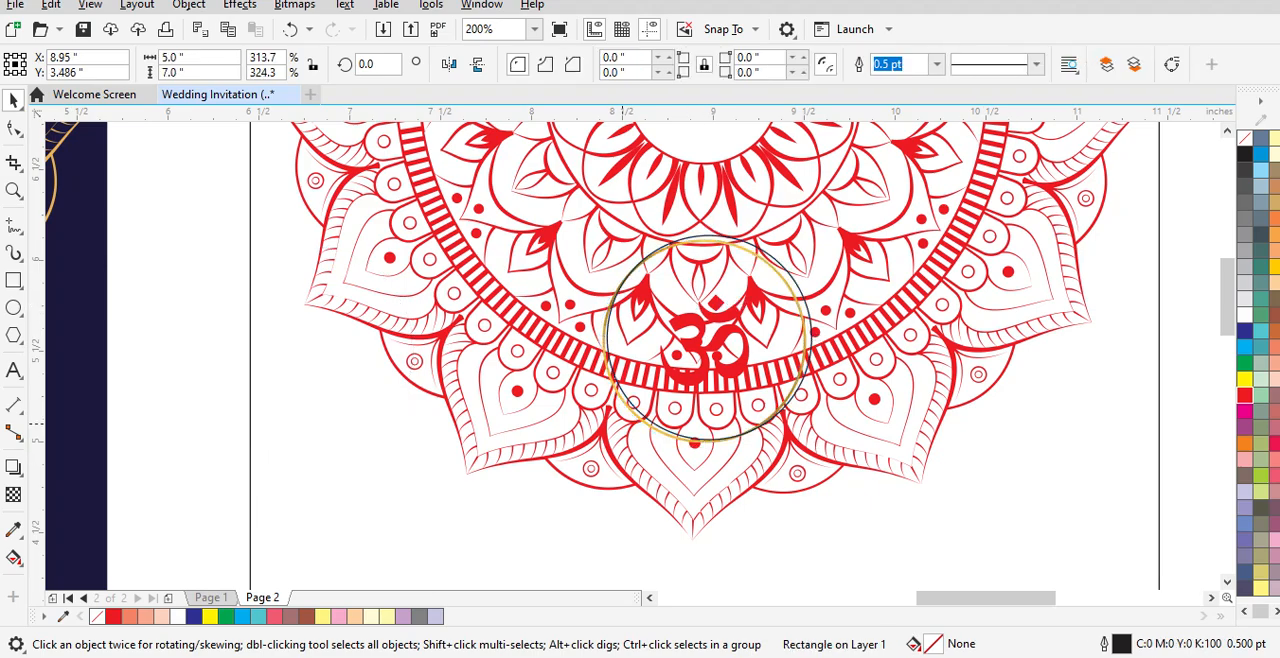
{"action": "scroll", "coordinate": [632, 395], "scroll_direction": "up", "scroll_amount": 4}
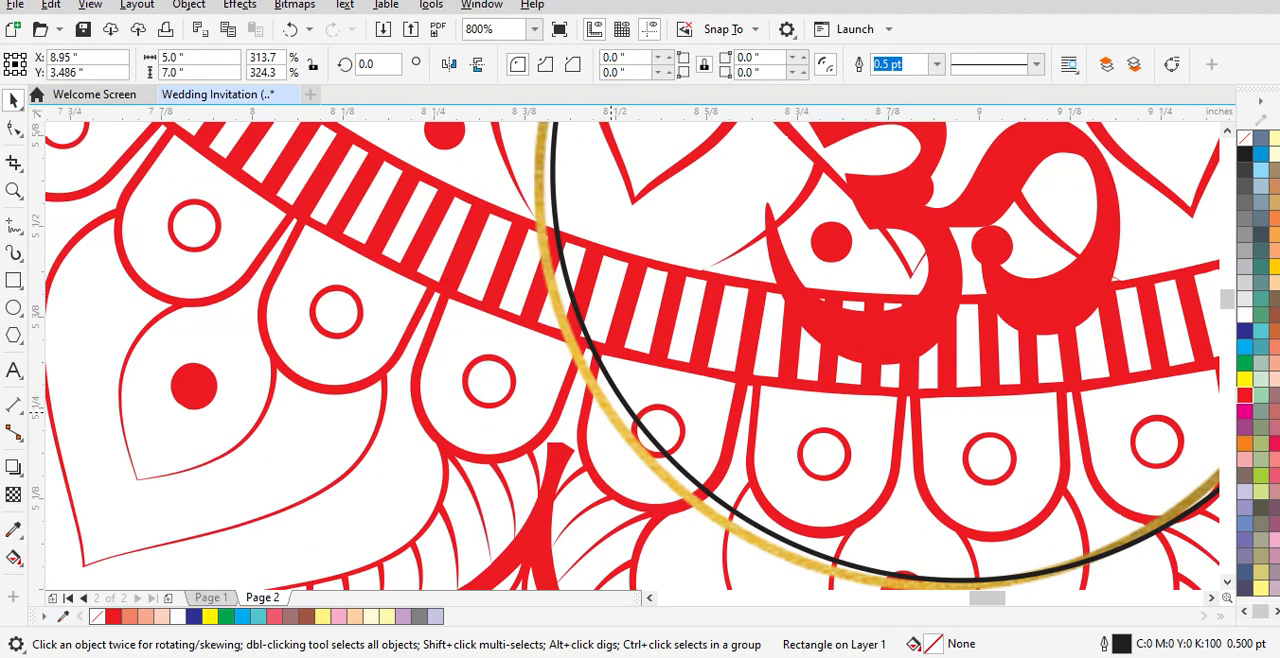
{"action": "left_click", "coordinate": [612, 410]}
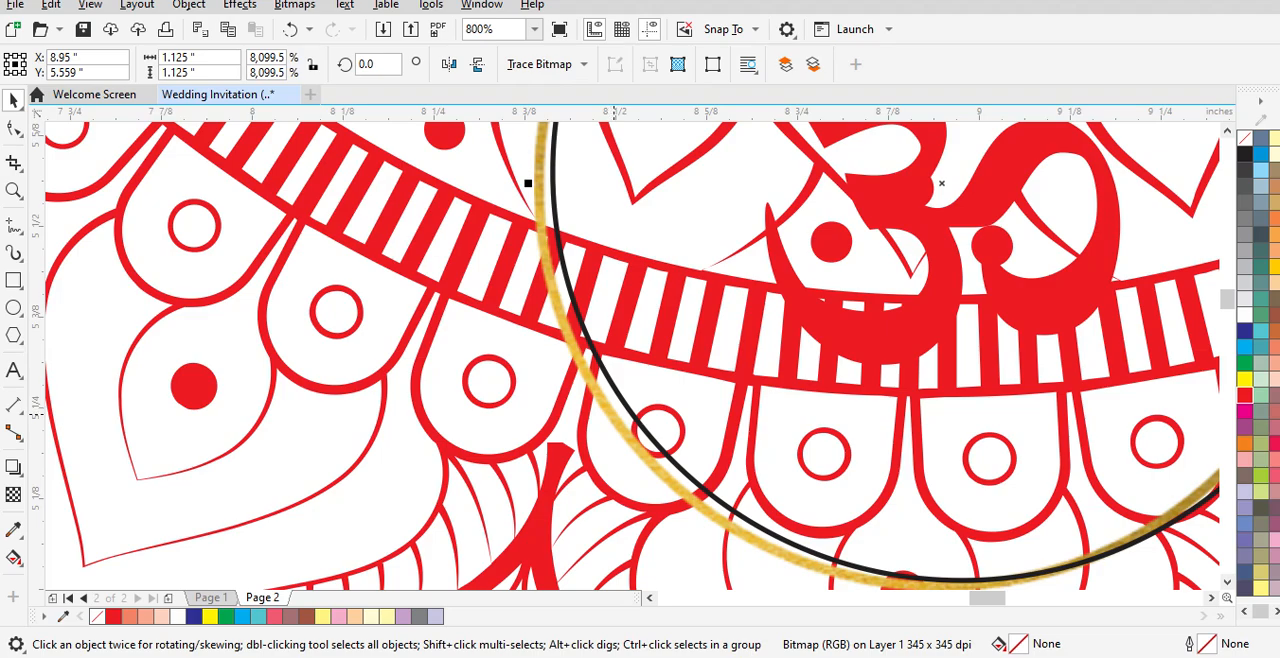
{"action": "key", "text": "Delete"}
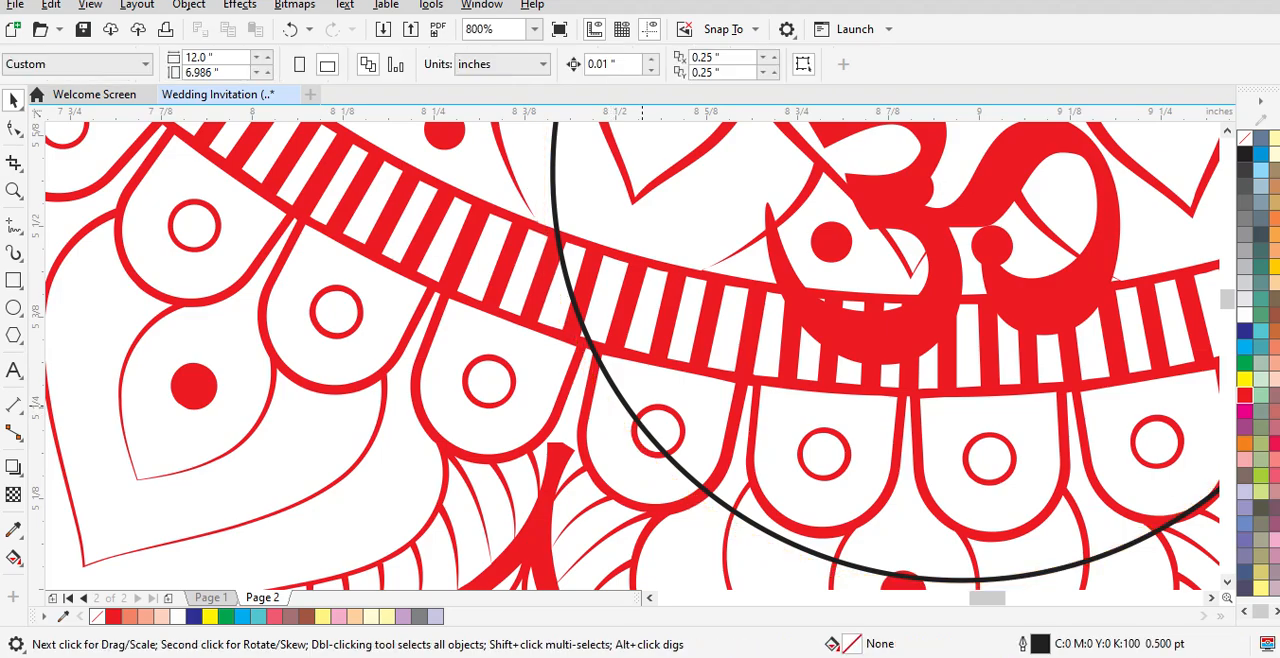
{"action": "scroll", "coordinate": [641, 407], "scroll_direction": "down", "scroll_amount": 2}
{"action": "scroll", "coordinate": [640, 410], "scroll_direction": "down", "scroll_amount": 2}
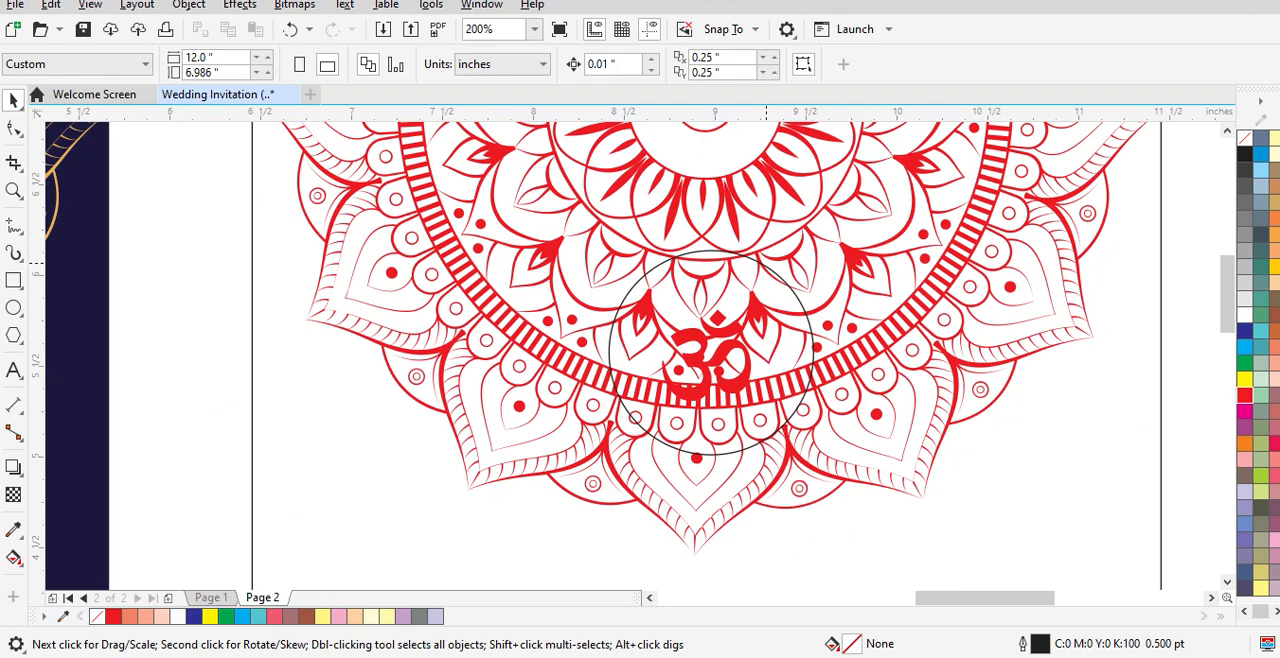
{"action": "left_click", "coordinate": [766, 263]}
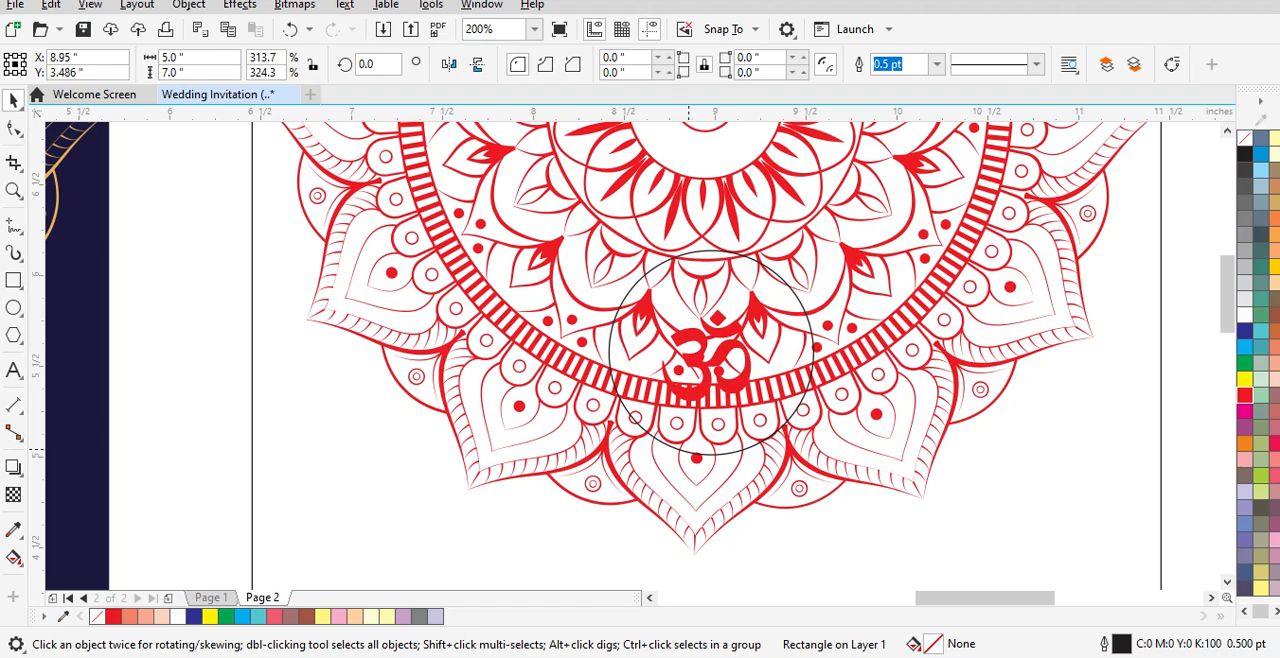
Step: Set the outline width of the 1.125 inch circle around the Om symbol to 1.5 pt
{"action": "scroll", "coordinate": [688, 442], "scroll_direction": "up", "scroll_amount": 2}
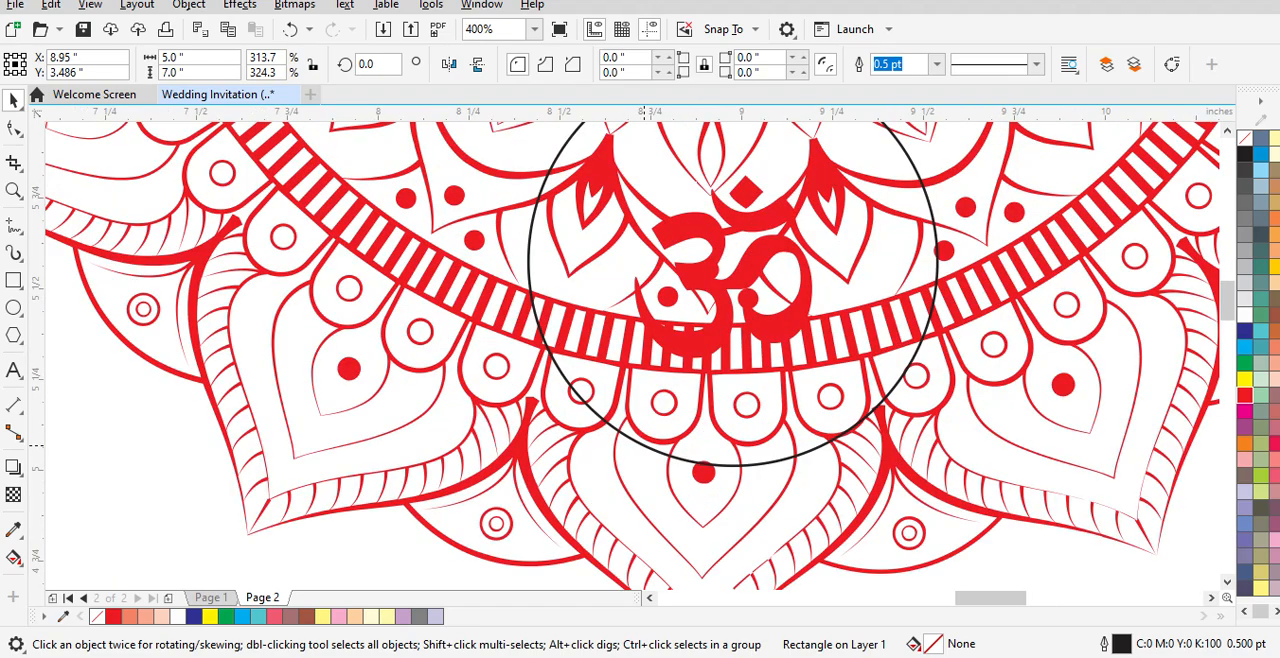
{"action": "left_click", "coordinate": [644, 445]}
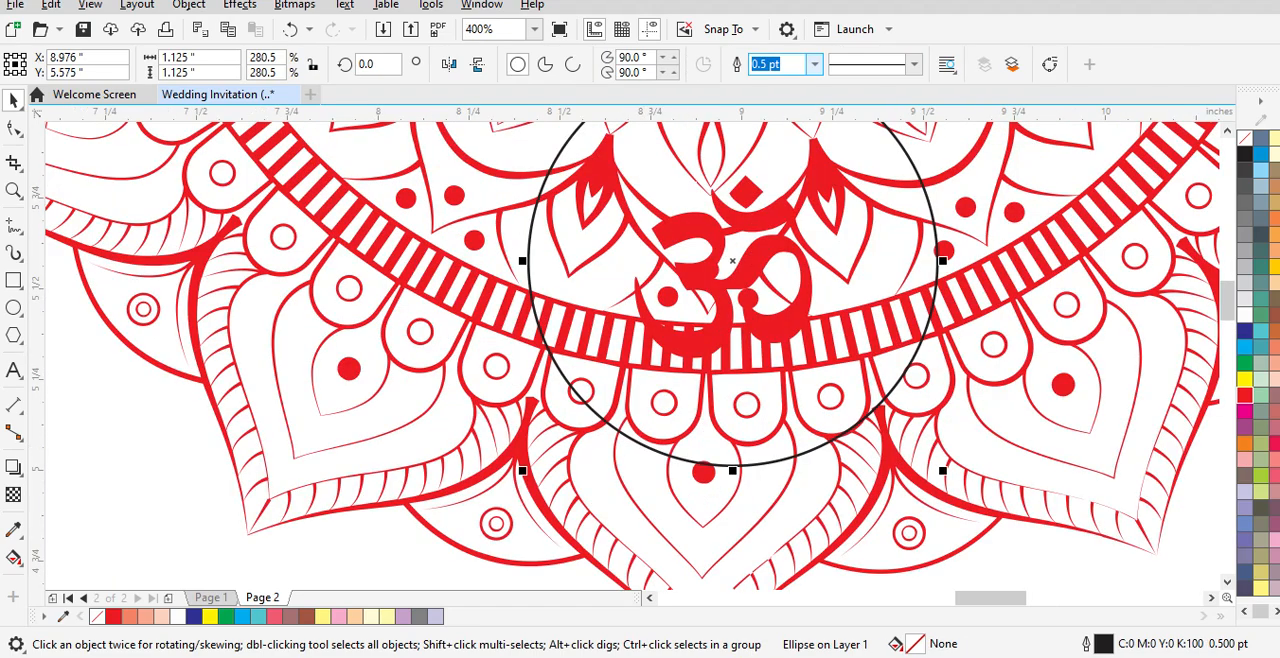
{"action": "left_click", "coordinate": [815, 64]}
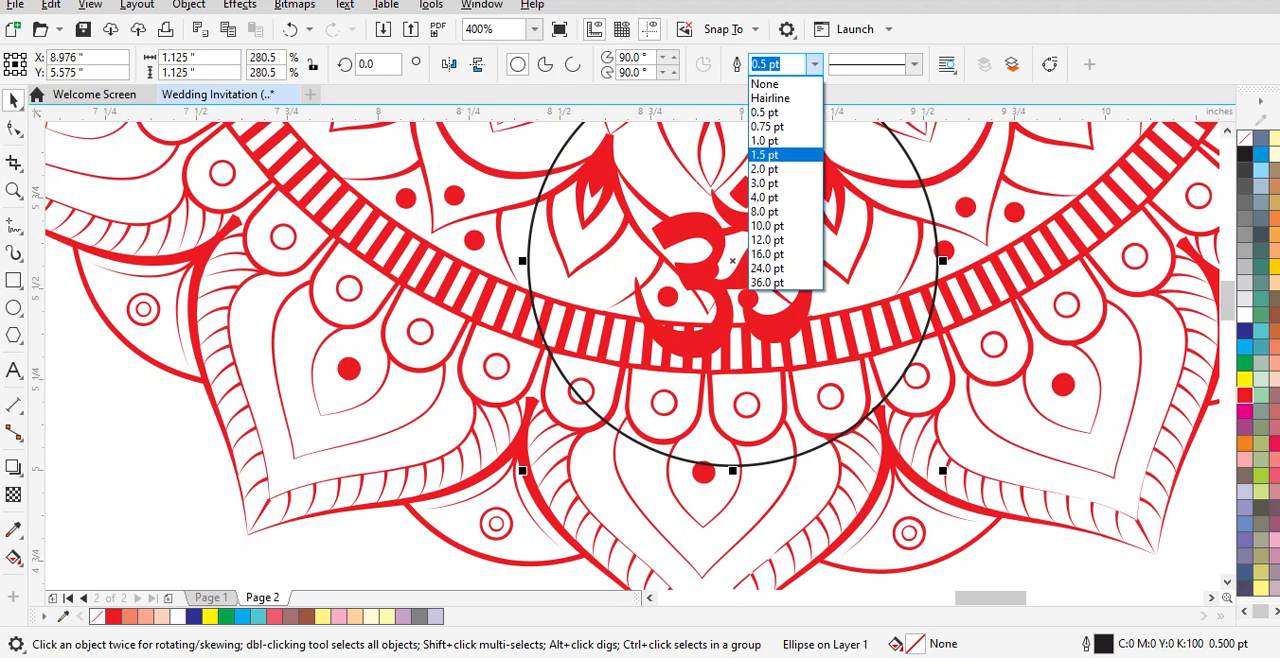
{"action": "left_click", "coordinate": [766, 169]}
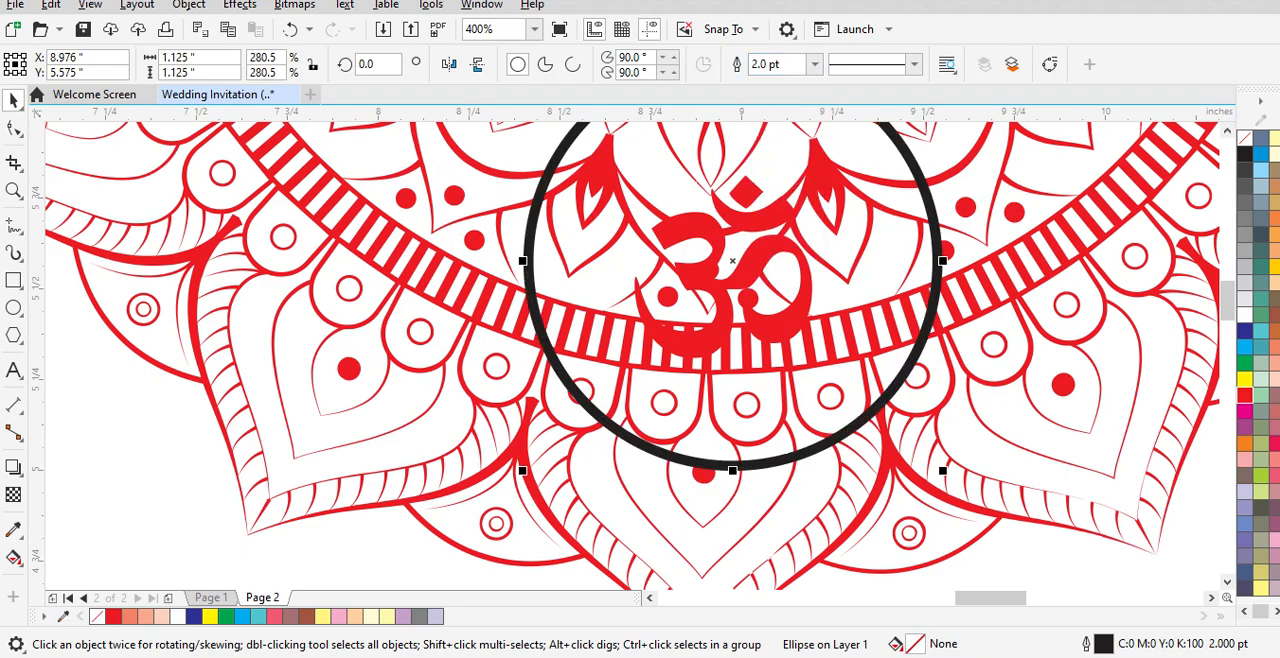
{"action": "left_click", "coordinate": [815, 64]}
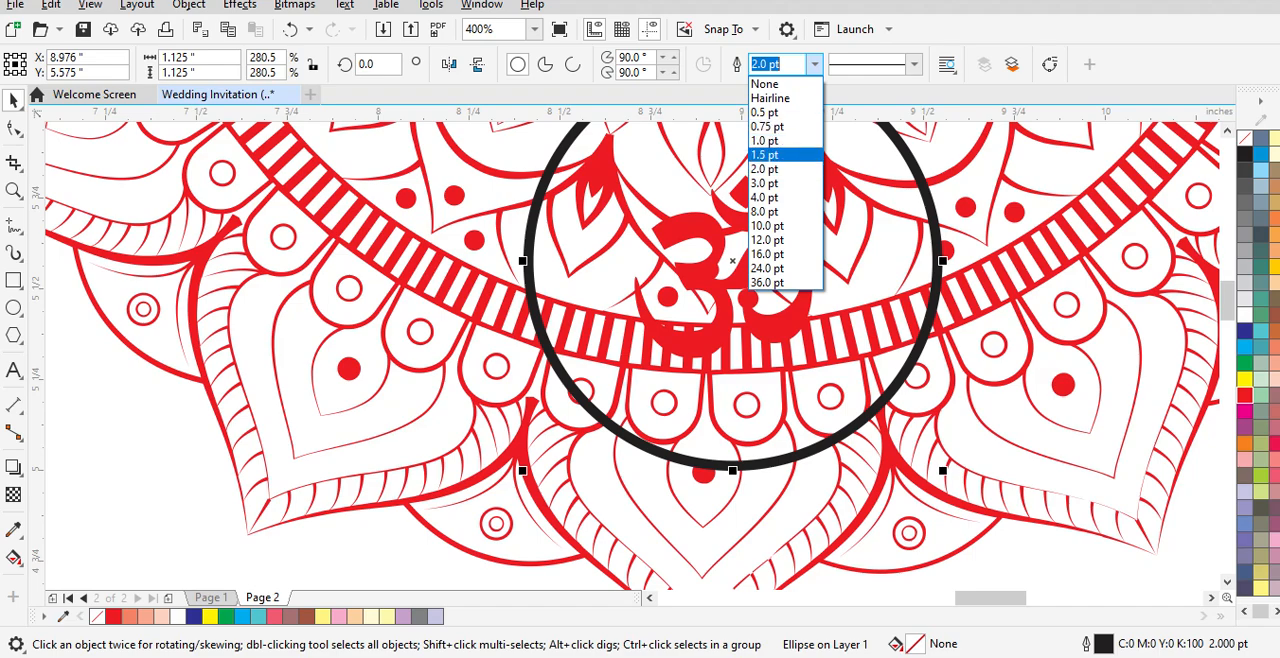
{"action": "left_click", "coordinate": [765, 155]}
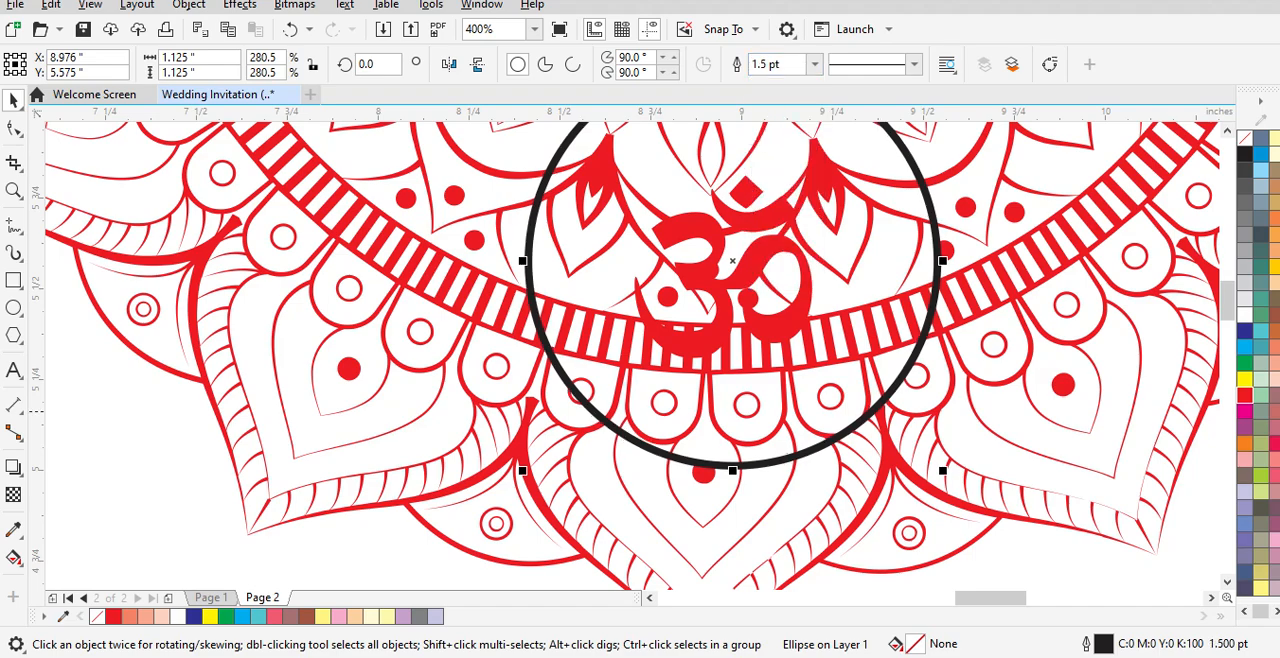
Step: Colour the circle's outline red and leave its inside unfilled
{"action": "left_click", "coordinate": [1245, 395]}
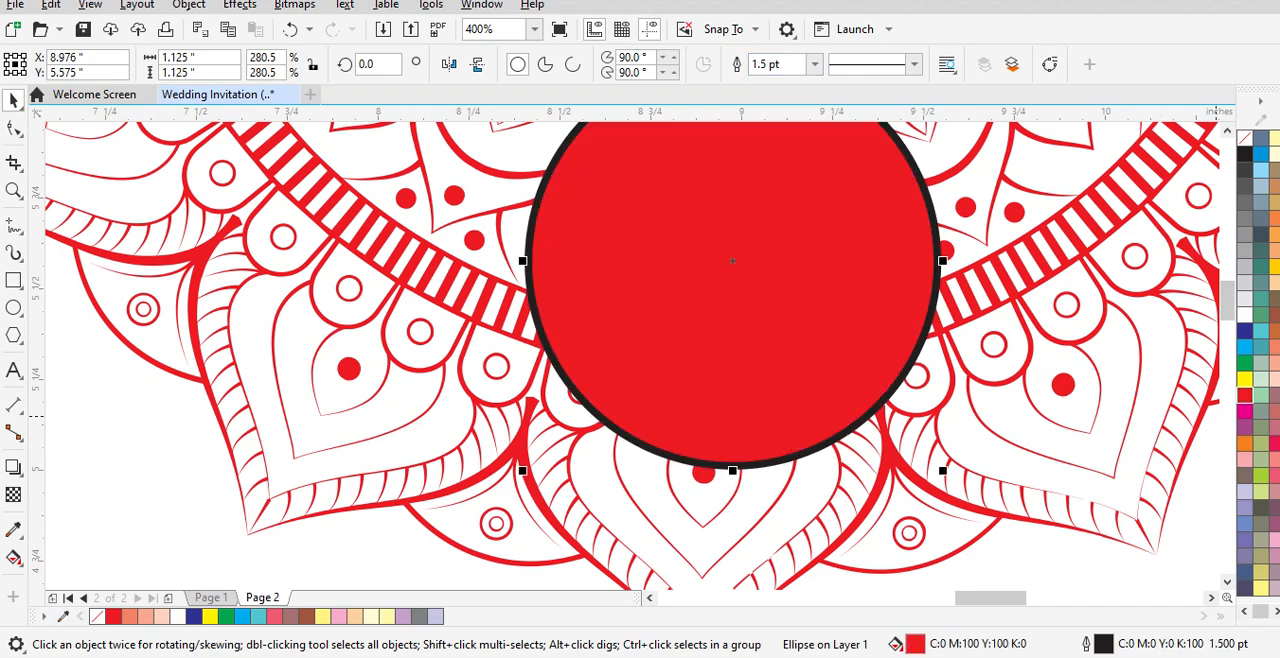
{"action": "key", "text": "ctrl+z"}
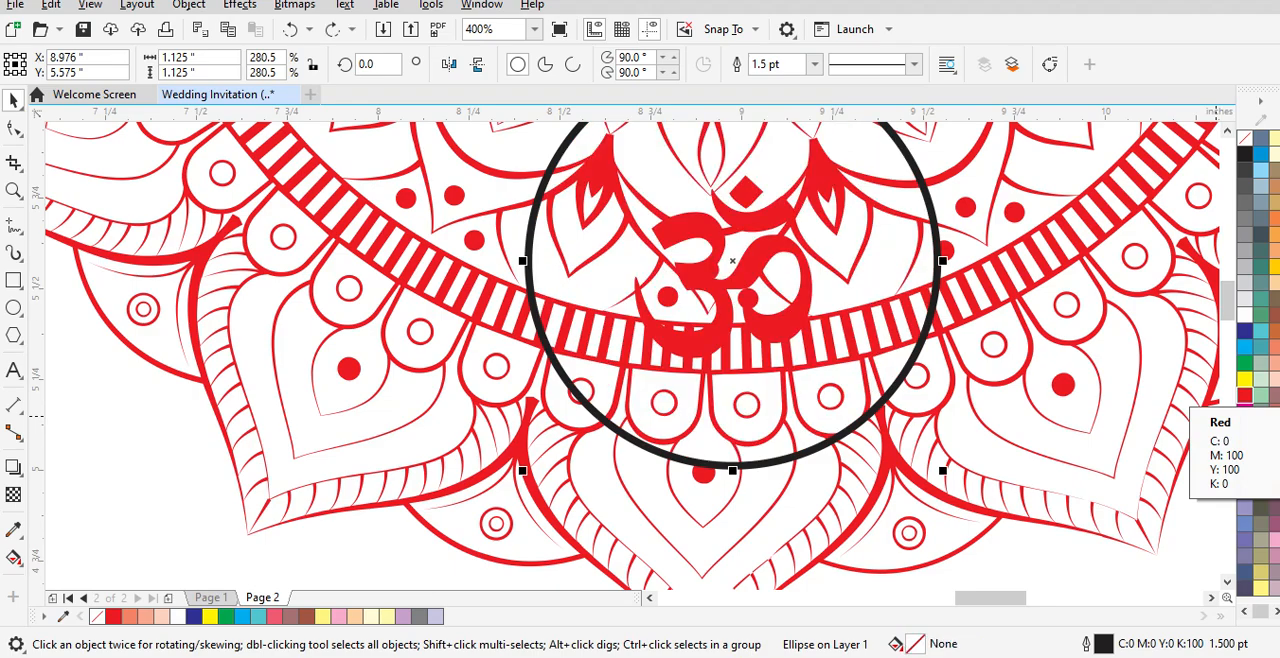
{"action": "right_click", "coordinate": [1245, 396]}
{"action": "scroll", "coordinate": [1061, 392], "scroll_direction": "down", "scroll_amount": 2}
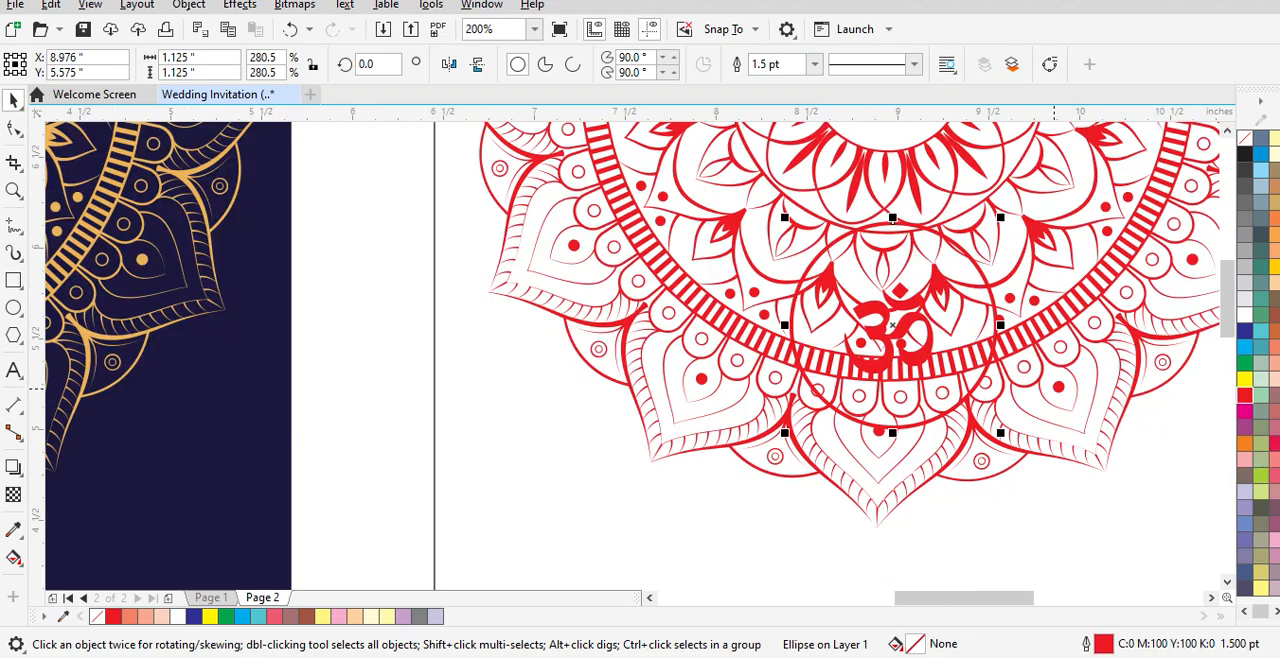
{"action": "scroll", "coordinate": [1052, 385], "scroll_direction": "down", "scroll_amount": 2}
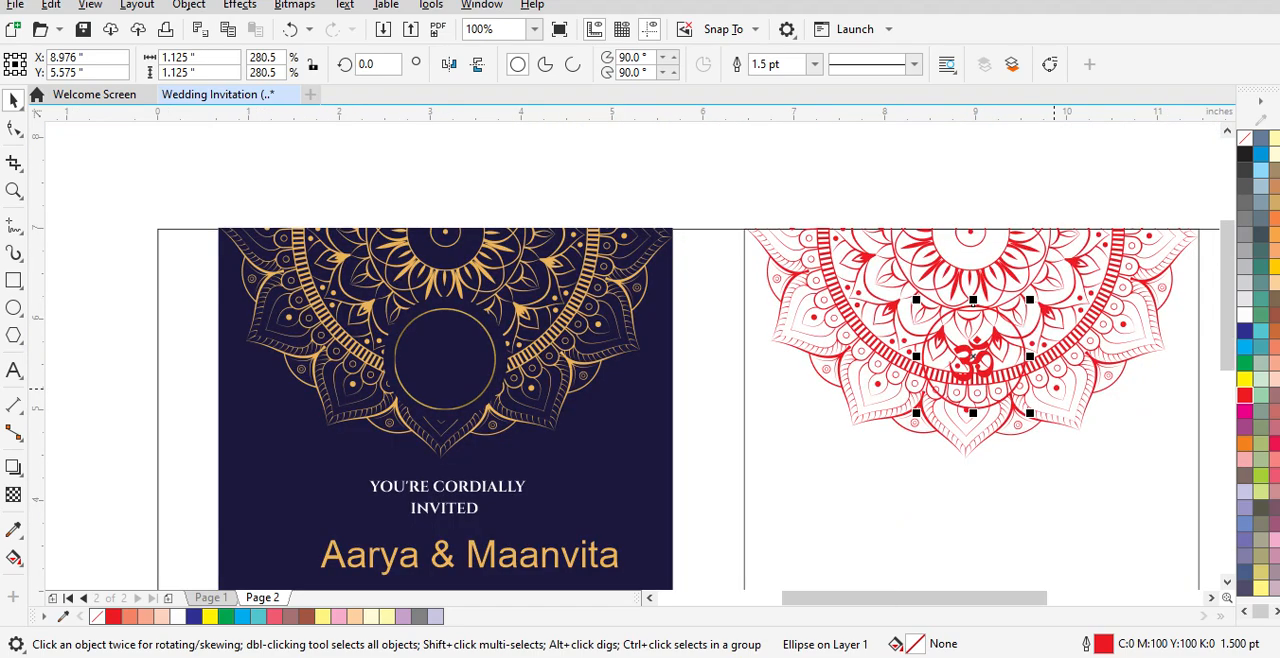
{"action": "left_click", "coordinate": [790, 410]}
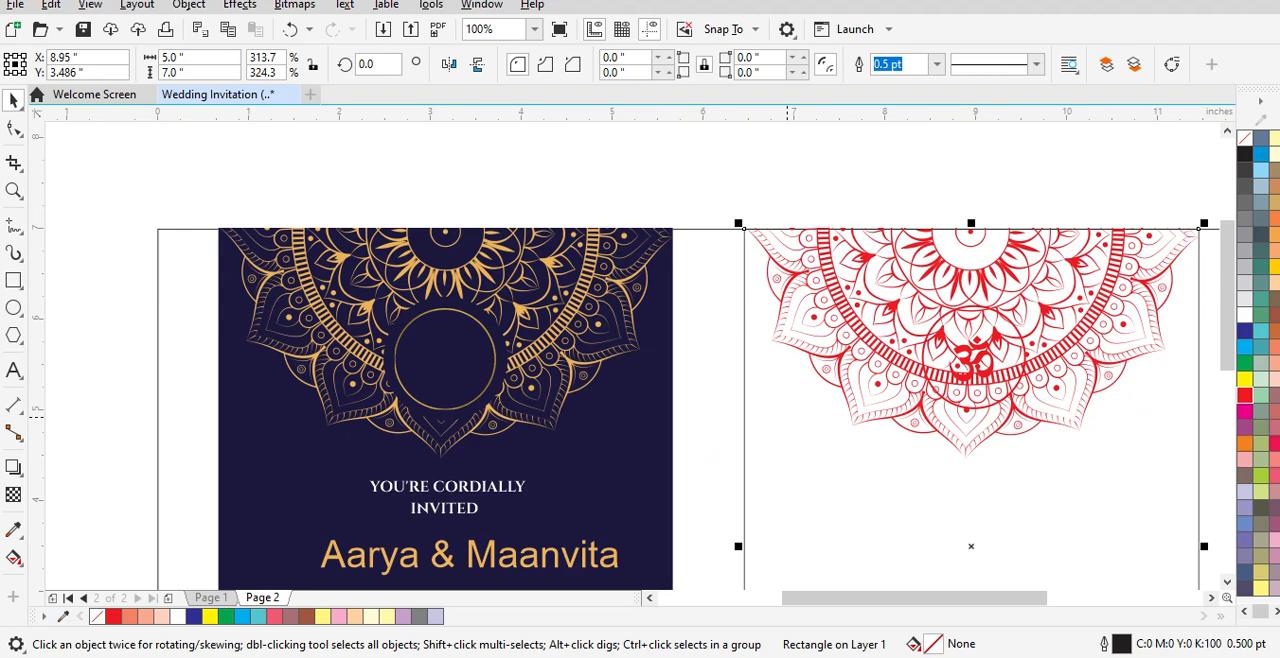
{"action": "left_click", "coordinate": [838, 410]}
{"action": "scroll", "coordinate": [1098, 291], "scroll_direction": "up", "scroll_amount": 1}
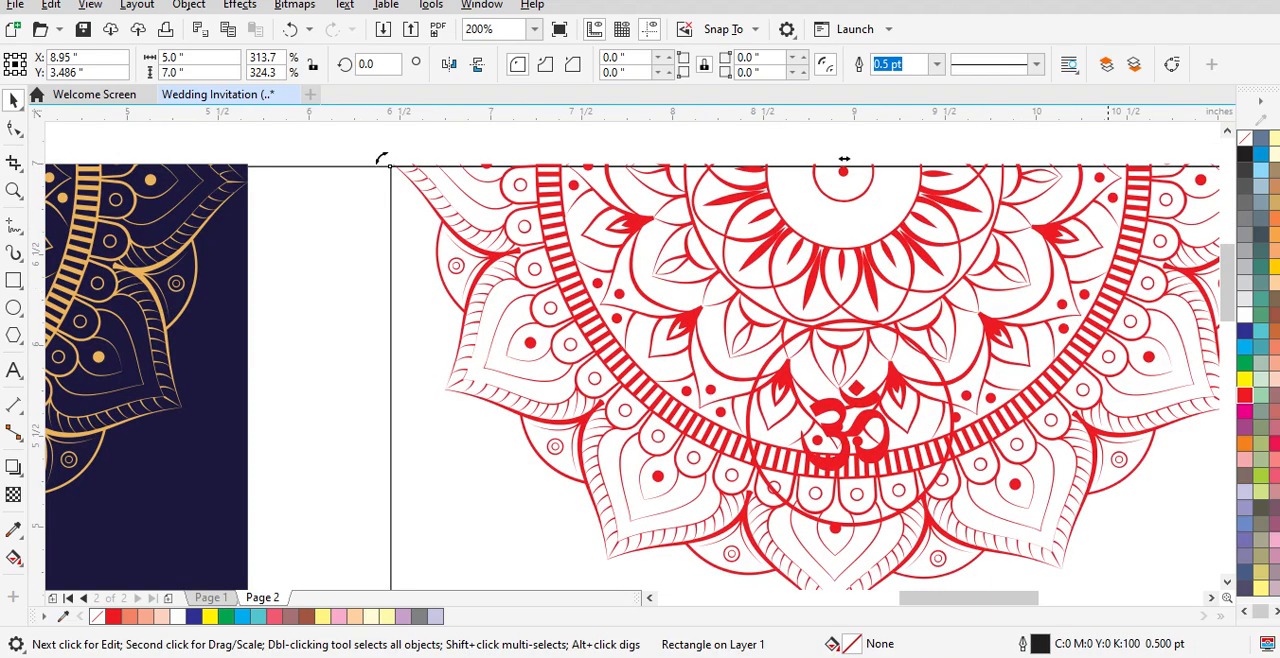
{"action": "key", "text": "Escape"}
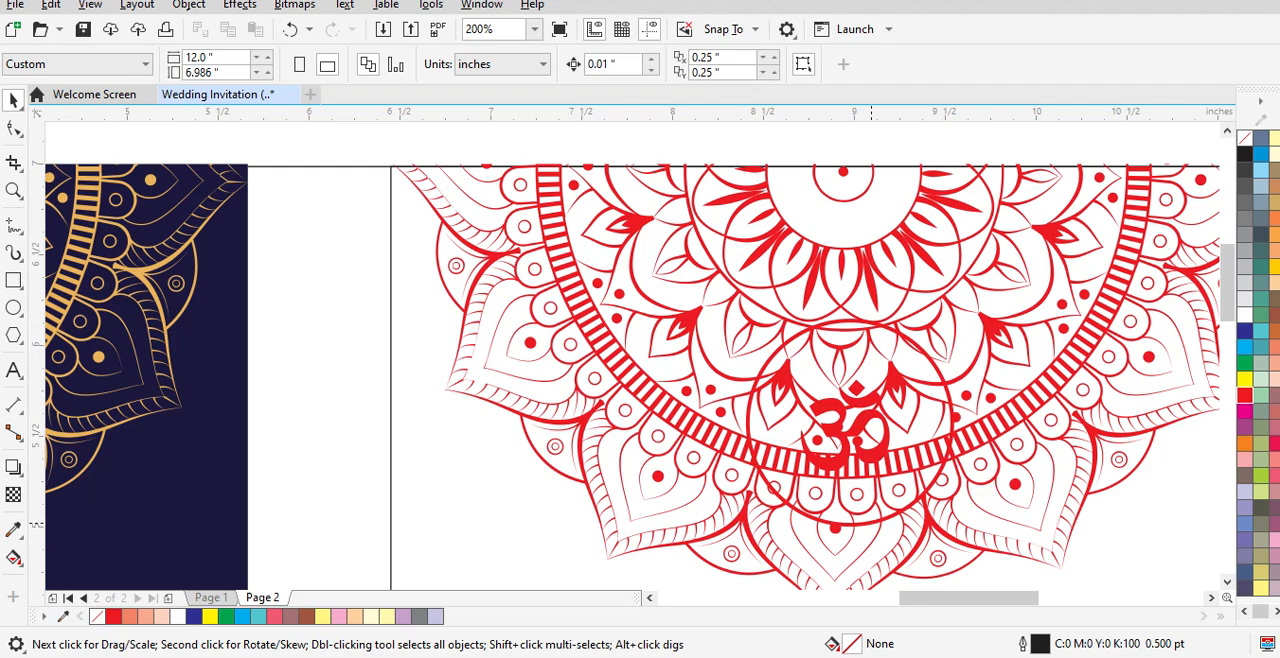
Step: Try a white fill on the red-outlined circle and shift it through the stacking order, then undo these changes
{"action": "left_click", "coordinate": [870, 524]}
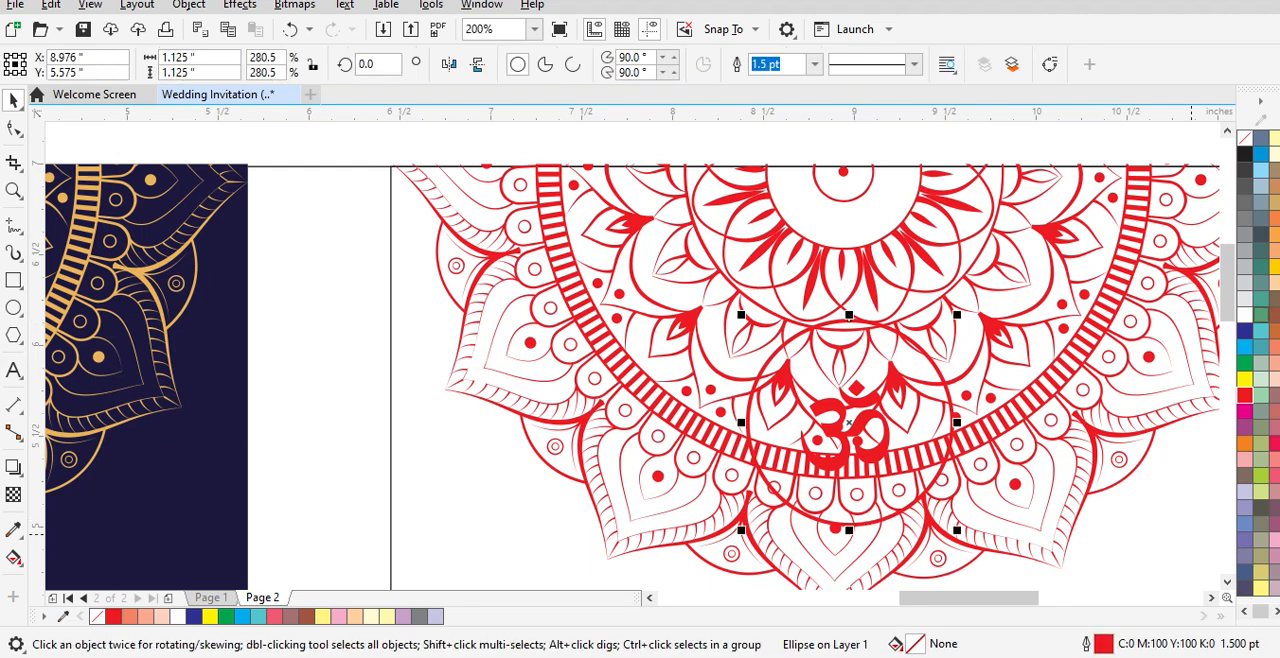
{"action": "left_click", "coordinate": [1245, 315]}
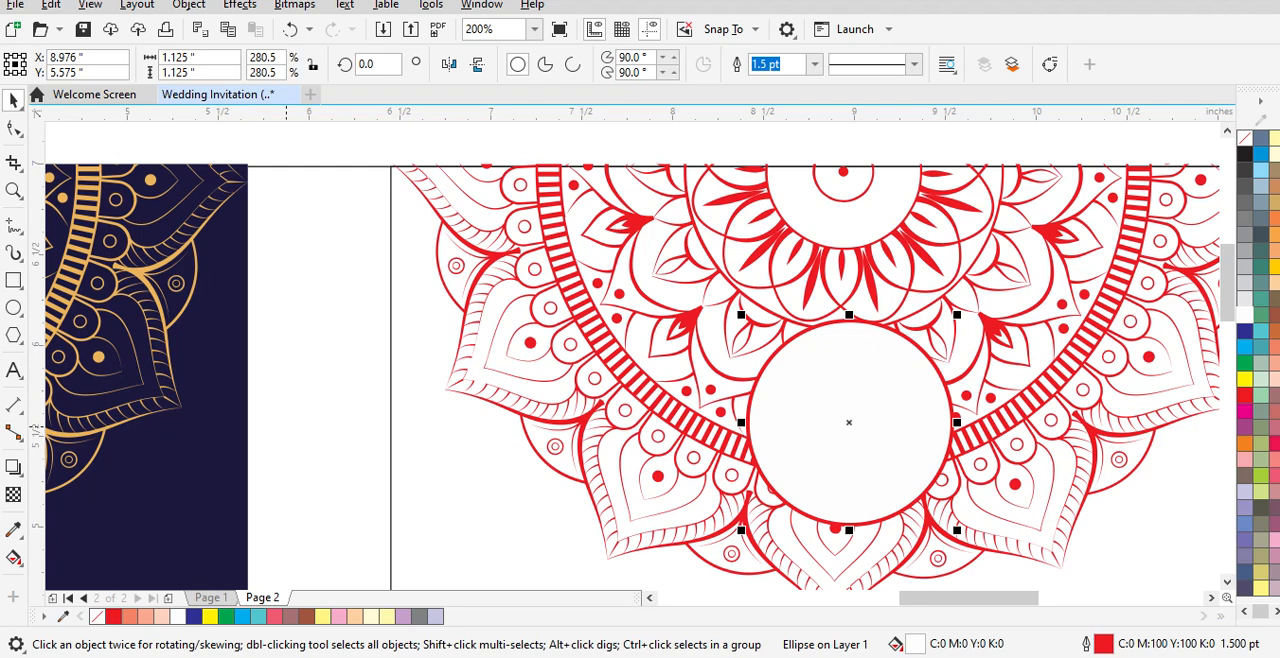
{"action": "key", "text": "ctrl+Page_Down"}
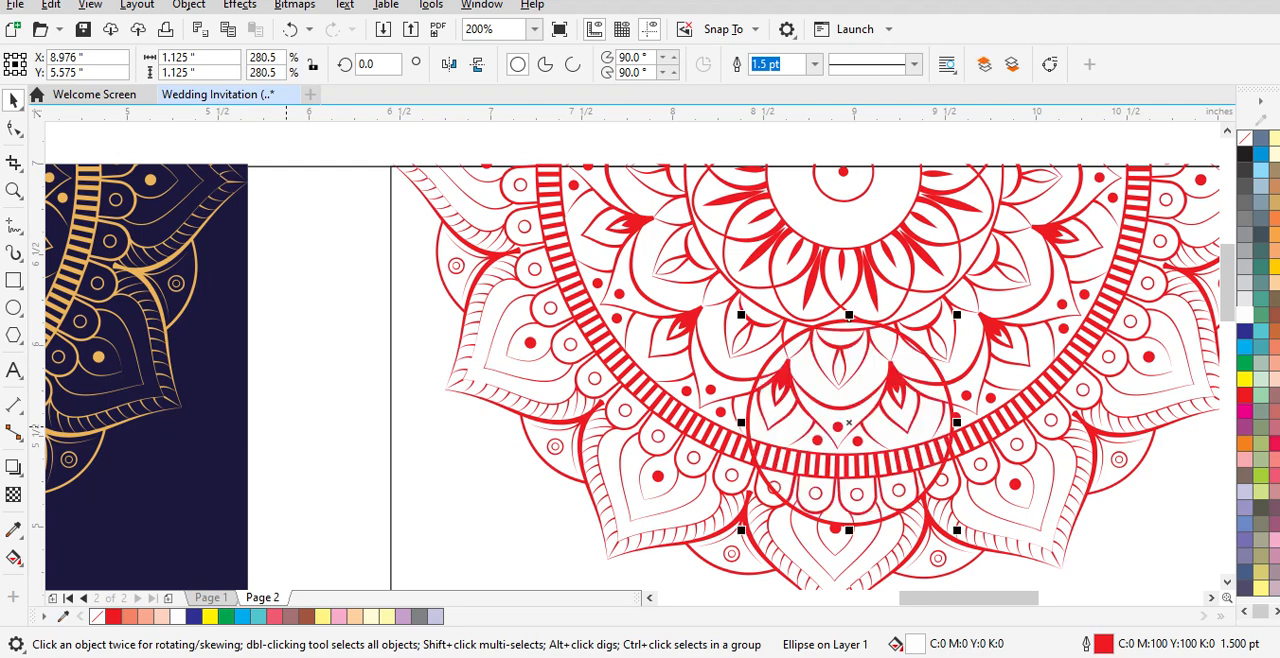
{"action": "key", "text": "ctrl+Page_Up"}
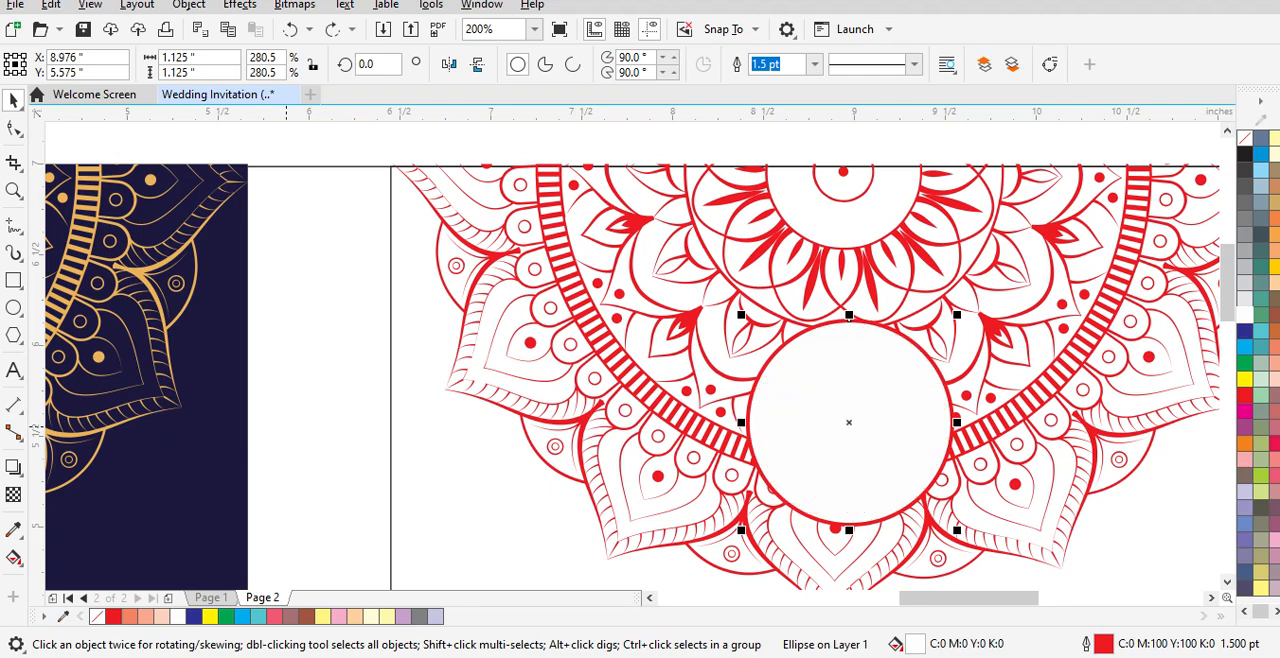
{"action": "key", "text": "ctrl+Page_Down"}
{"action": "key", "text": "ctrl+z"}
{"action": "key", "text": "ctrl+z"}
{"action": "key", "text": "Escape"}
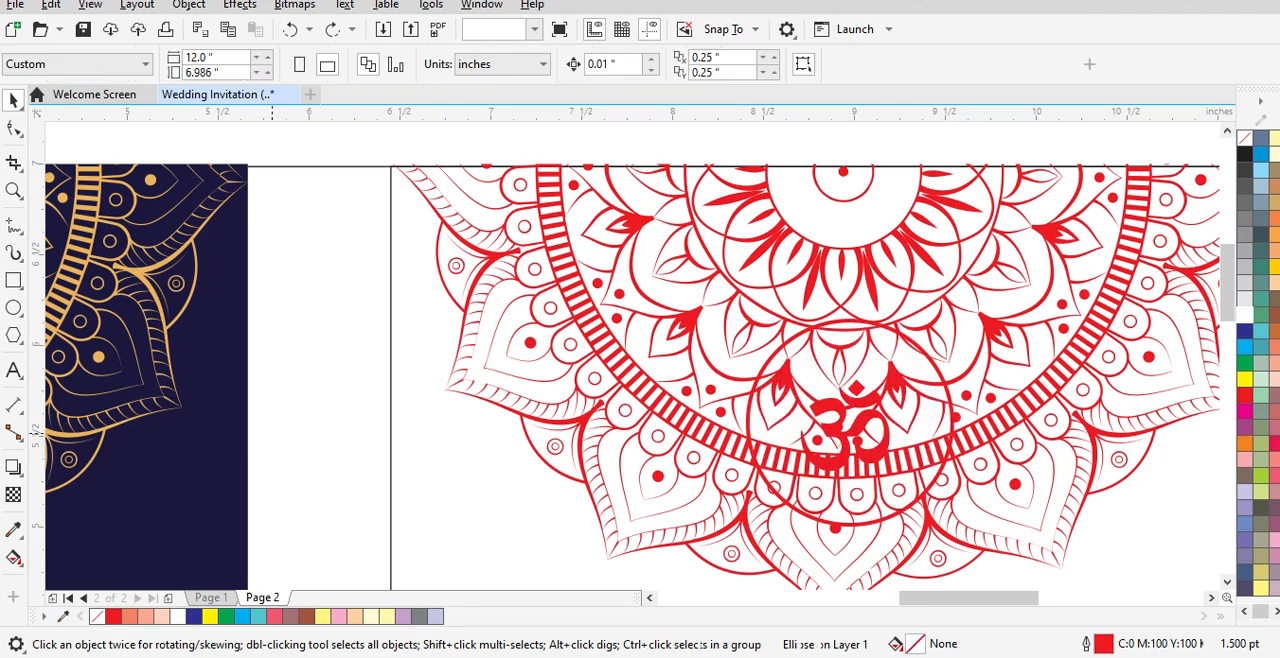
{"action": "left_click", "coordinate": [841, 428]}
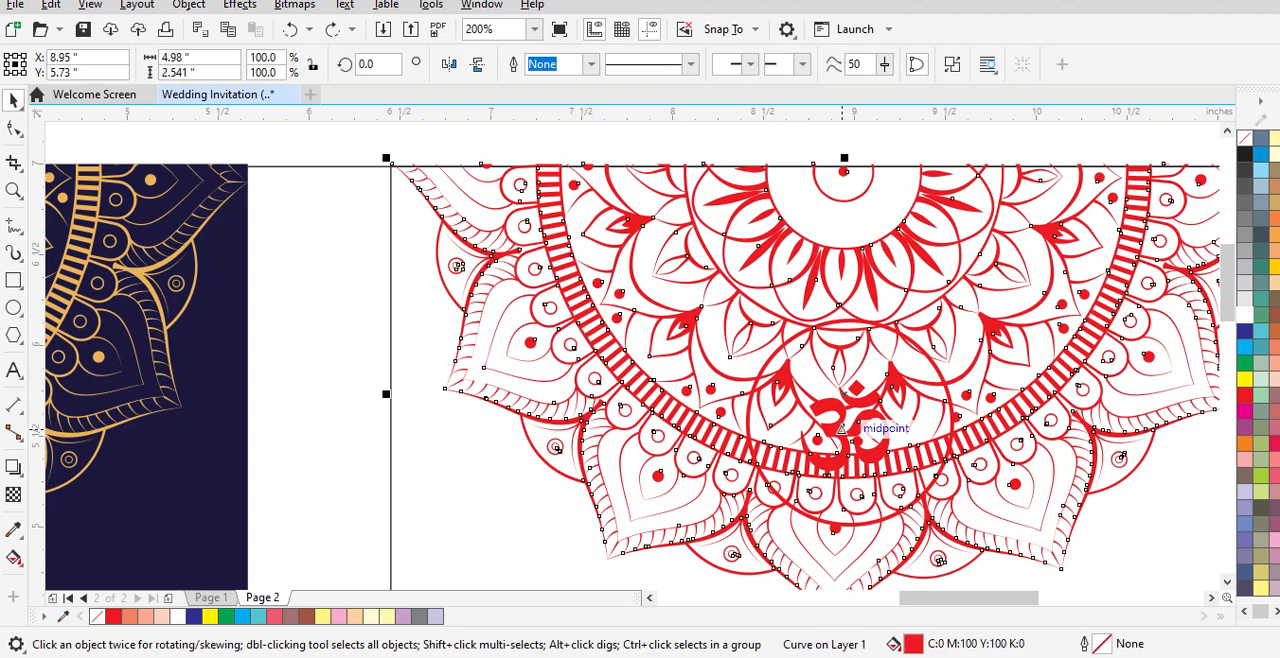
{"action": "scroll", "coordinate": [841, 428], "scroll_direction": "up", "scroll_amount": 2}
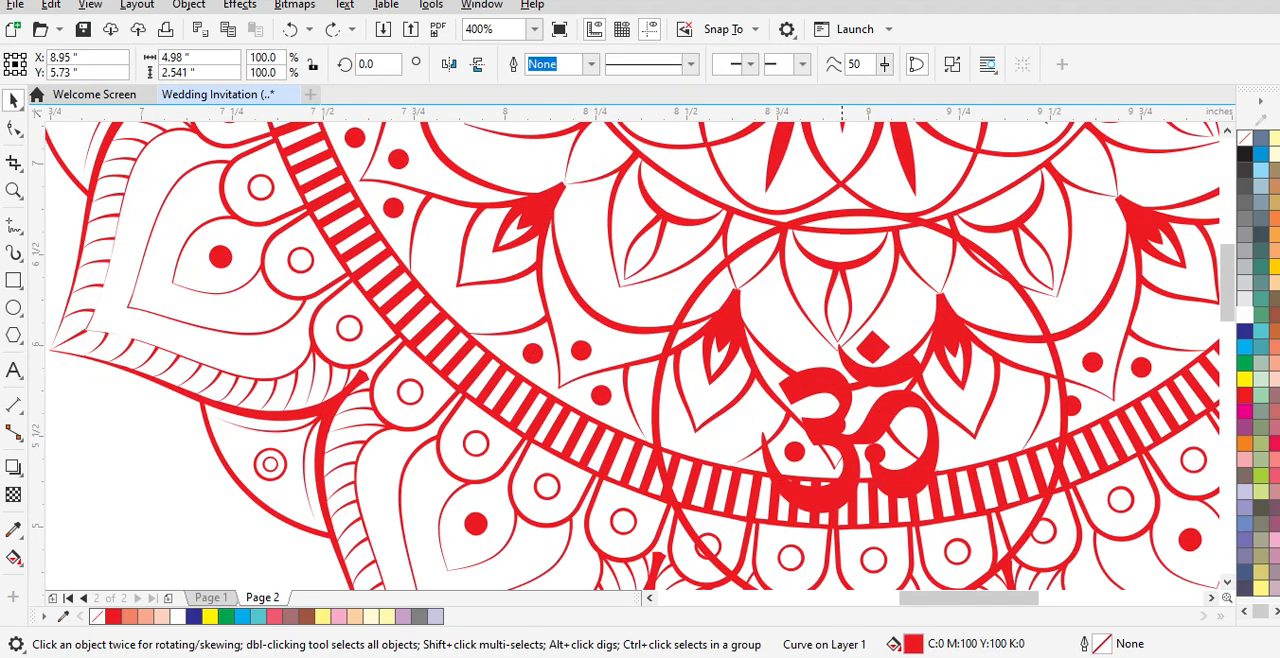
{"action": "scroll", "coordinate": [841, 428], "scroll_direction": "down", "scroll_amount": 2}
{"action": "left_click", "coordinate": [390, 168]}
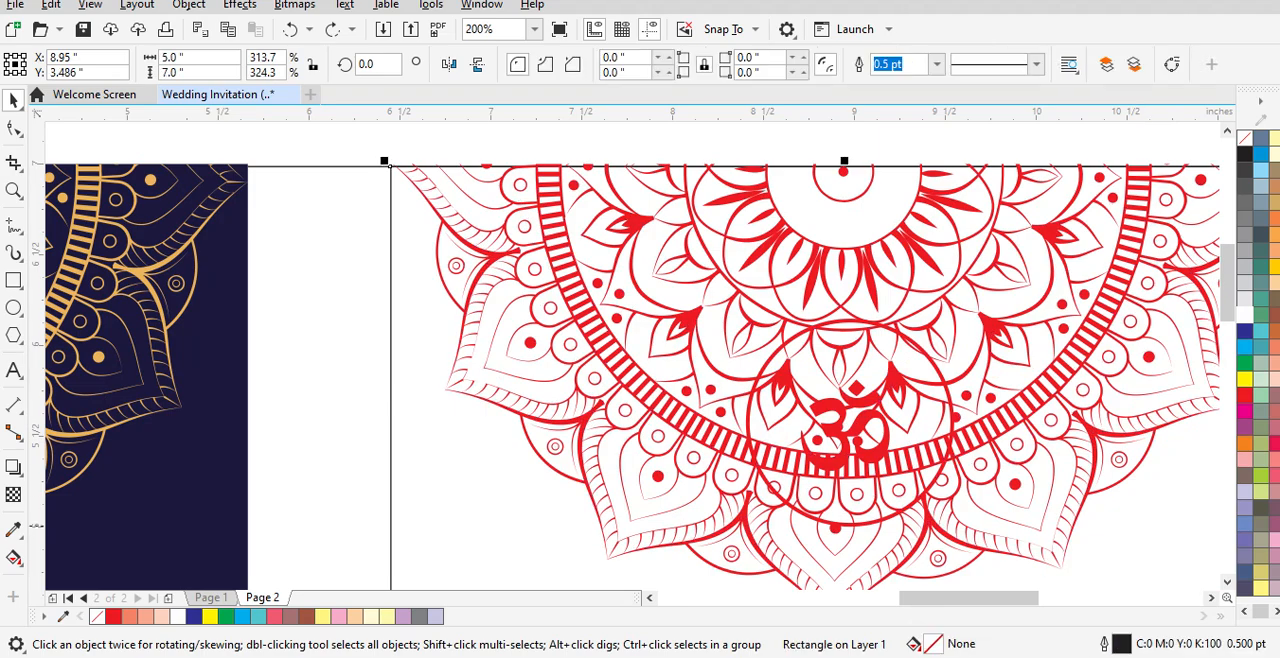
{"action": "left_click", "coordinate": [1145, 428]}
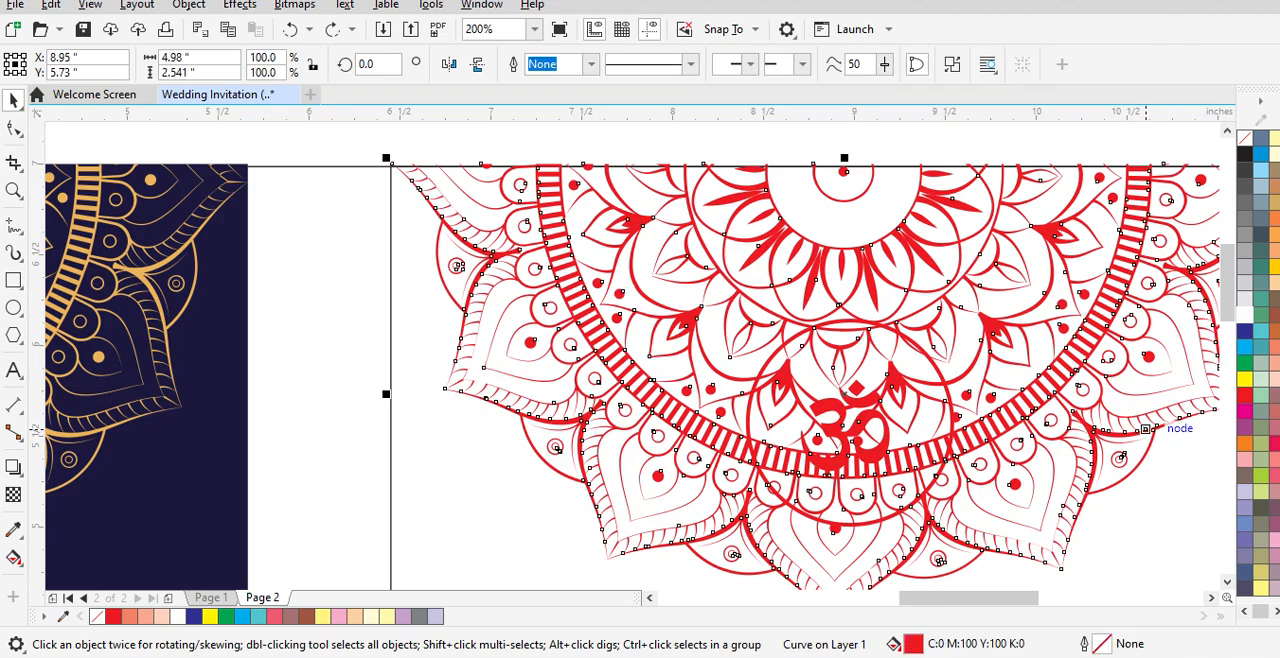
{"action": "key", "text": "ctrl+shift+z"}
{"action": "key", "text": "Escape"}
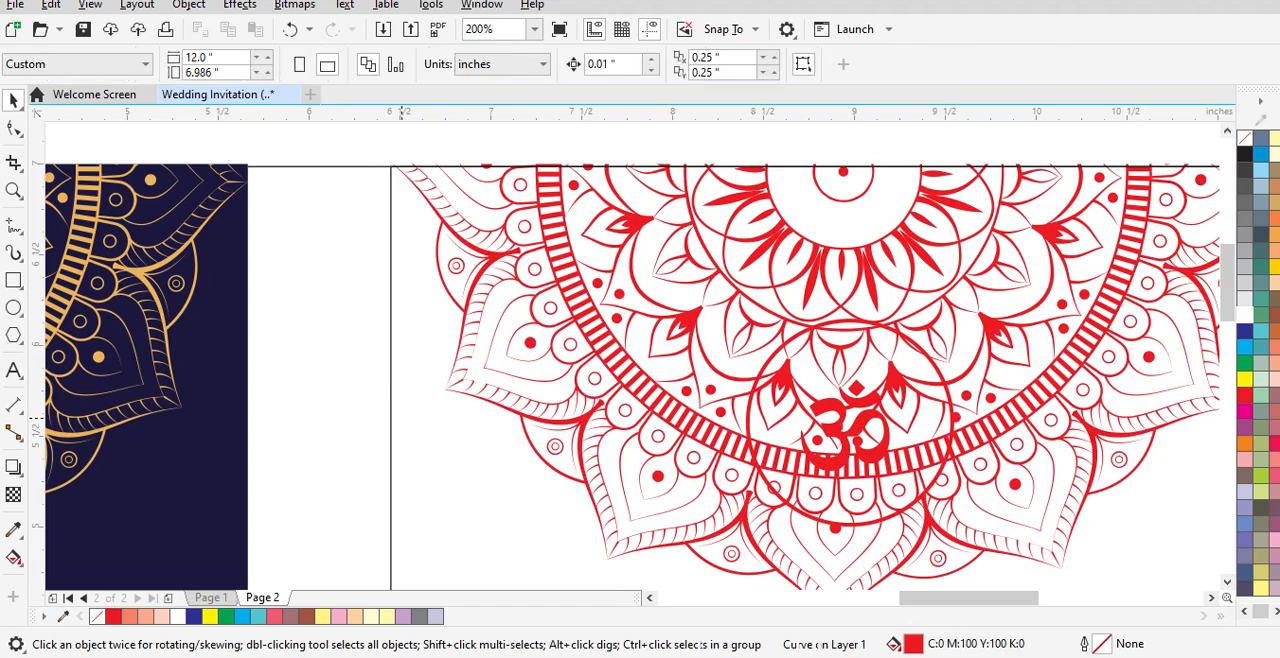
Step: Try moving the red circle slightly sideways around the Om symbol, then undo the move
{"action": "left_click", "coordinate": [860, 422]}
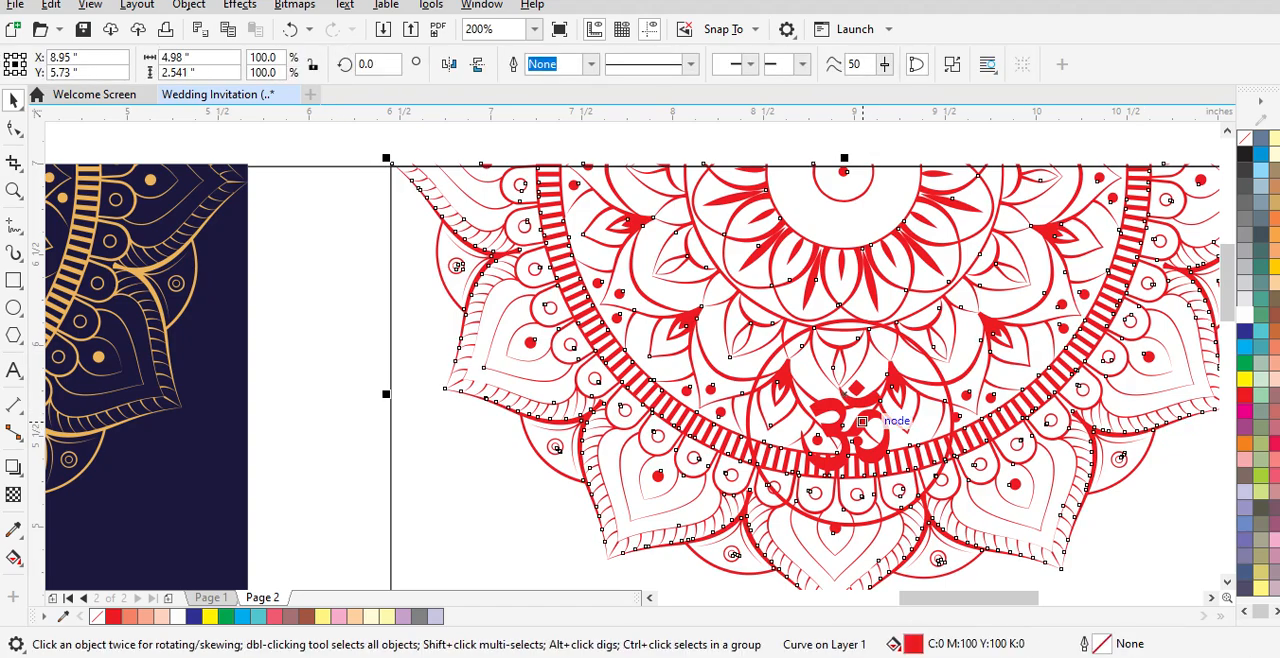
{"action": "scroll", "coordinate": [838, 422], "scroll_direction": "up", "scroll_amount": 2}
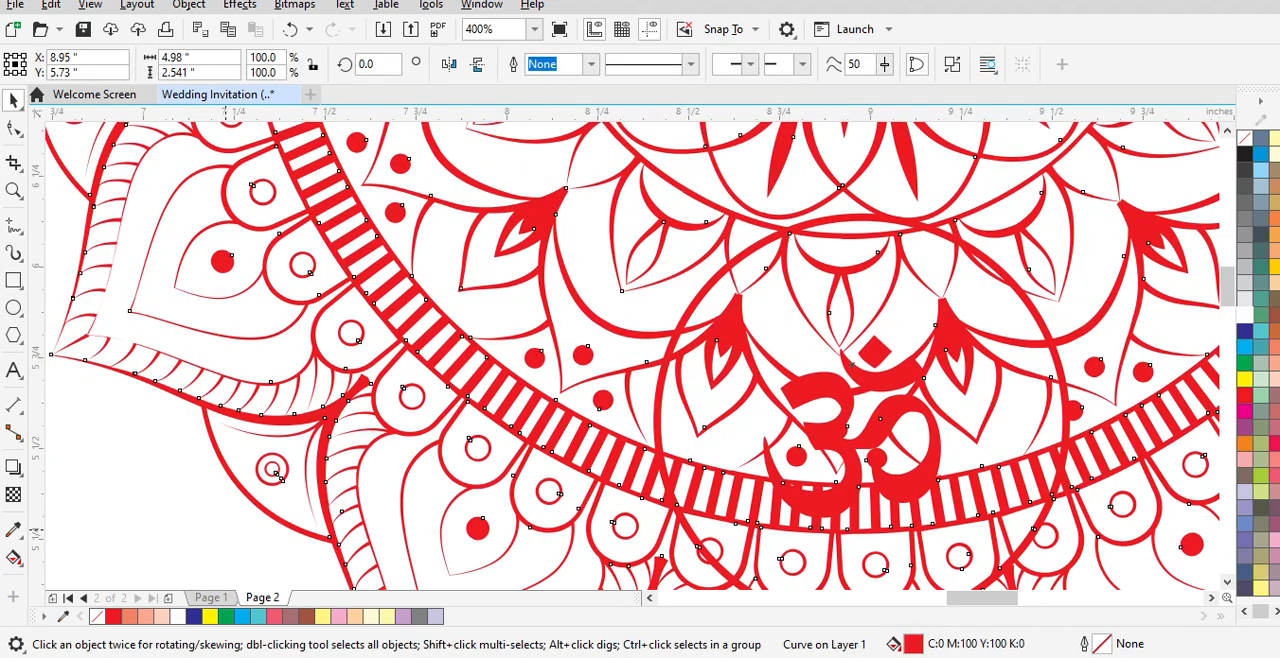
{"action": "left_click", "coordinate": [231, 528]}
{"action": "left_click", "coordinate": [838, 388]}
{"action": "left_click", "coordinate": [168, 490]}
{"action": "left_click_drag", "start_coordinate": [838, 385], "coordinate": [854, 387]}
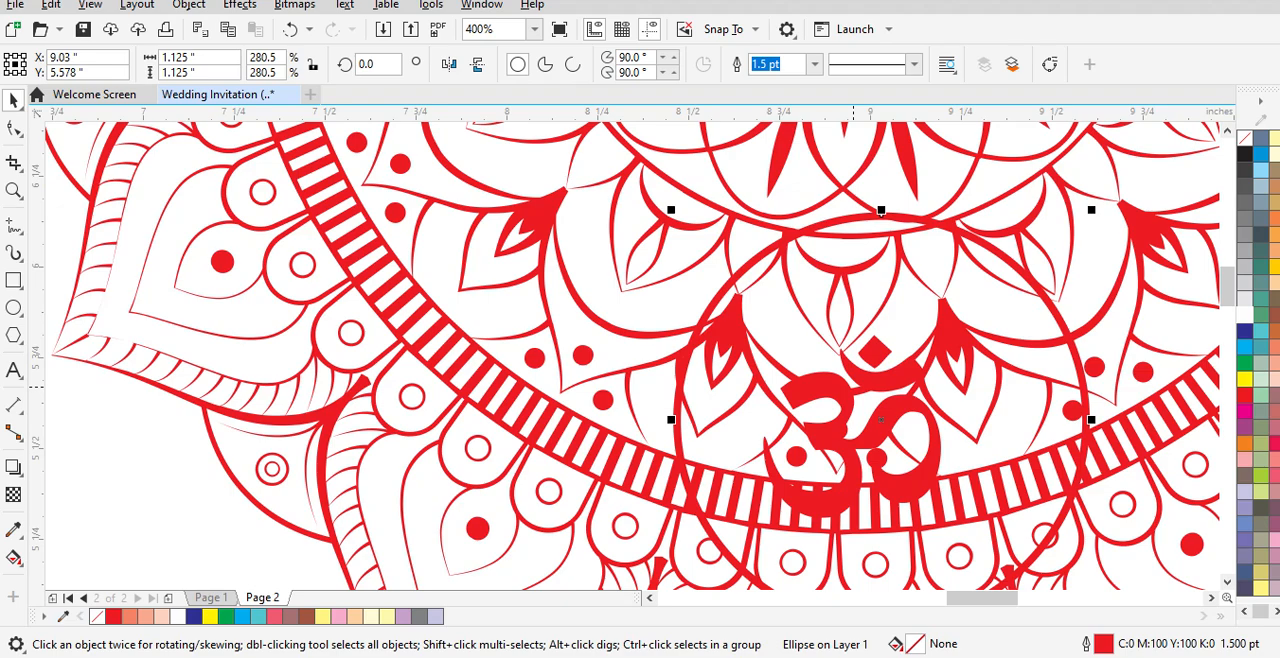
{"action": "key", "text": "ctrl+z"}
Step: Align the red circle with the vertical centreline of the 5 × 7 inch card rectangle and clear the selection
{"action": "left_click", "coordinate": [151, 480], "text": "shift"}
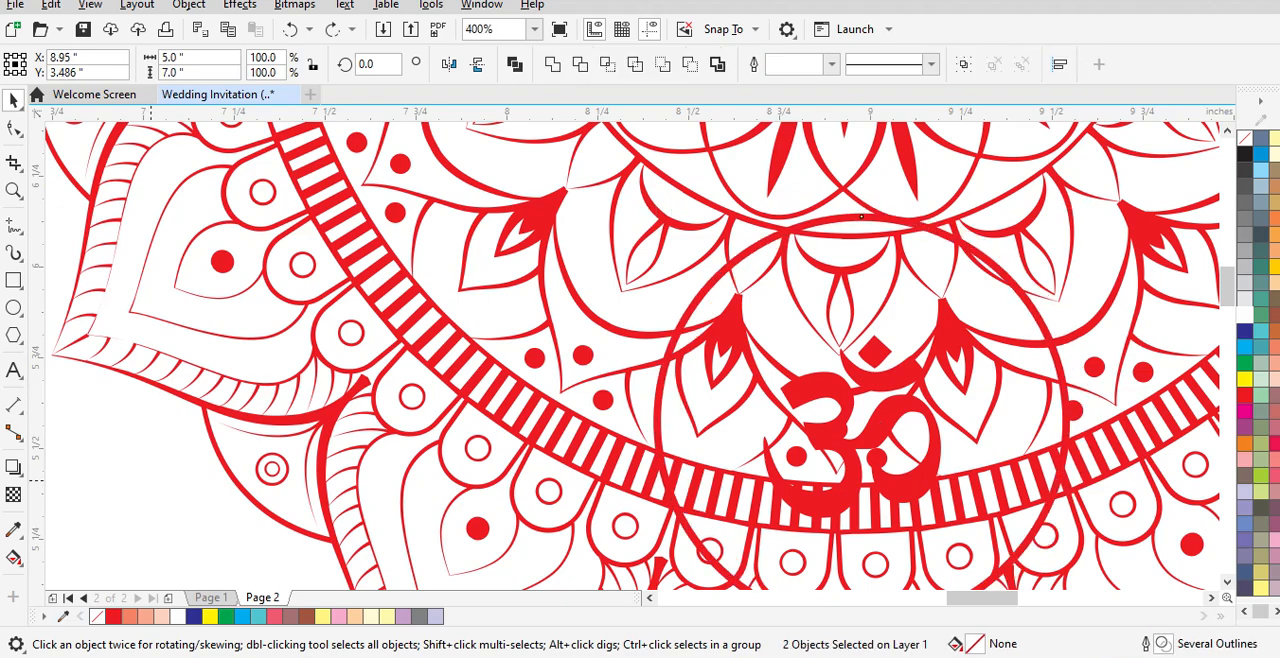
{"action": "key", "text": "c"}
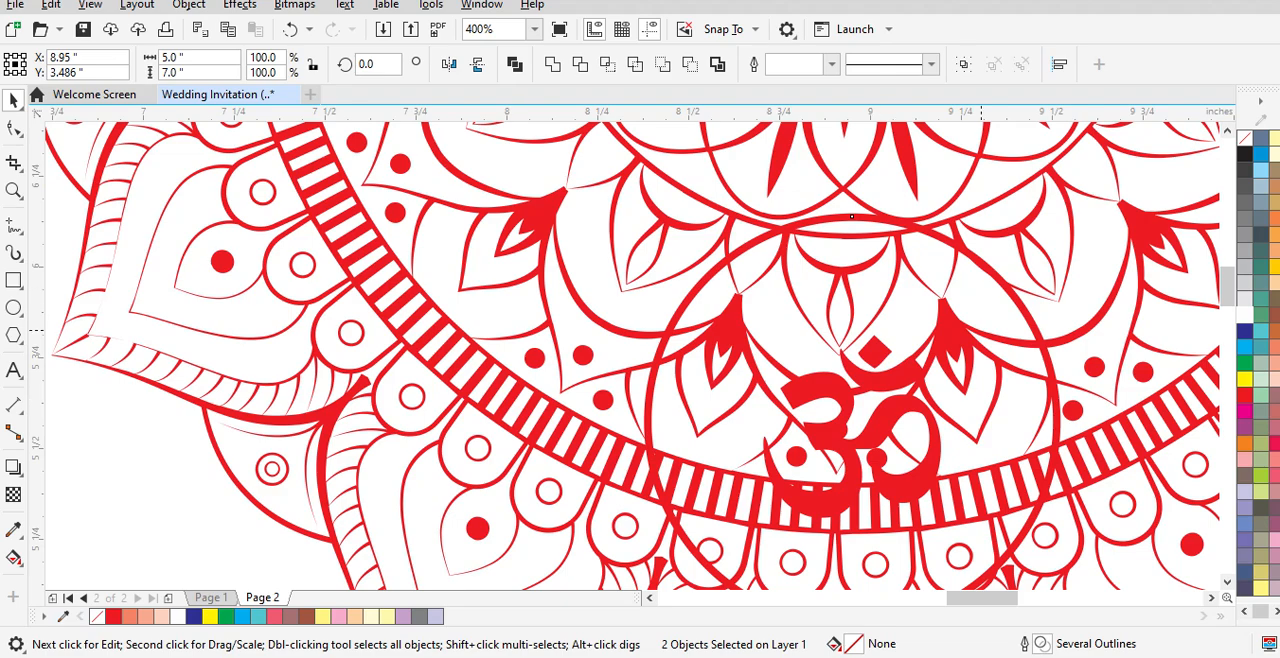
{"action": "scroll", "coordinate": [918, 400], "scroll_direction": "down", "scroll_amount": 1}
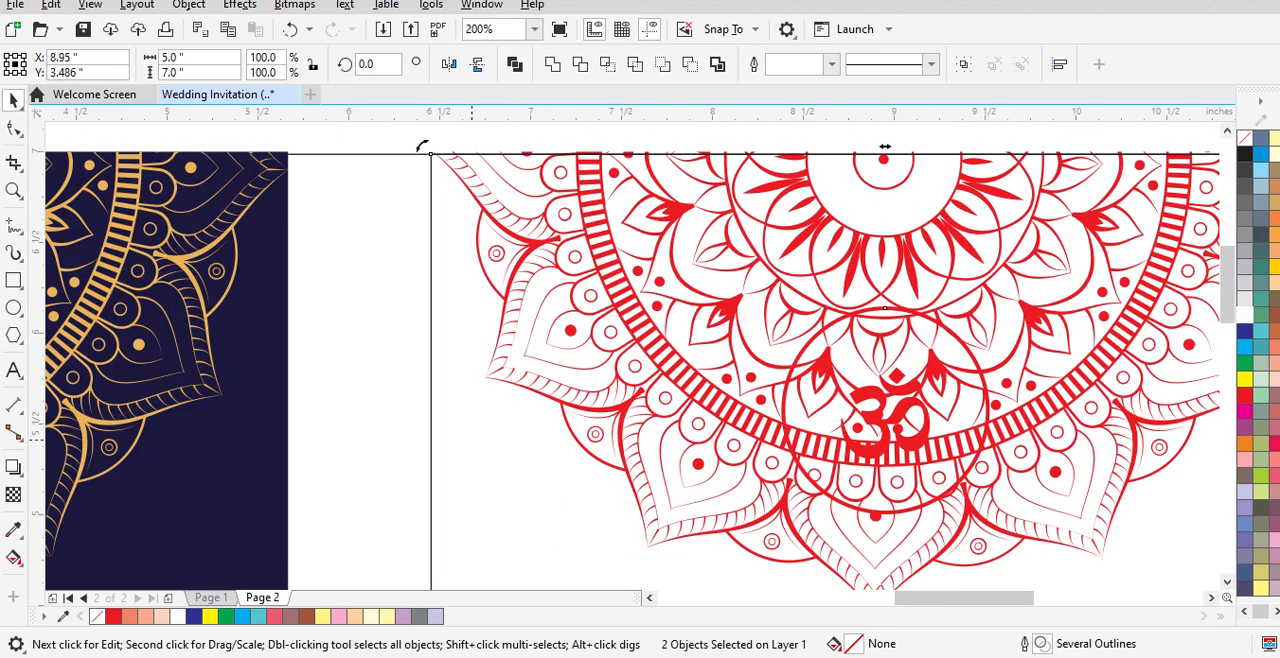
{"action": "key", "text": "Escape"}
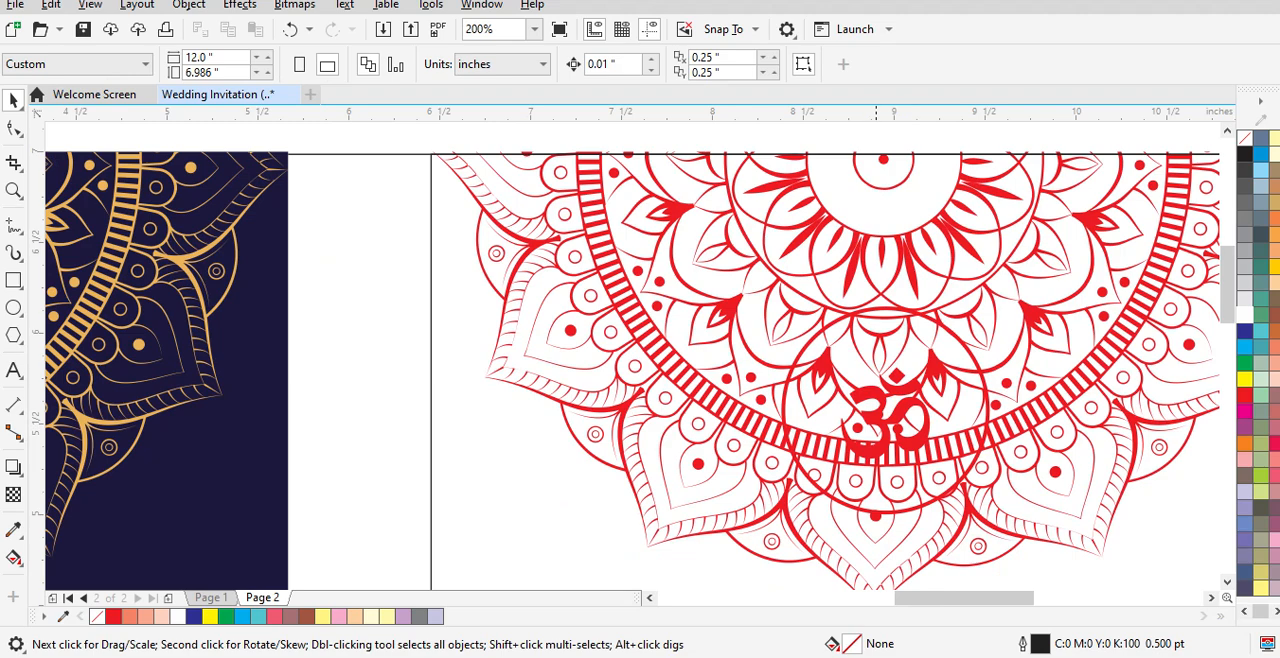
Step: Try moving the centred red circle away from the Om symbol, then undo the move
{"action": "left_click", "coordinate": [876, 410]}
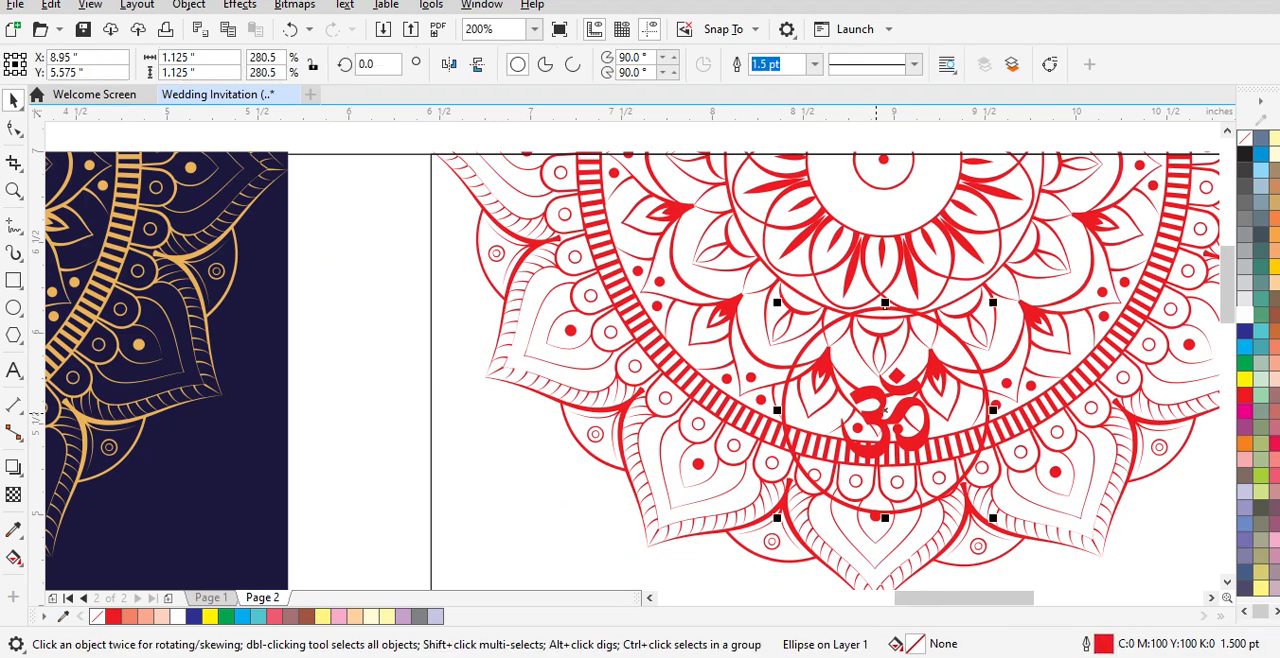
{"action": "left_click_drag", "start_coordinate": [876, 410], "coordinate": [936, 406]}
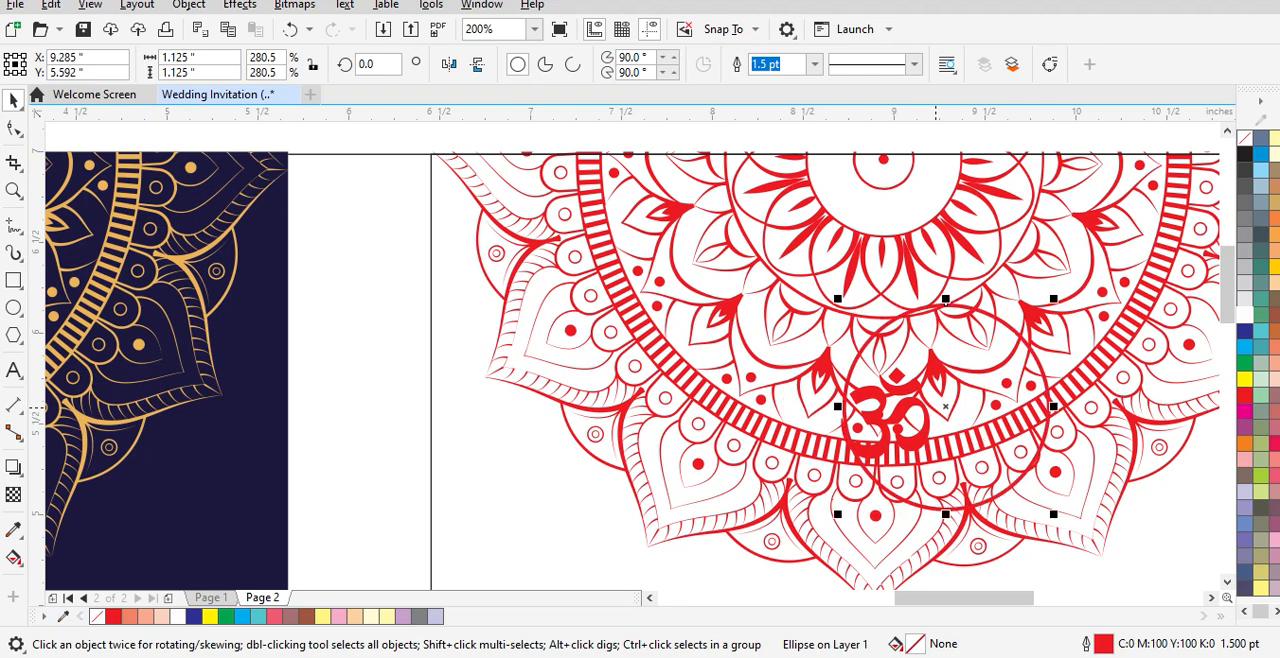
{"action": "key", "text": "ctrl+z"}
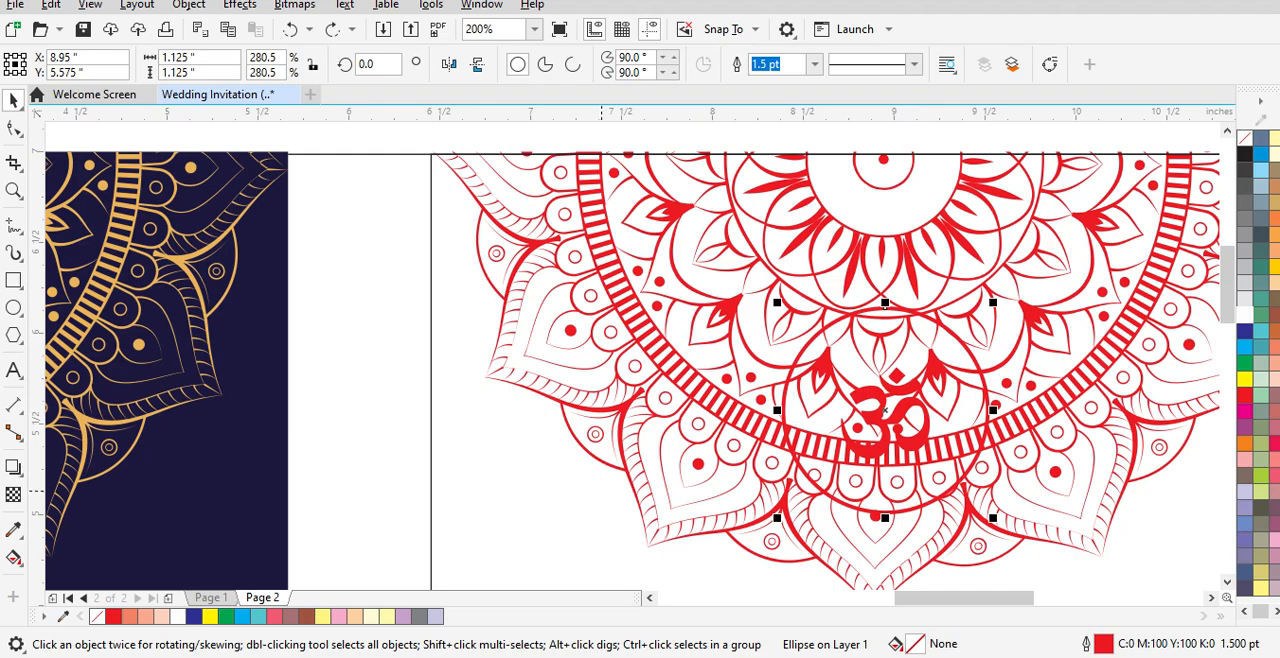
{"action": "left_click", "coordinate": [917, 440]}
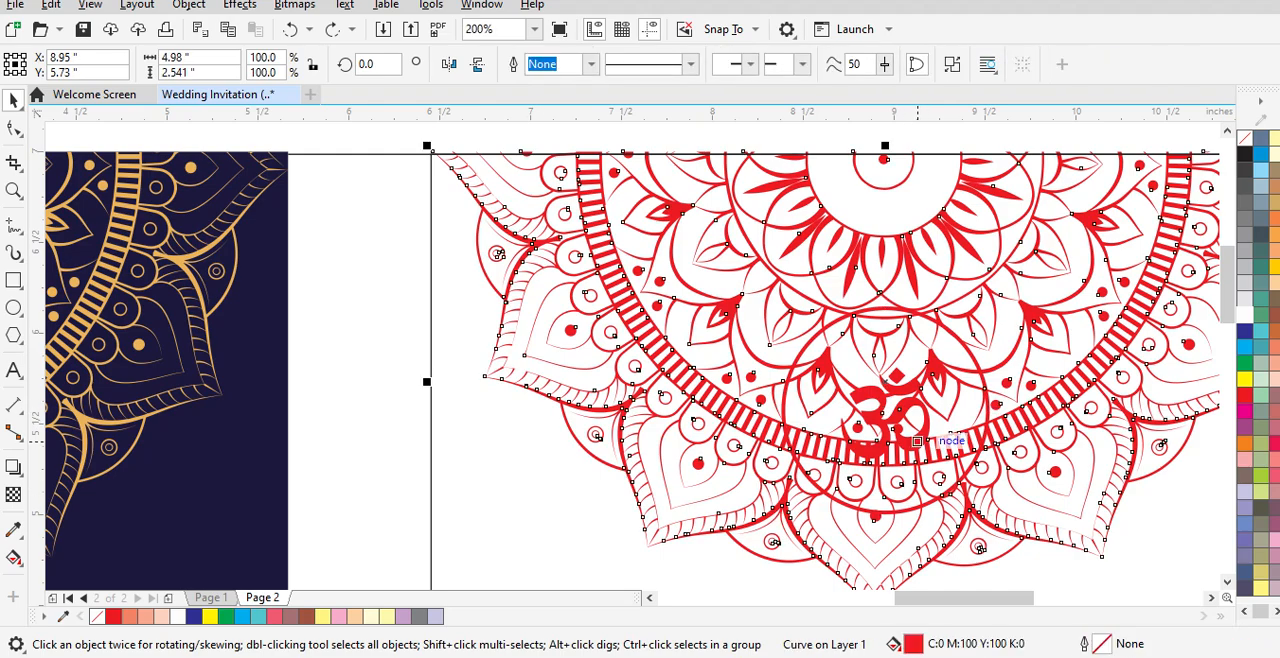
{"action": "left_click", "coordinate": [505, 488]}
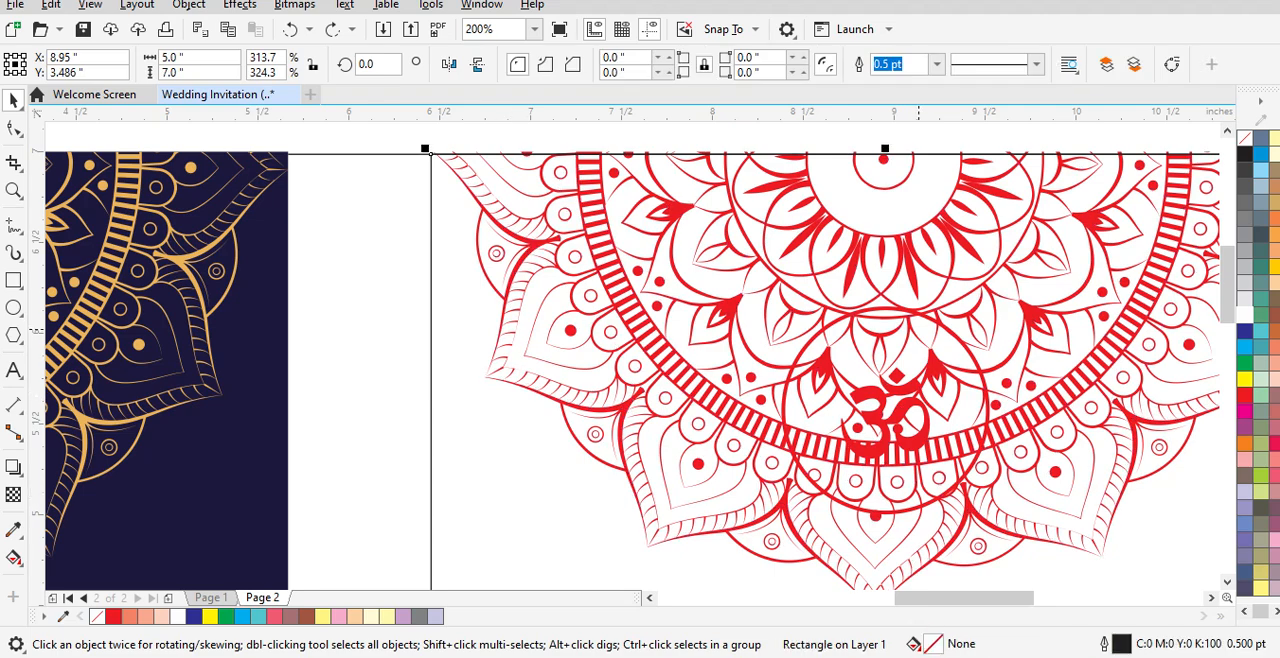
Step: Fill the red-outlined circle around the Om symbol with white and clear the selection
{"action": "left_click", "coordinate": [887, 304]}
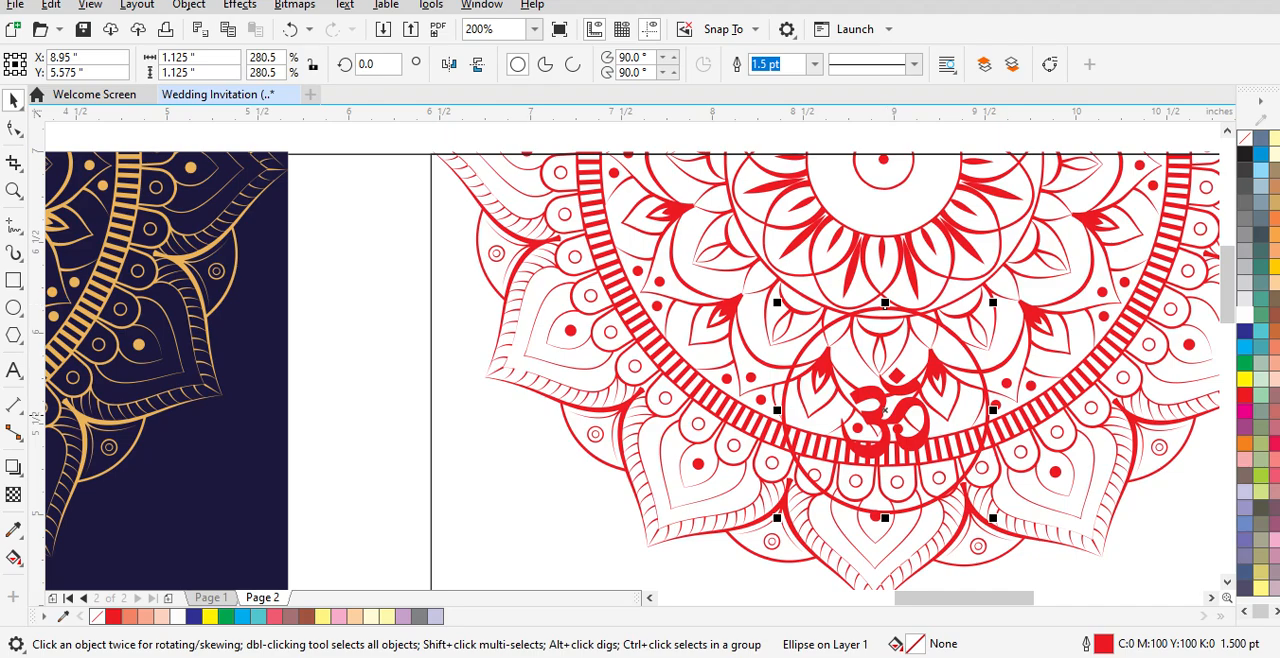
{"action": "key", "text": "Escape"}
{"action": "left_click", "coordinate": [877, 405]}
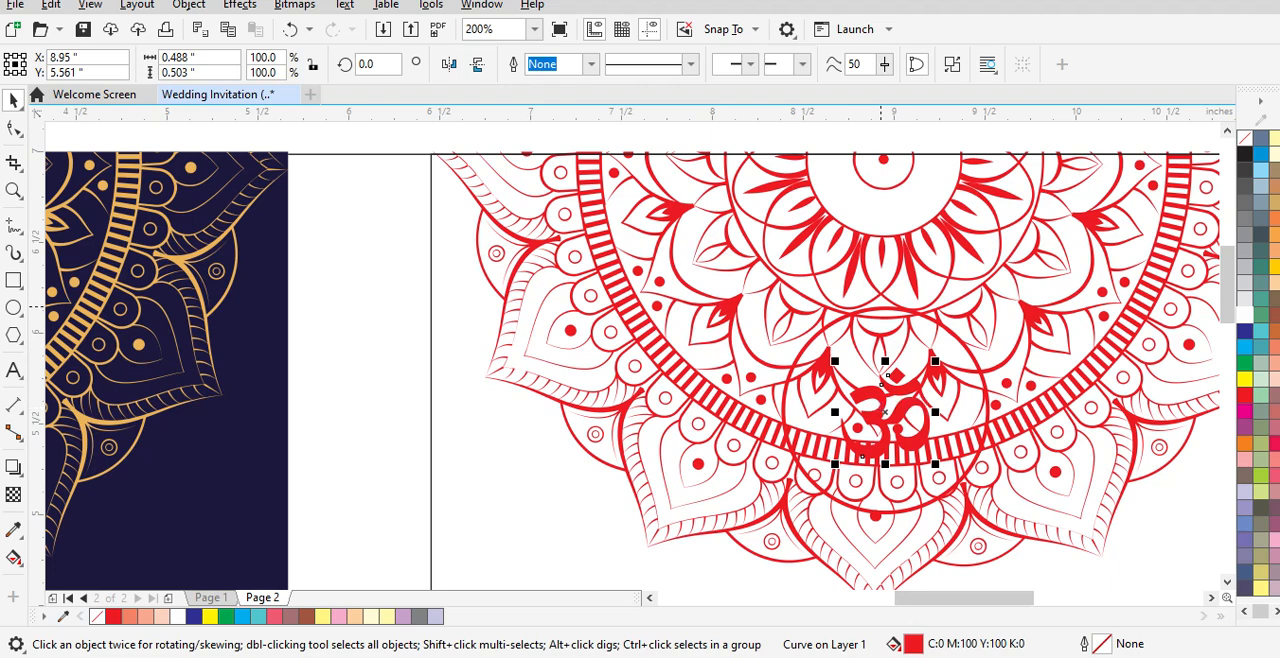
{"action": "left_click", "coordinate": [885, 303]}
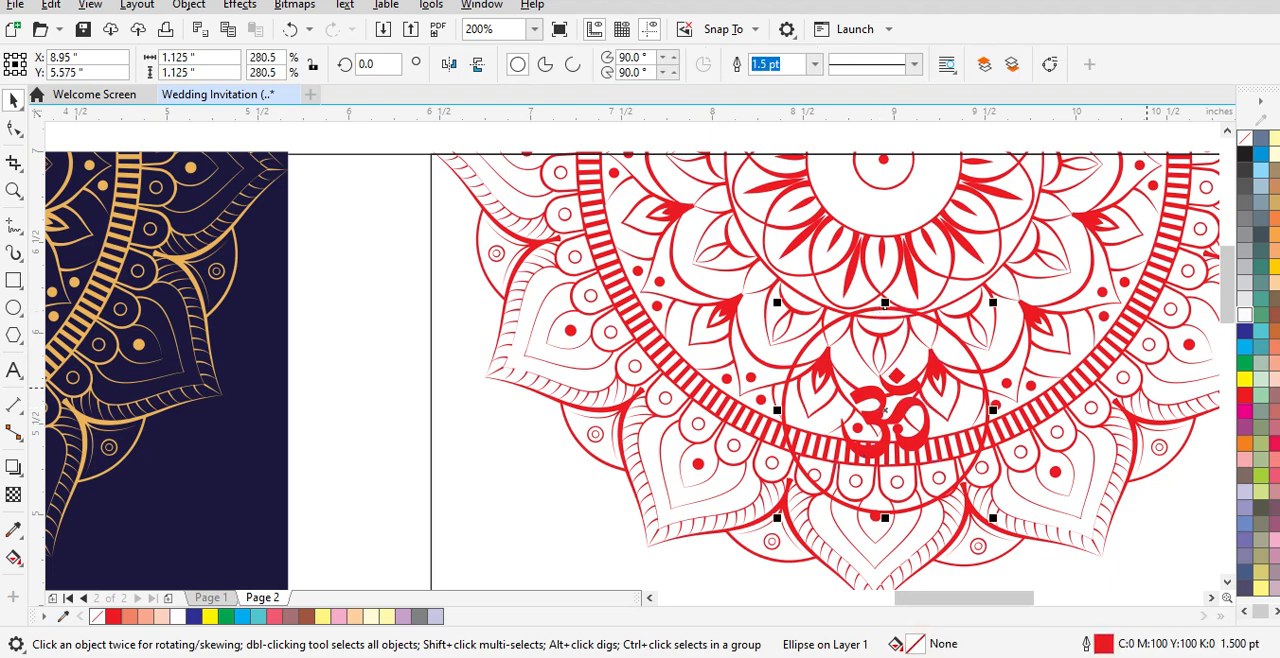
{"action": "left_click", "coordinate": [1245, 314]}
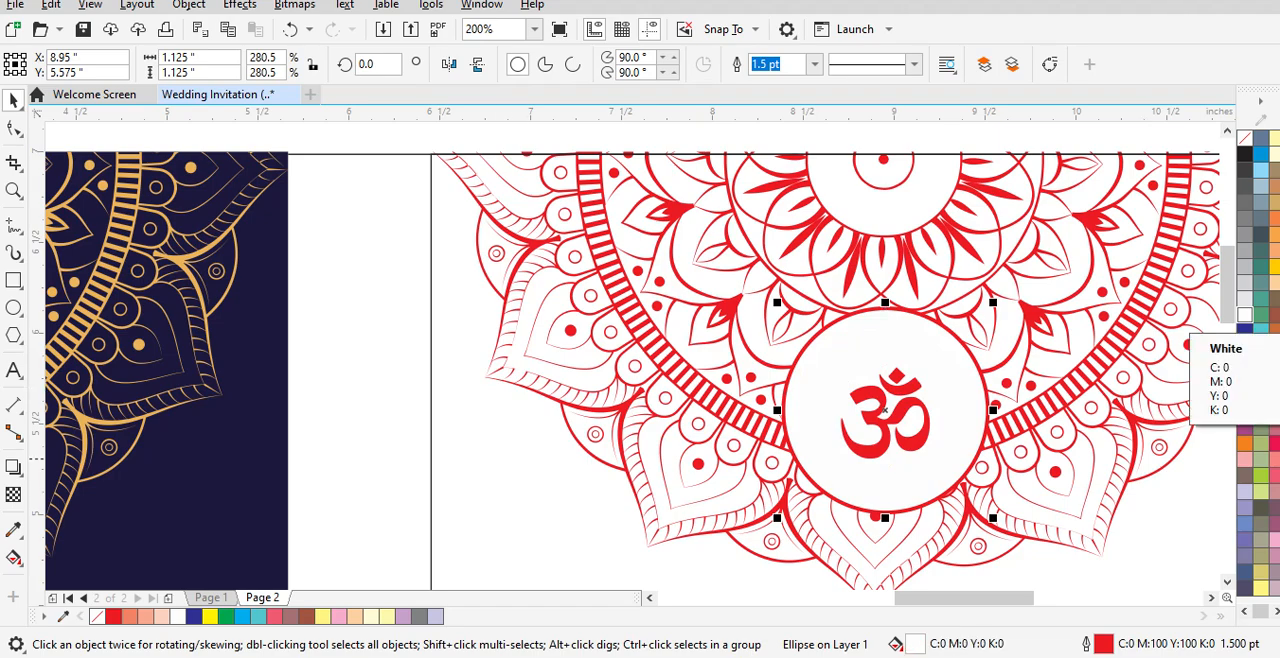
{"action": "key", "text": "Escape"}
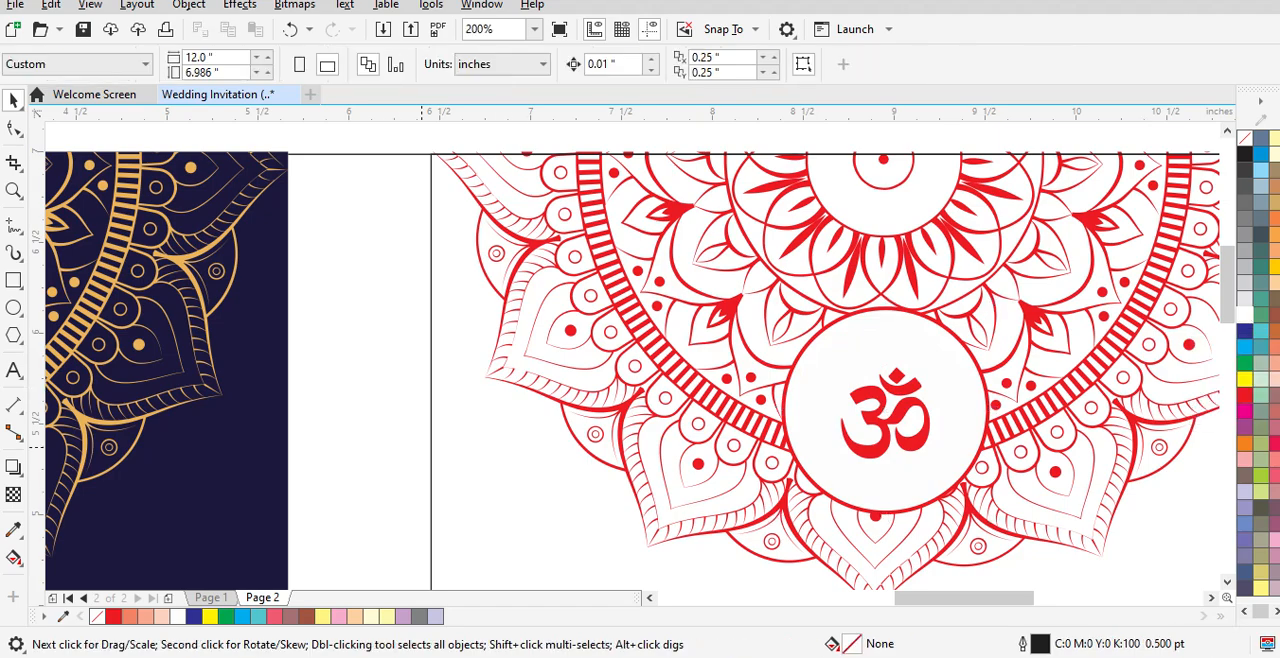
Step: Copy the red Om symbol into the navy card's mandala circle and centre it horizontally on the card
{"action": "key", "text": "shift+F4"}
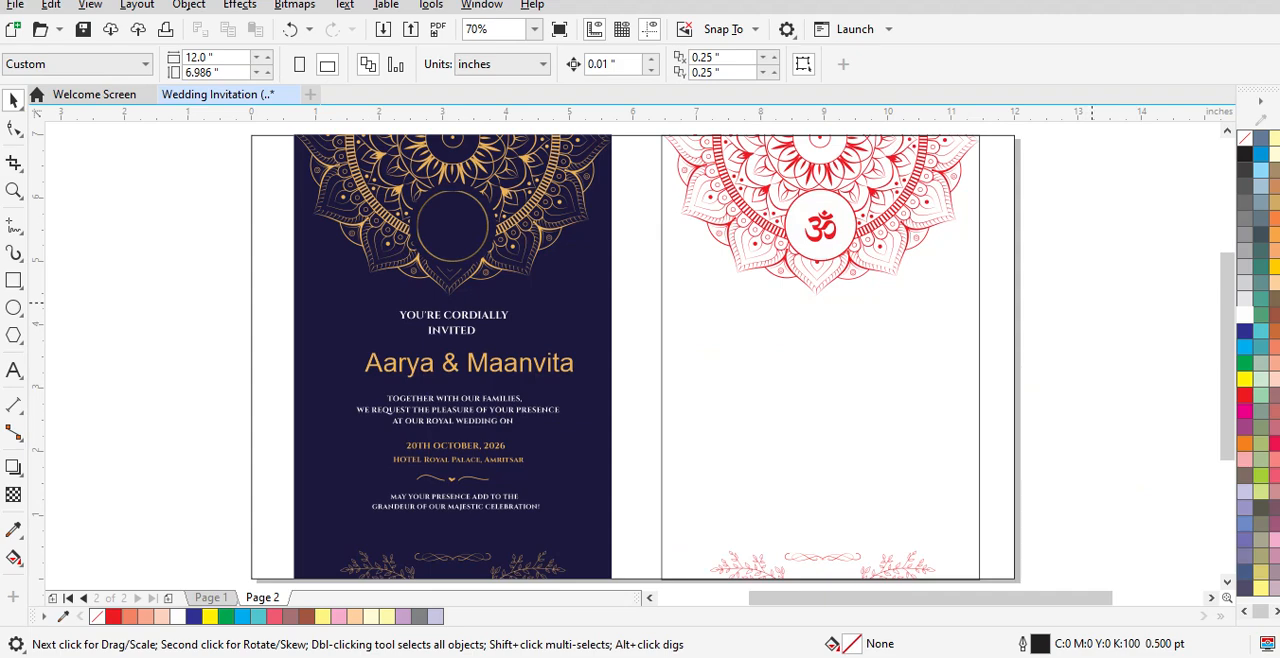
{"action": "left_click_drag", "start_coordinate": [1227, 358], "coordinate": [1227, 337]}
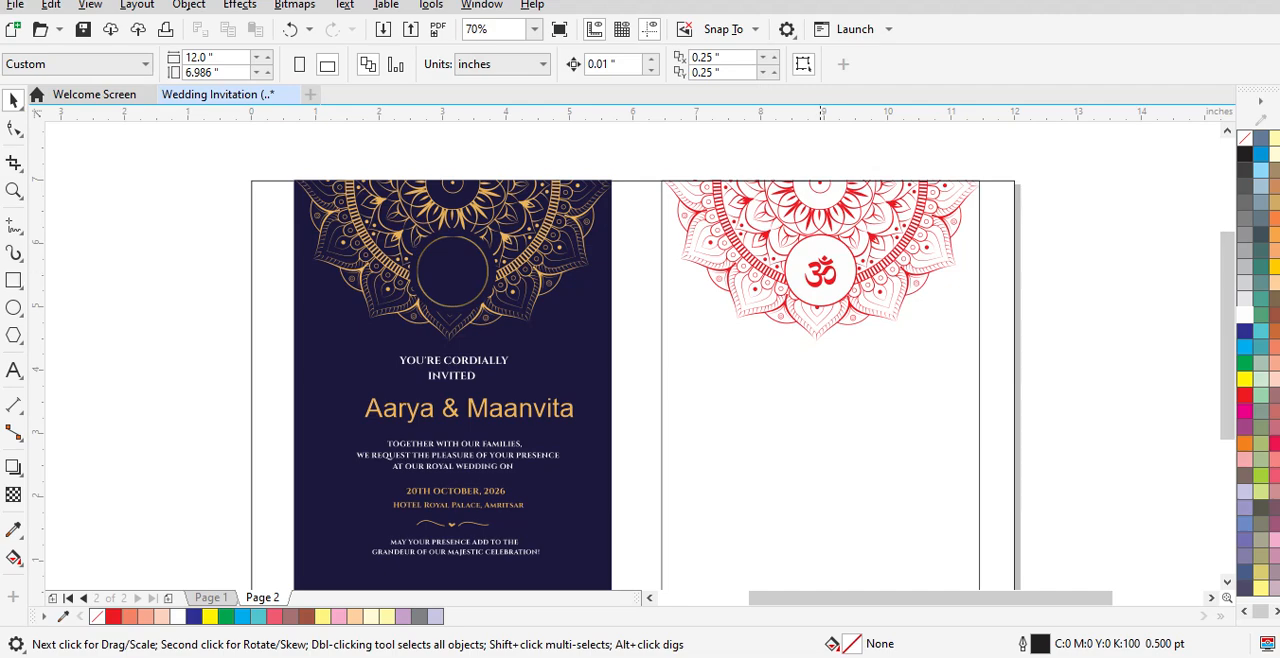
{"action": "left_click", "coordinate": [821, 259]}
{"action": "left_click_drag", "start_coordinate": [821, 260], "coordinate": [449, 266]}
{"action": "left_click", "coordinate": [568, 325], "text": "shift"}
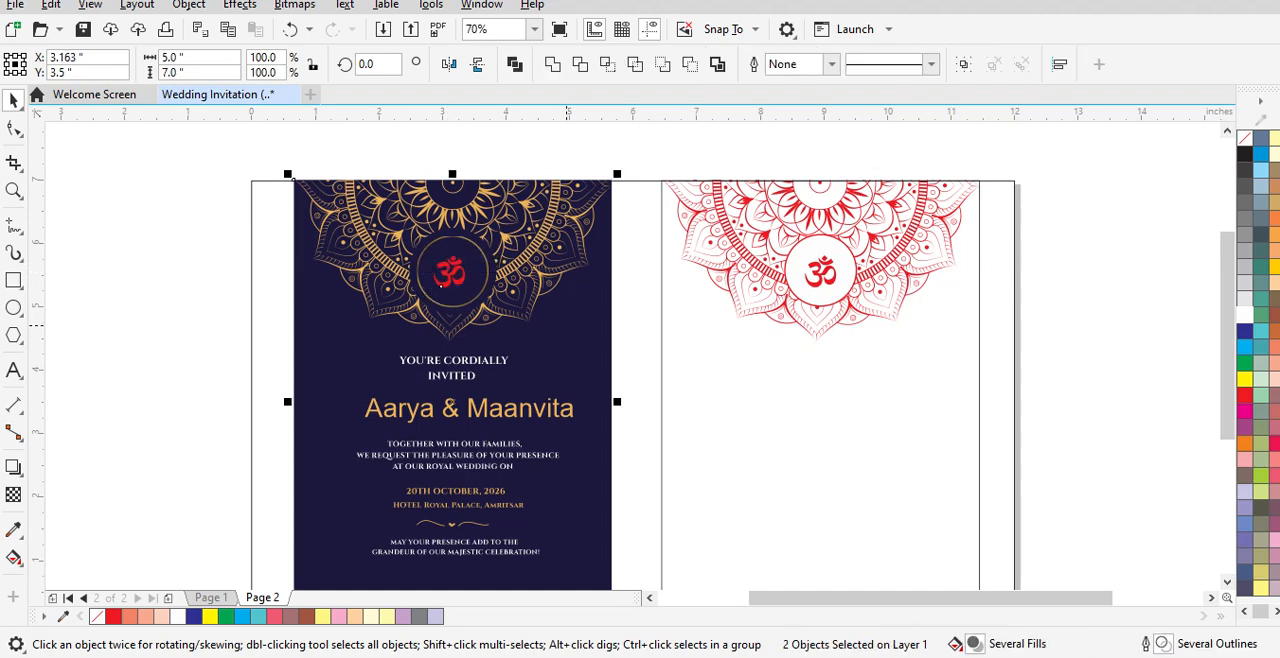
{"action": "key", "text": "c"}
{"action": "left_click", "coordinate": [636, 366]}
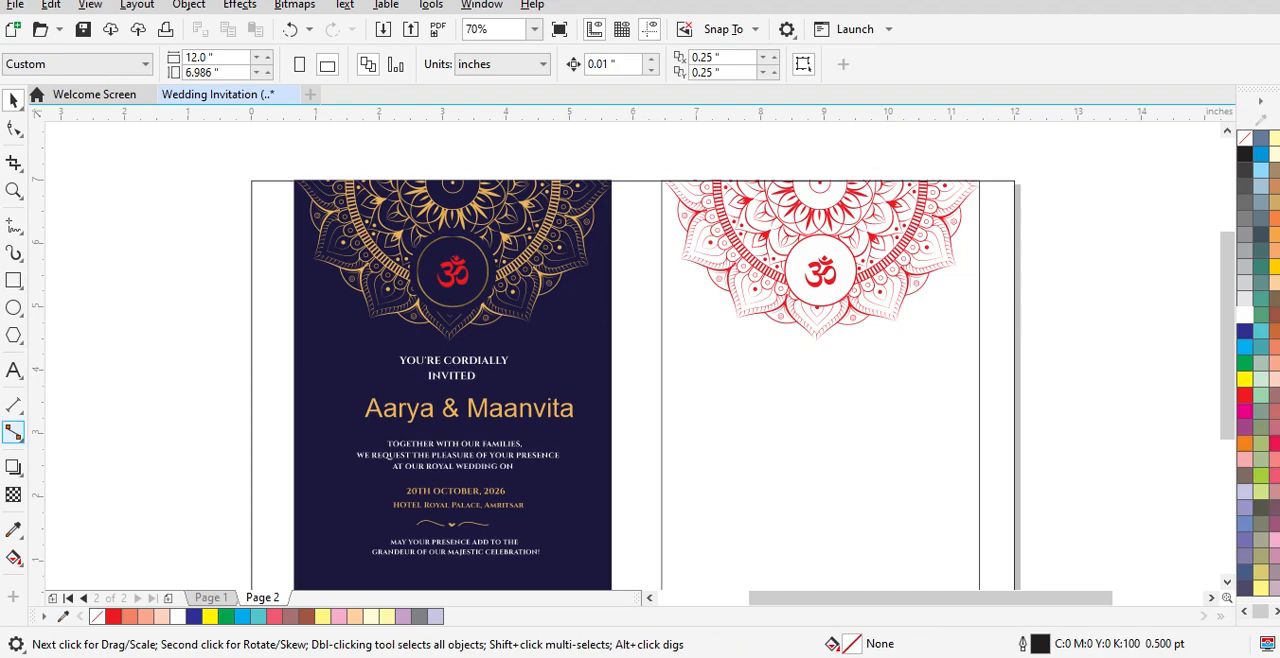
Step: Sample the gold colour from the couple's names and apply it to the navy card's Om symbol
{"action": "left_click", "coordinate": [14, 432]}
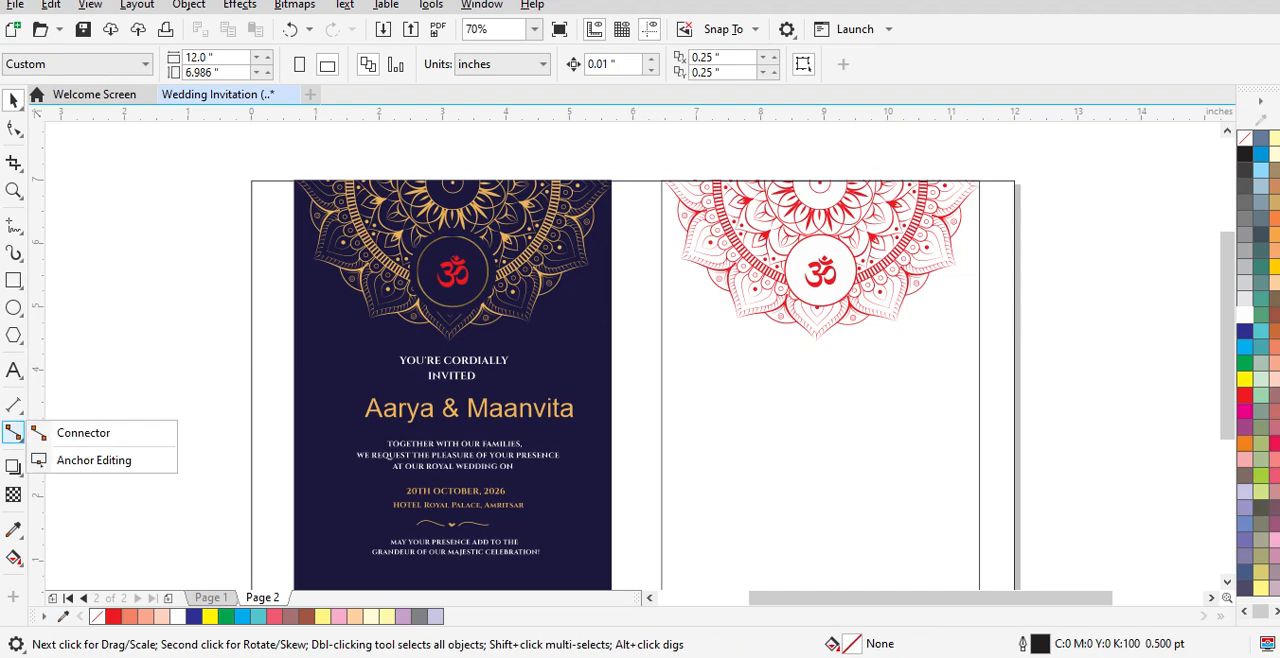
{"action": "left_click", "coordinate": [14, 530]}
{"action": "left_click", "coordinate": [90, 528]}
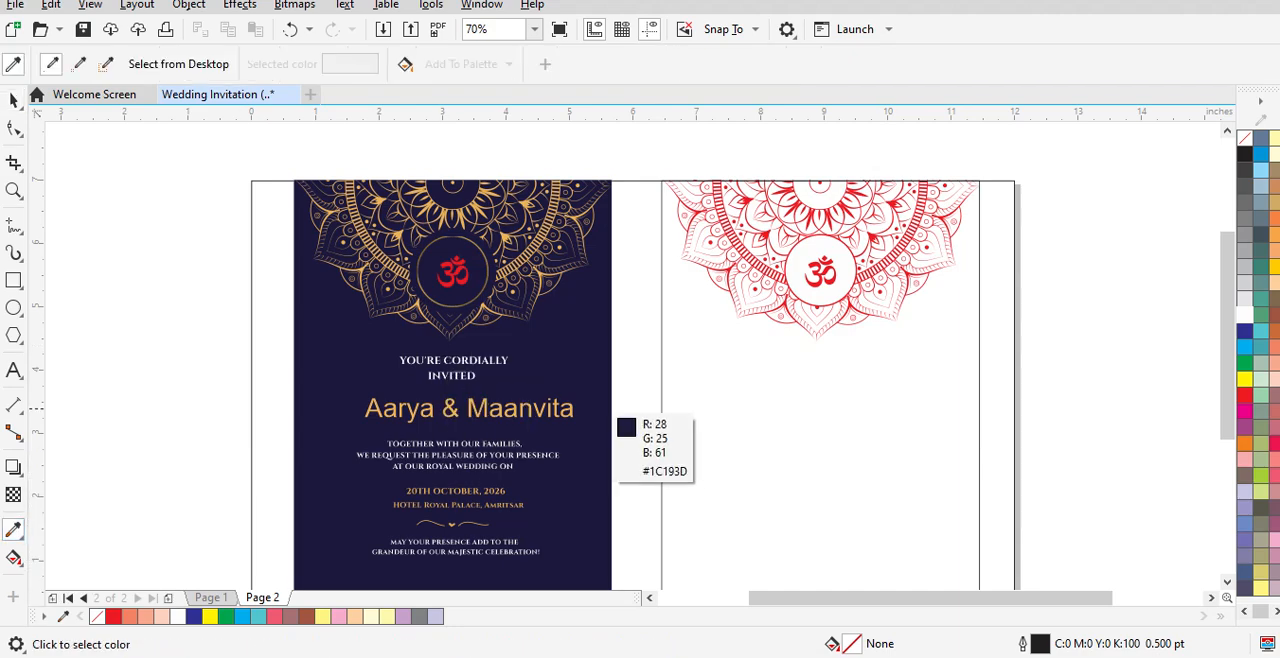
{"action": "left_click", "coordinate": [568, 413]}
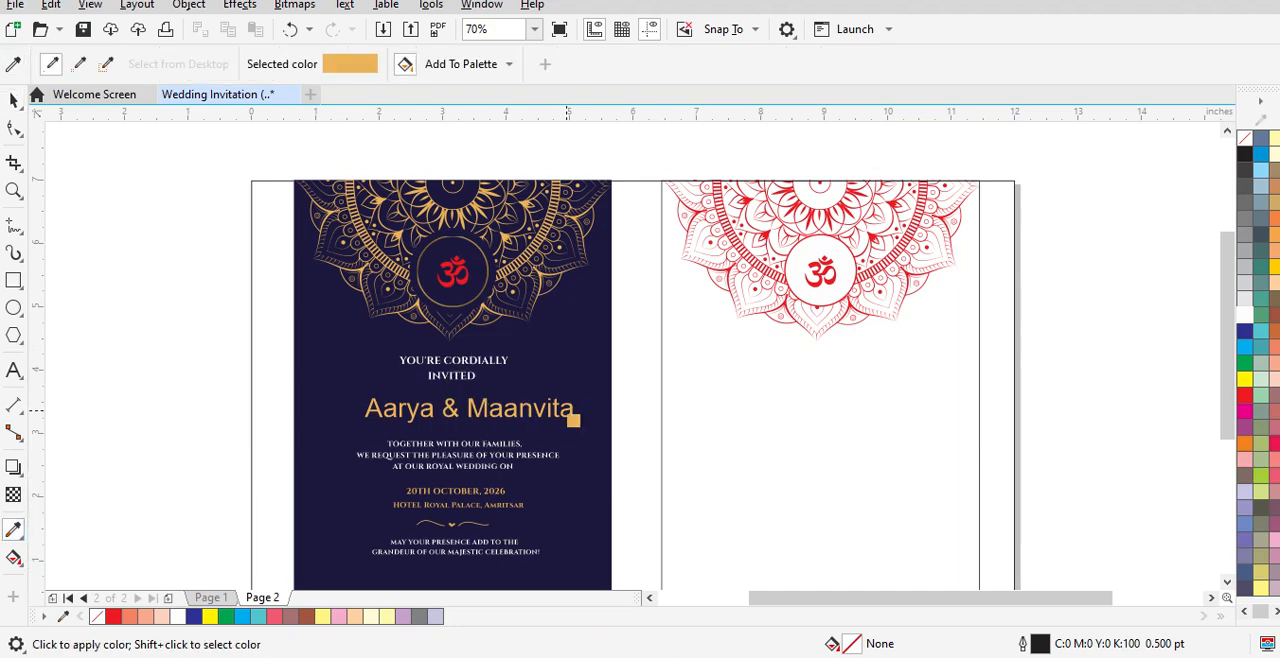
{"action": "left_click", "coordinate": [454, 272]}
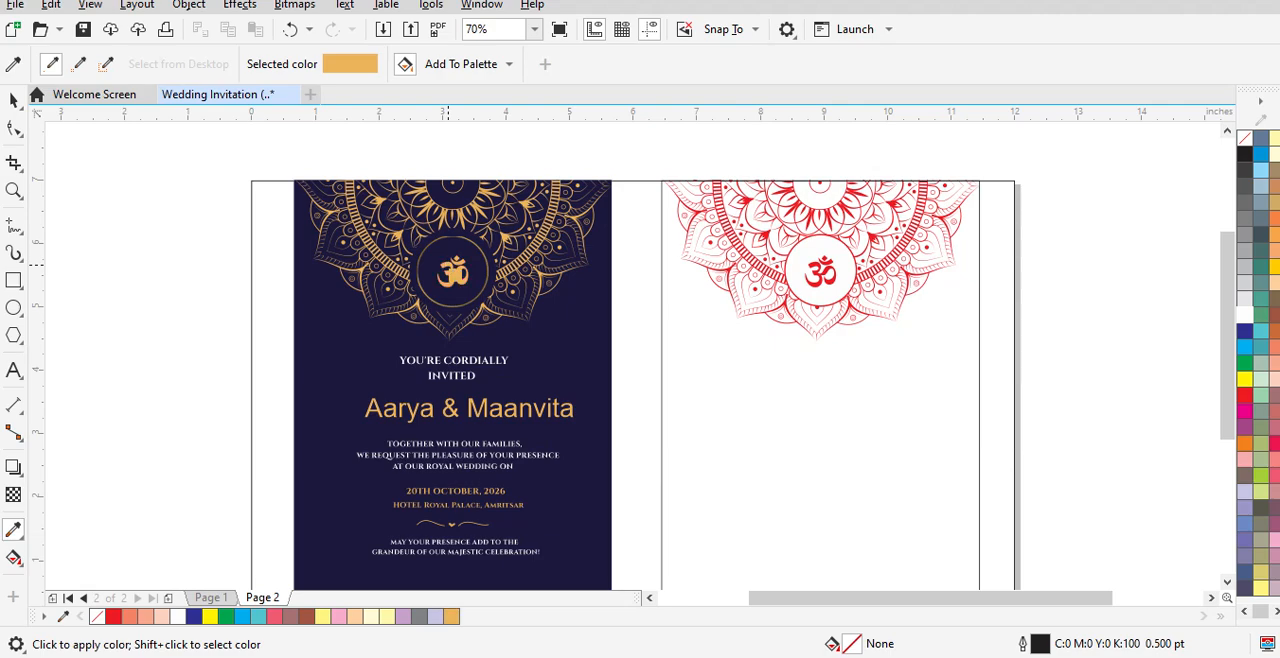
{"action": "key", "text": "space"}
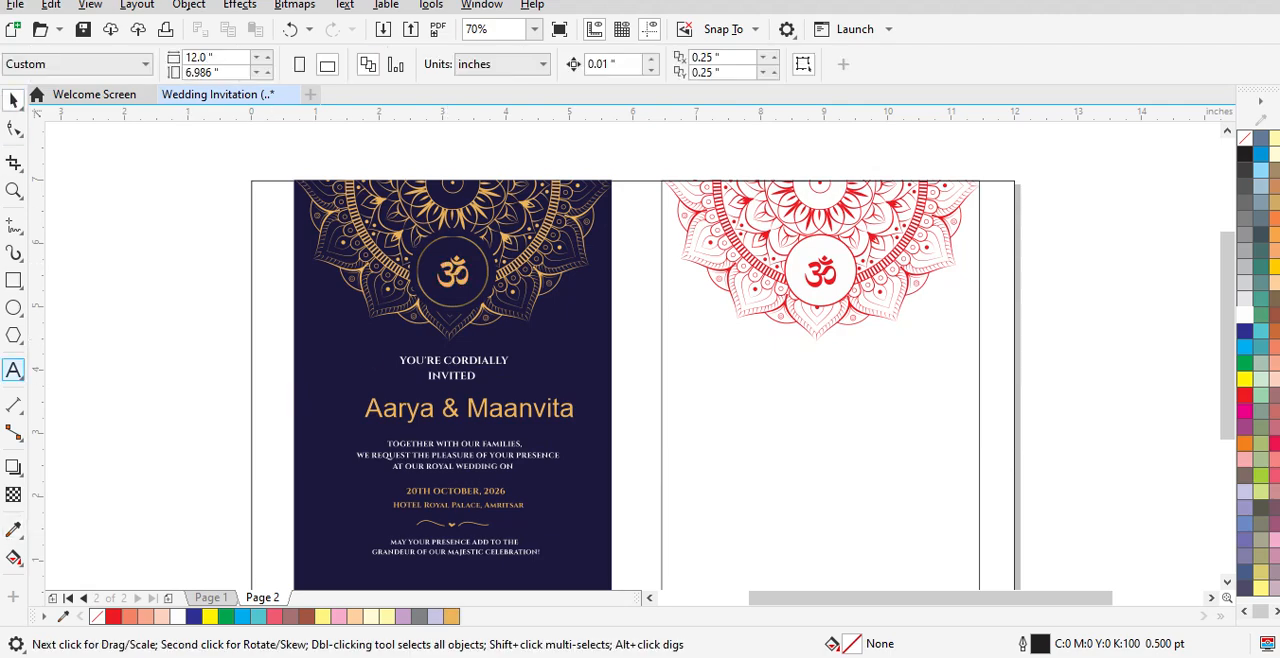
{"action": "left_click", "coordinate": [14, 370]}
{"action": "left_click", "coordinate": [108, 357]}
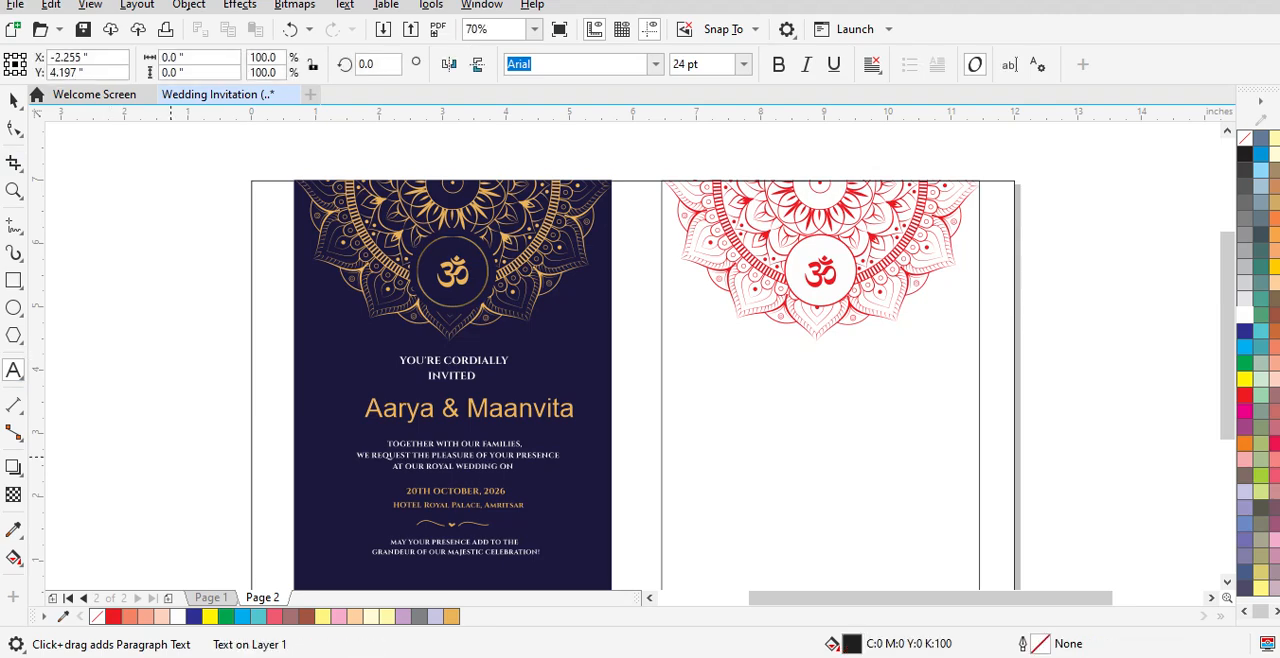
{"action": "type", "text": "5"}
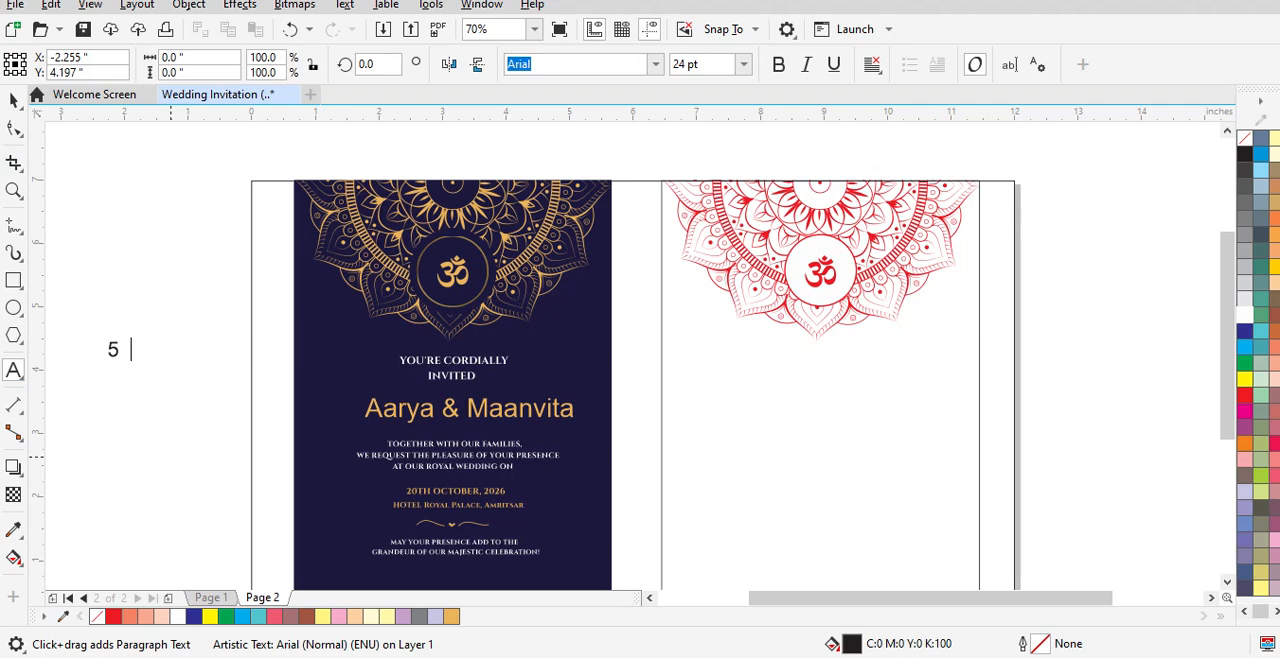
{"action": "key", "text": "BackSpace"}
{"action": "key", "text": "BackSpace"}
{"action": "key", "text": "BackSpace"}
{"action": "key", "text": "BackSpace"}
{"action": "key", "text": "BackSpace"}
{"action": "key", "text": "Escape"}
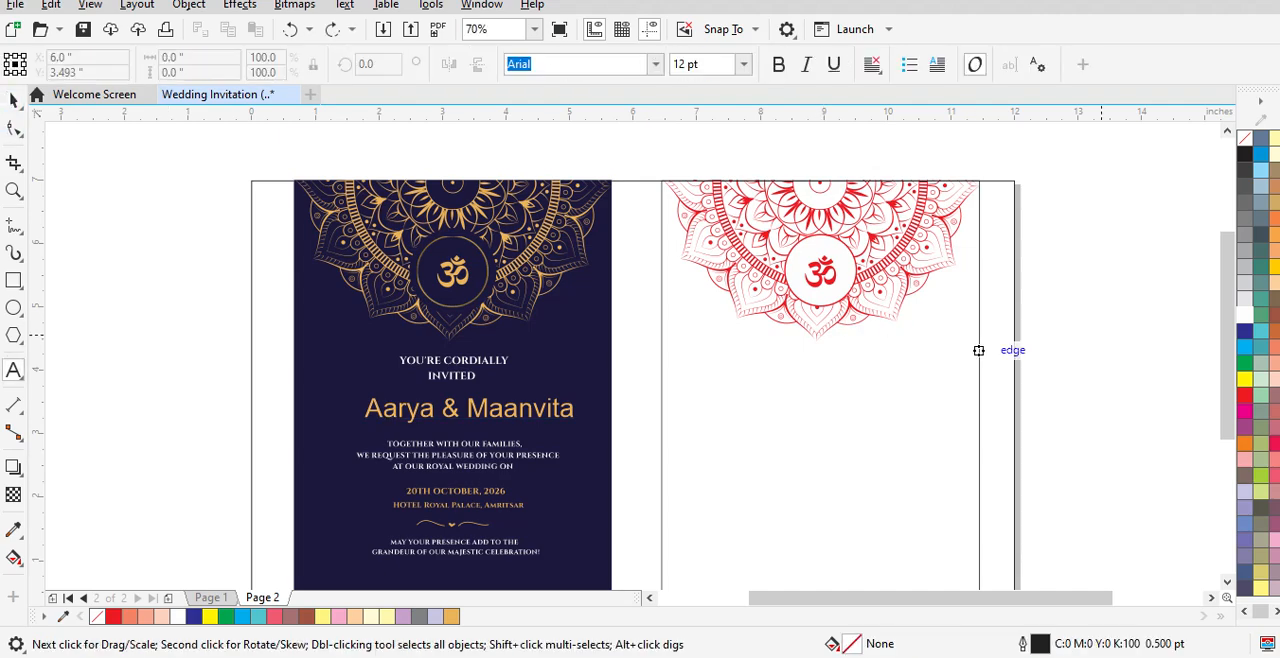
{"action": "key", "text": "space"}
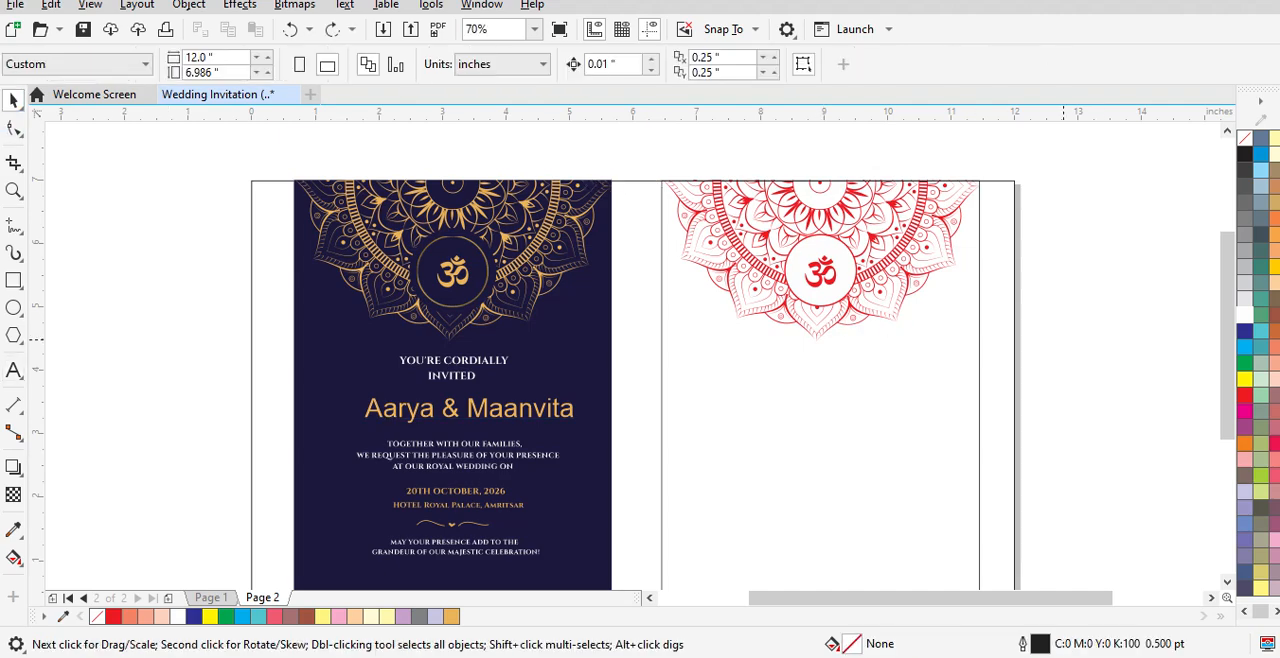
Step: Group the navy card's invitation text with its small divider and place a copy on the white card
{"action": "left_click_drag", "start_coordinate": [1227, 364], "coordinate": [1227, 406]}
{"action": "left_click_drag", "start_coordinate": [197, 209], "coordinate": [635, 478]}
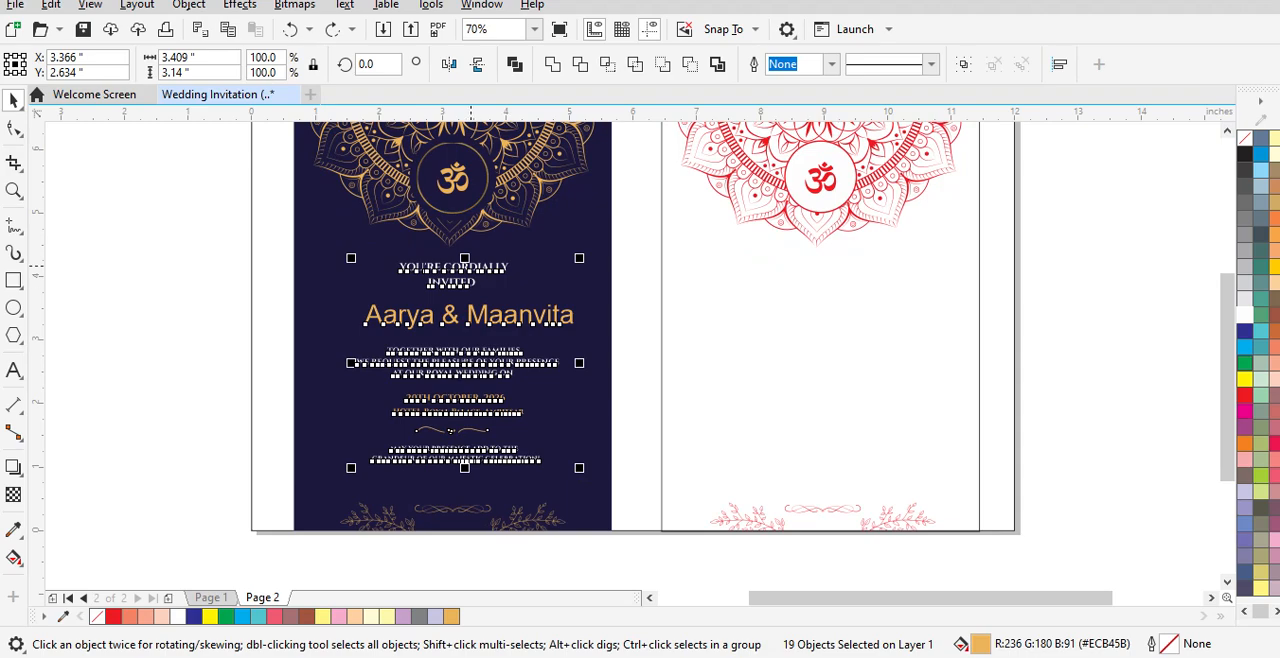
{"action": "right_click", "coordinate": [464, 272]}
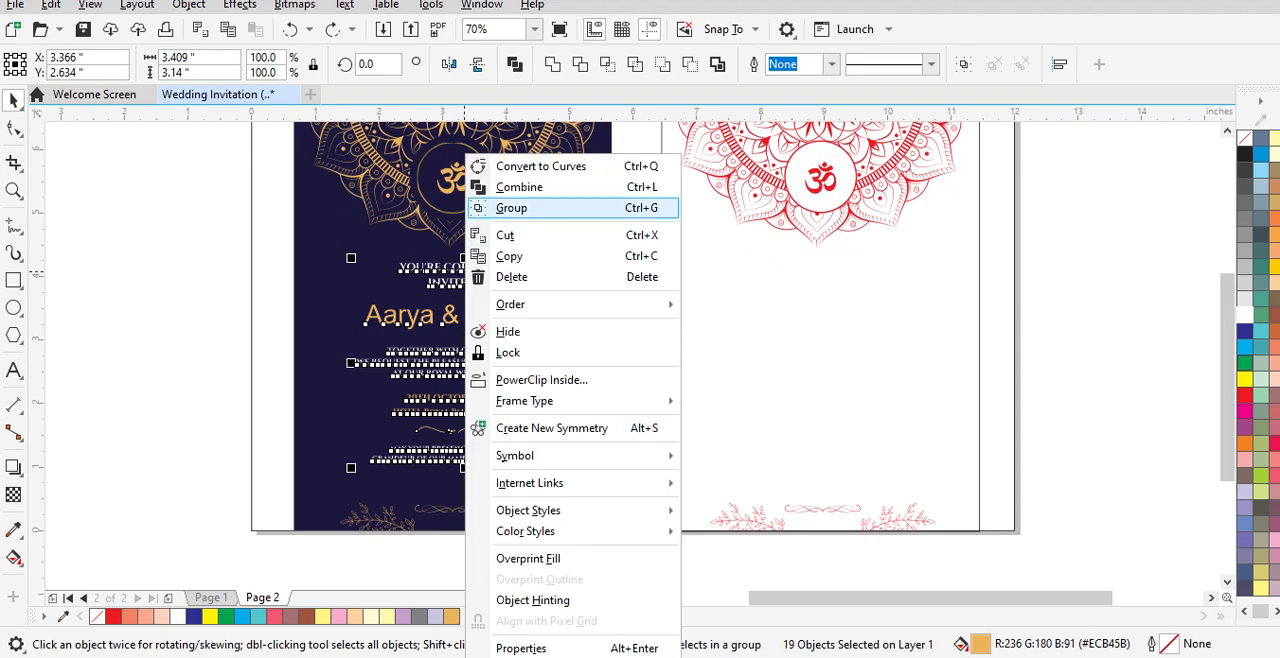
{"action": "left_click", "coordinate": [511, 208]}
{"action": "left_click_drag", "start_coordinate": [443, 268], "coordinate": [813, 268]}
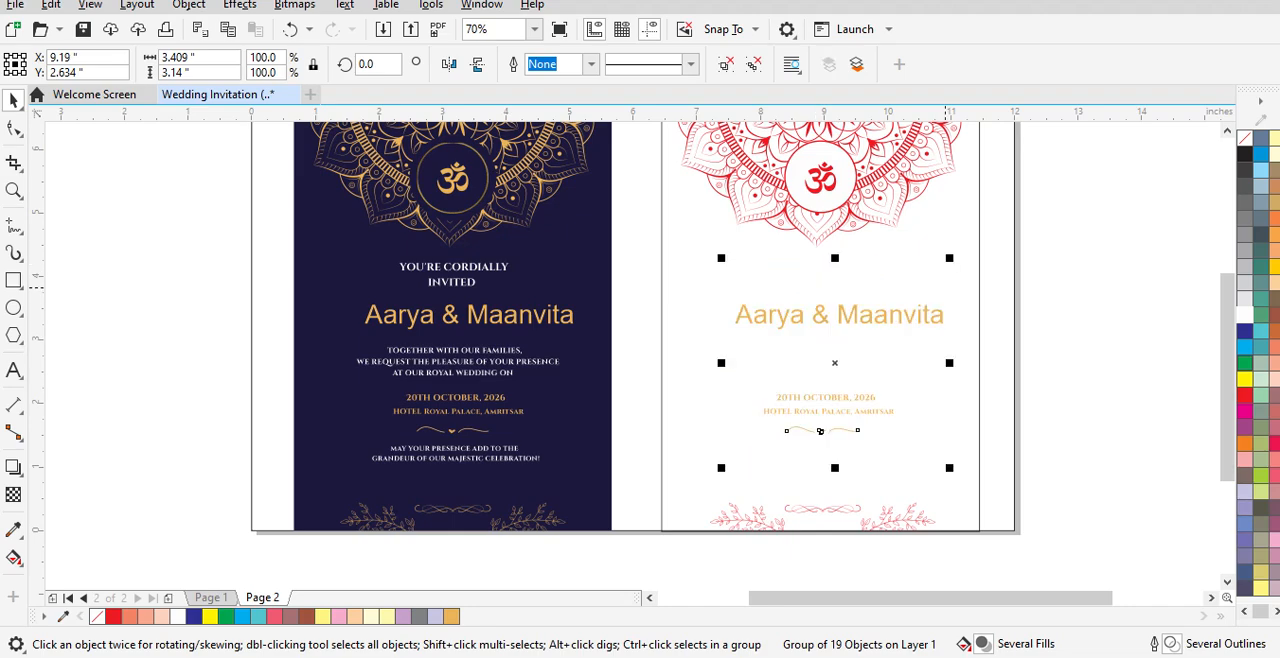
Step: Centre the copied text group horizontally on the white card rectangle and fill the group with red
{"action": "left_click", "coordinate": [683, 197], "text": "shift"}
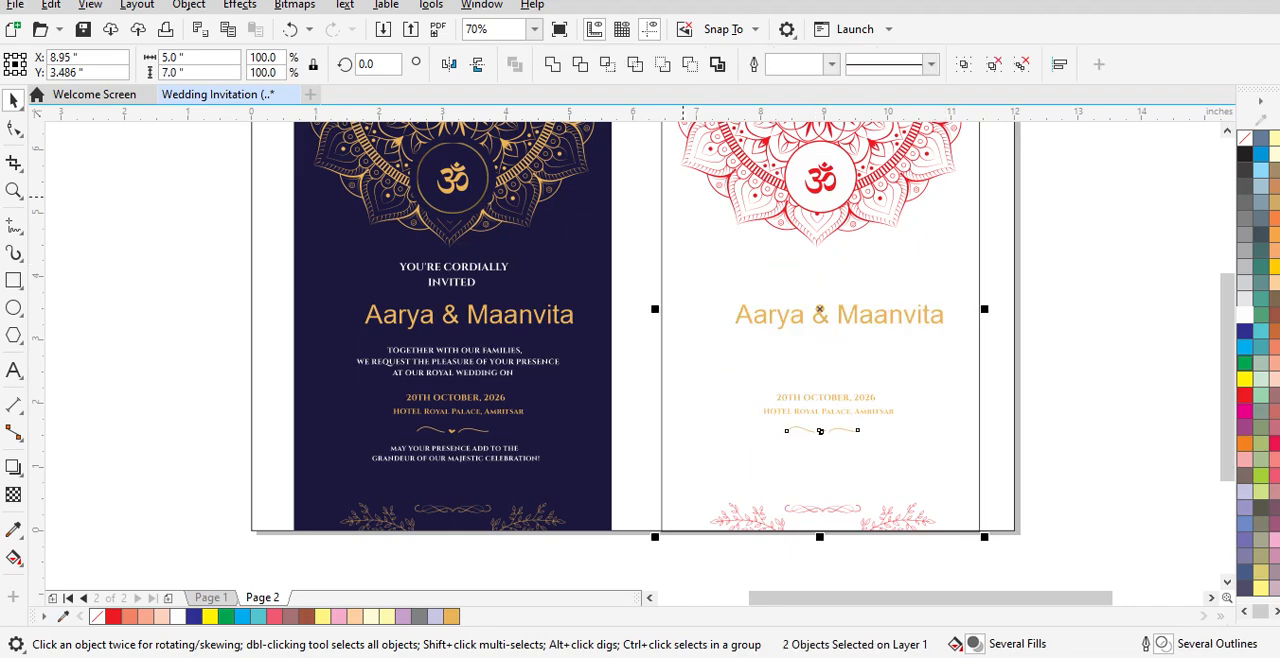
{"action": "key", "text": "c"}
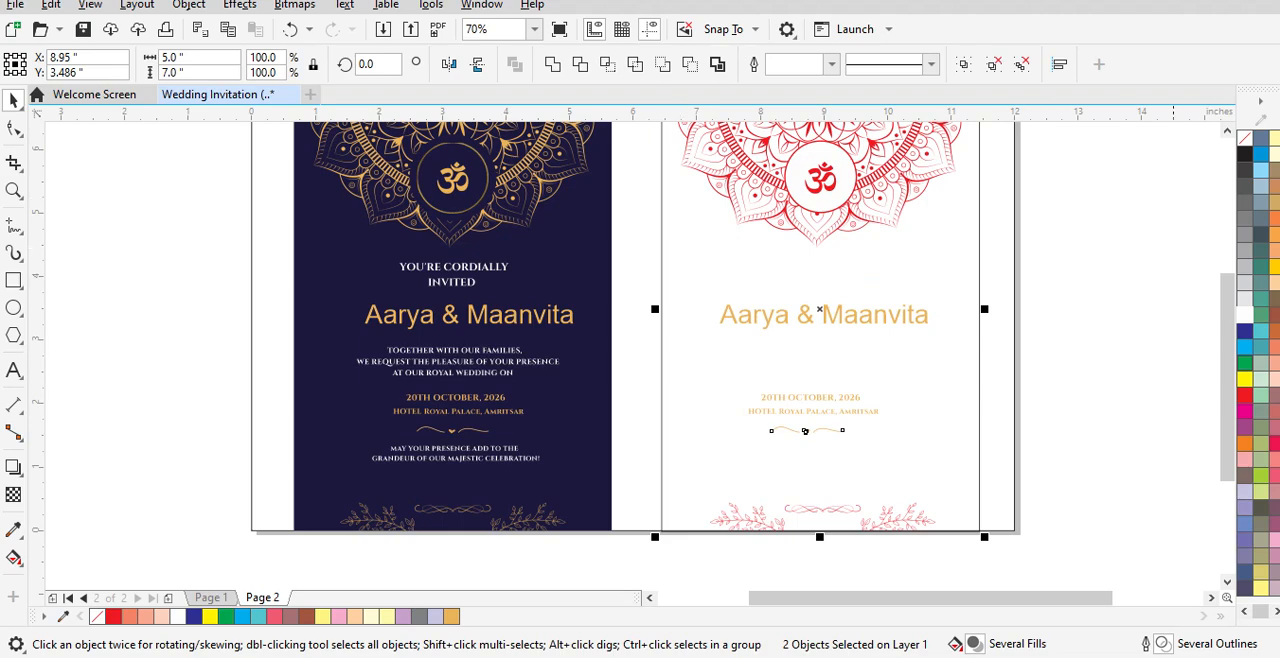
{"action": "key", "text": "Escape"}
{"action": "left_click", "coordinate": [805, 431]}
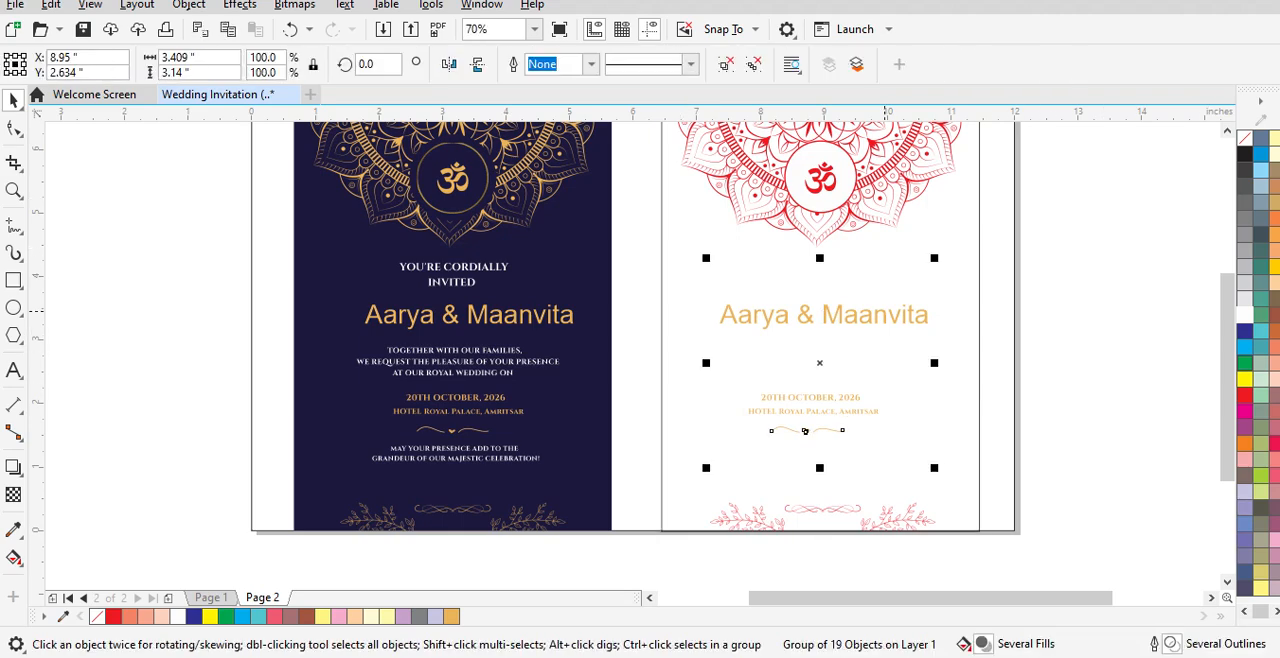
{"action": "left_click", "coordinate": [1245, 395]}
{"action": "key", "text": "Escape"}
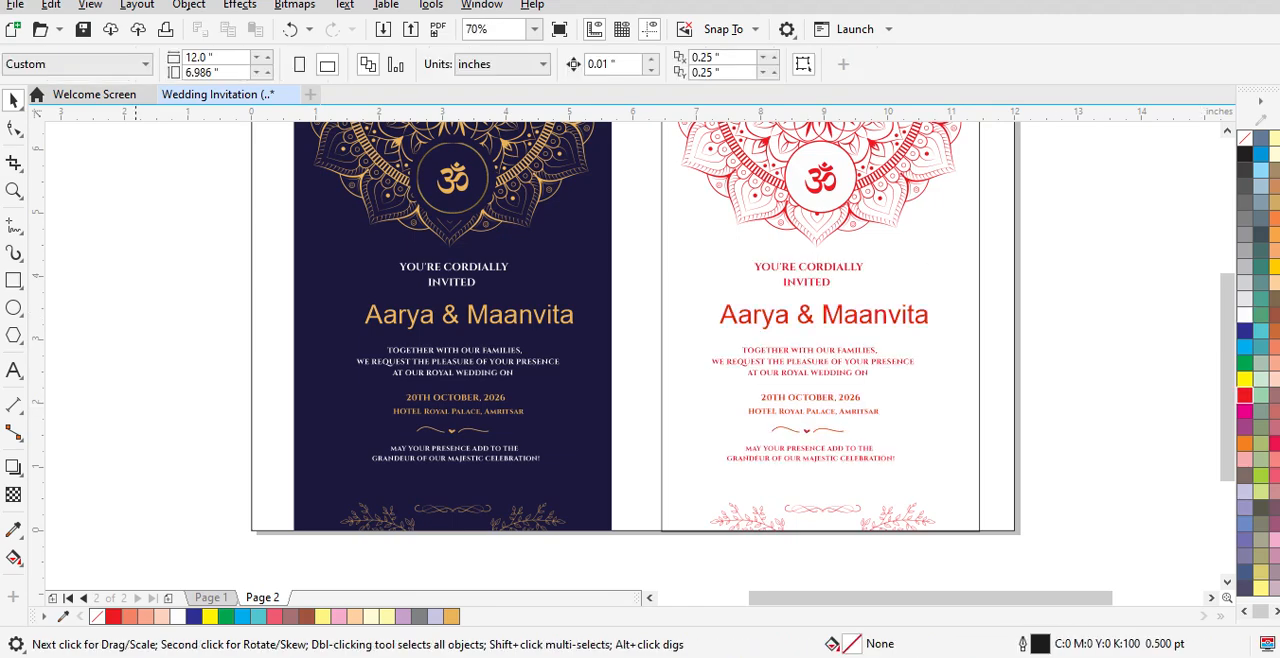
{"action": "left_click", "coordinate": [13, 370]}
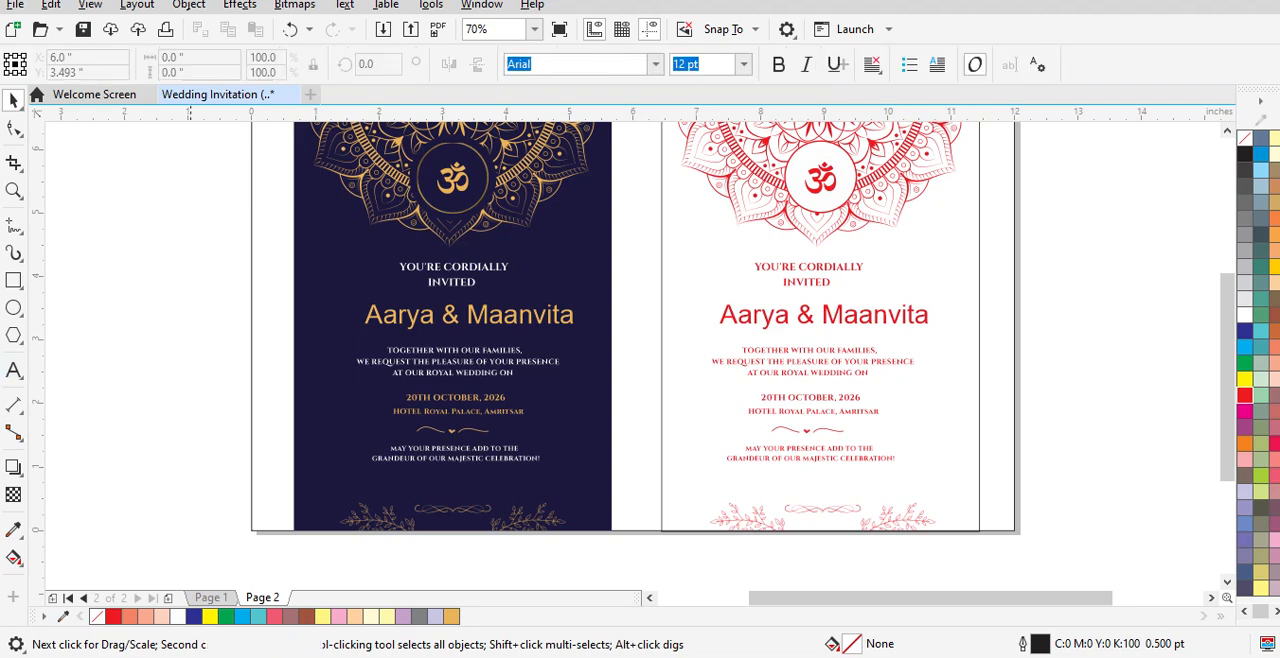
{"action": "left_click", "coordinate": [128, 297]}
{"action": "type", "text": "7"}
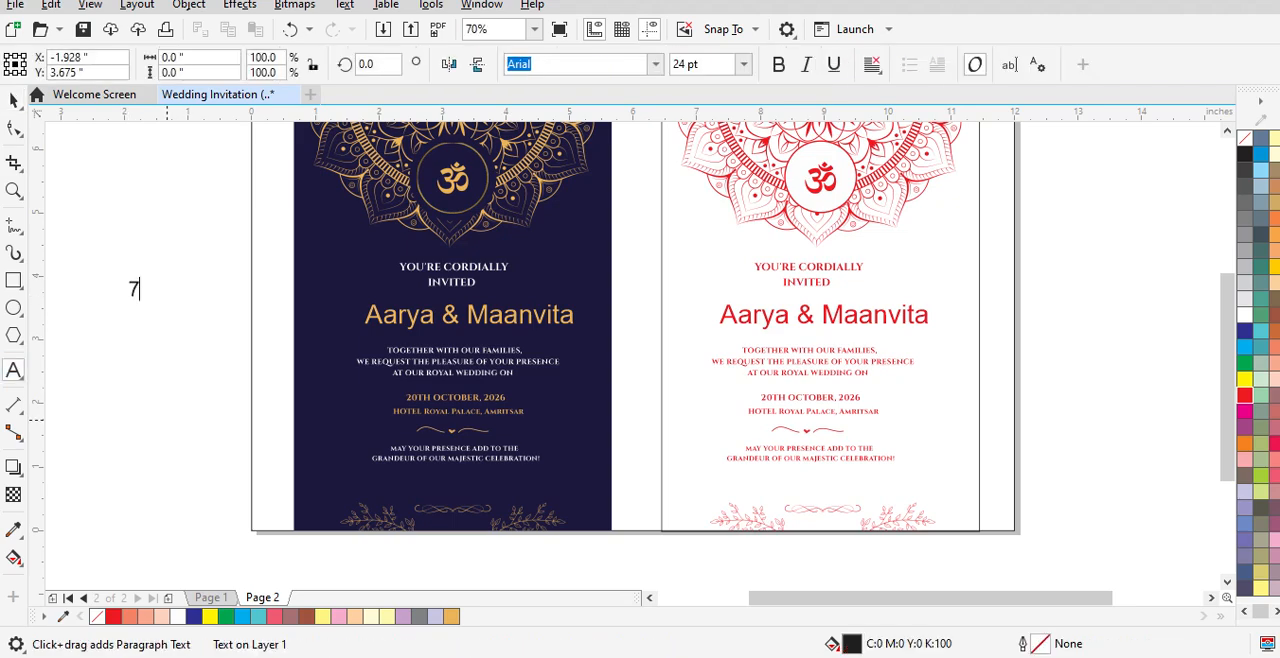
{"action": "key", "text": "BackSpace"}
{"action": "key", "text": "BackSpace"}
{"action": "key", "text": "BackSpace"}
{"action": "key", "text": "BackSpace"}
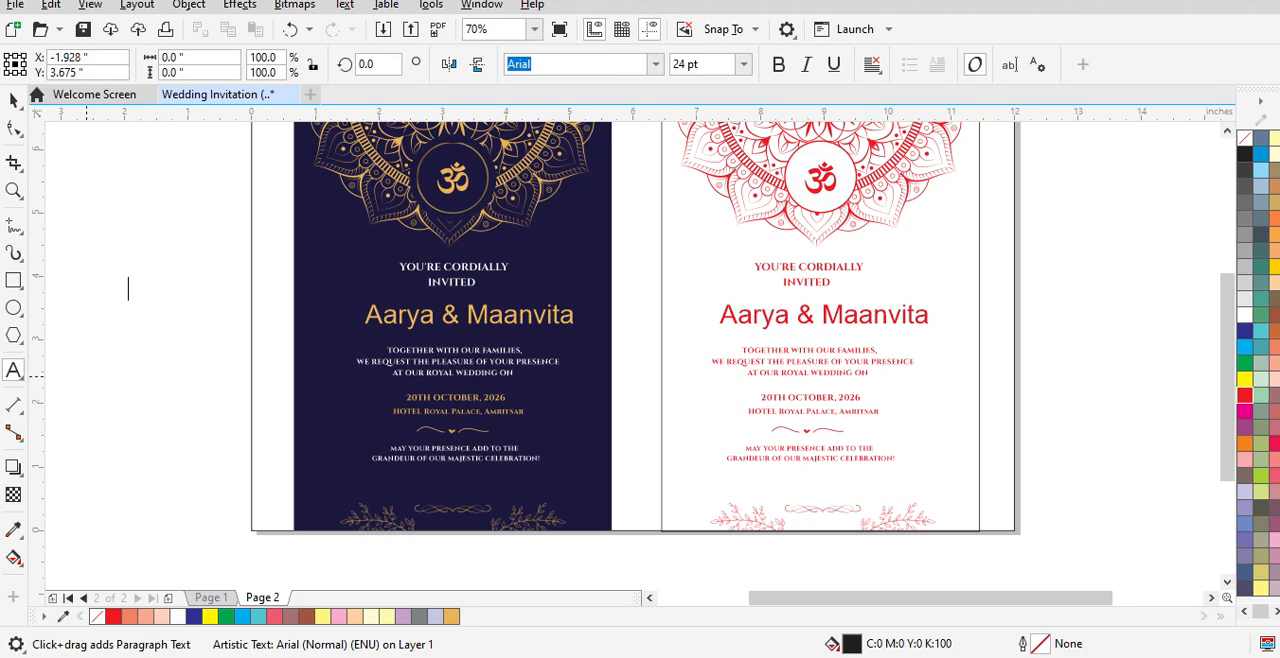
{"action": "left_click", "coordinate": [13, 101]}
{"action": "left_click", "coordinate": [13, 370]}
{"action": "left_click", "coordinate": [111, 252]}
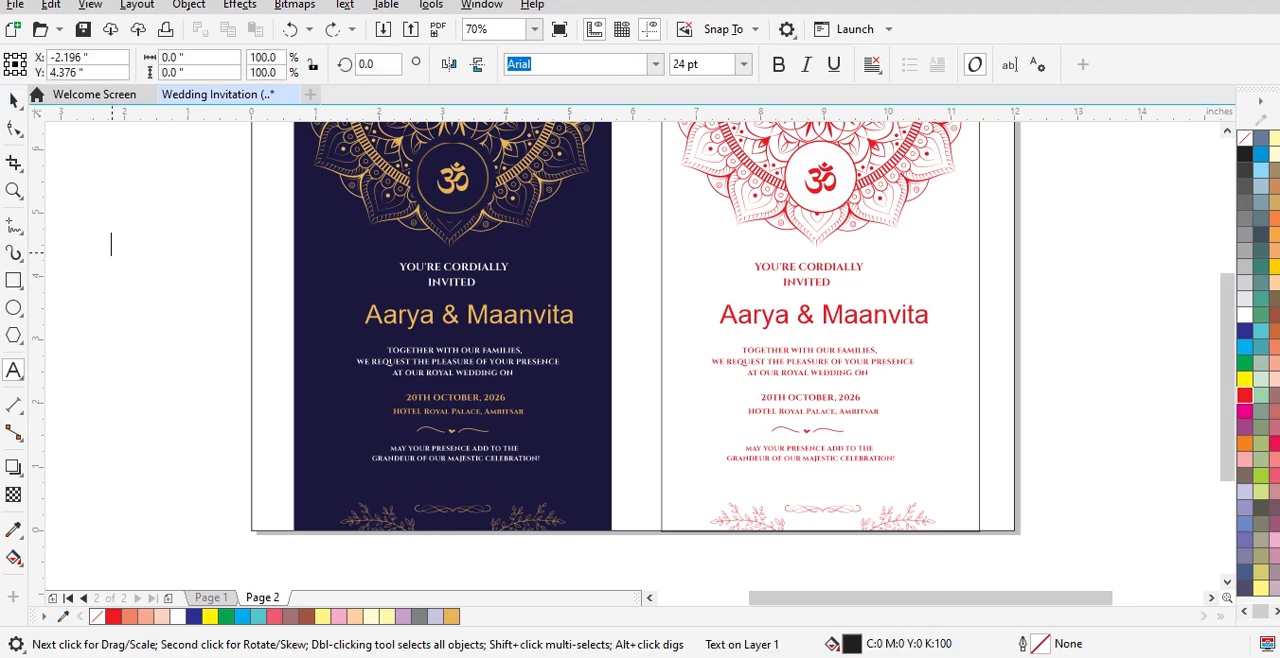
{"action": "left_click", "coordinate": [13, 101]}
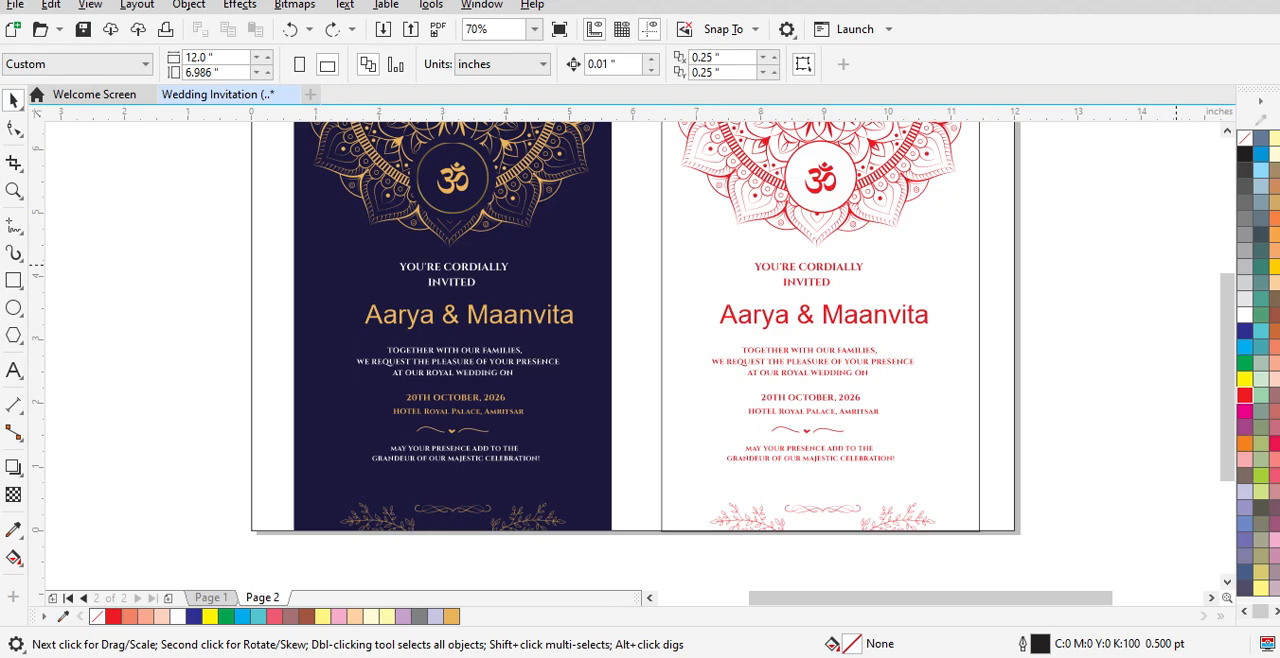
Step: Try a pink fill on the white card's 5 × 7 inch background rectangle, then undo it
{"action": "scroll", "coordinate": [640, 360], "scroll_direction": "up", "scroll_amount": 3}
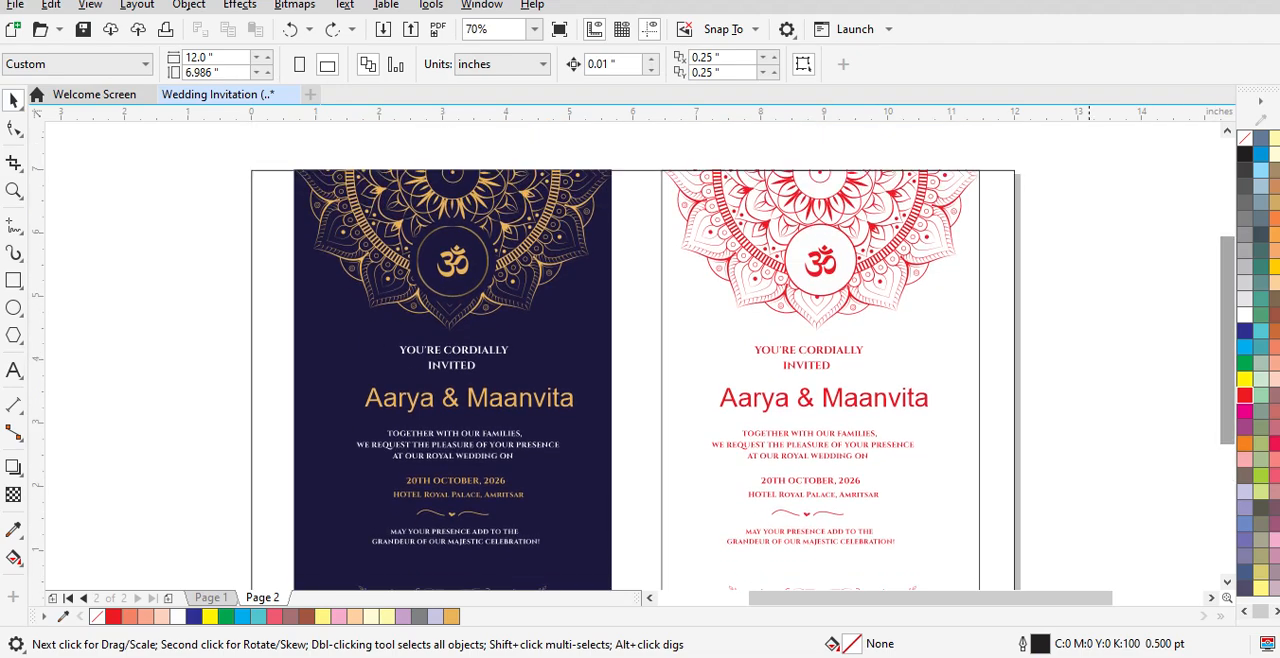
{"action": "scroll", "coordinate": [634, 360], "scroll_direction": "down", "scroll_amount": 1}
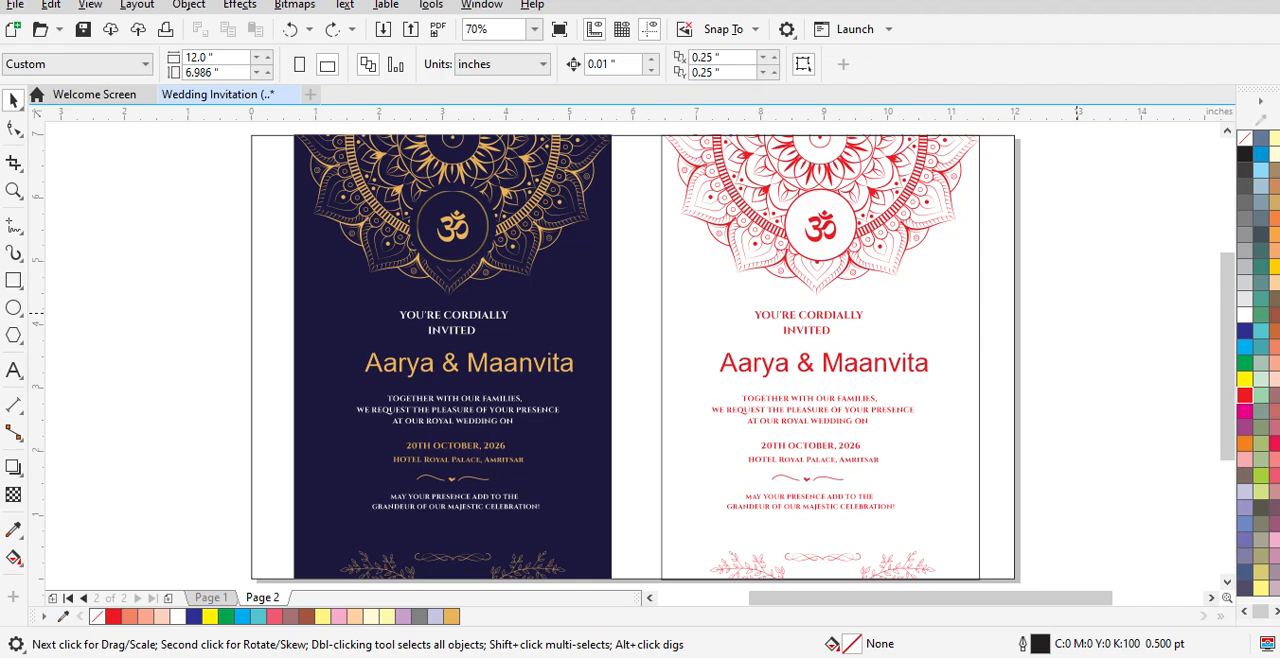
{"action": "key", "text": "ctrl+z"}
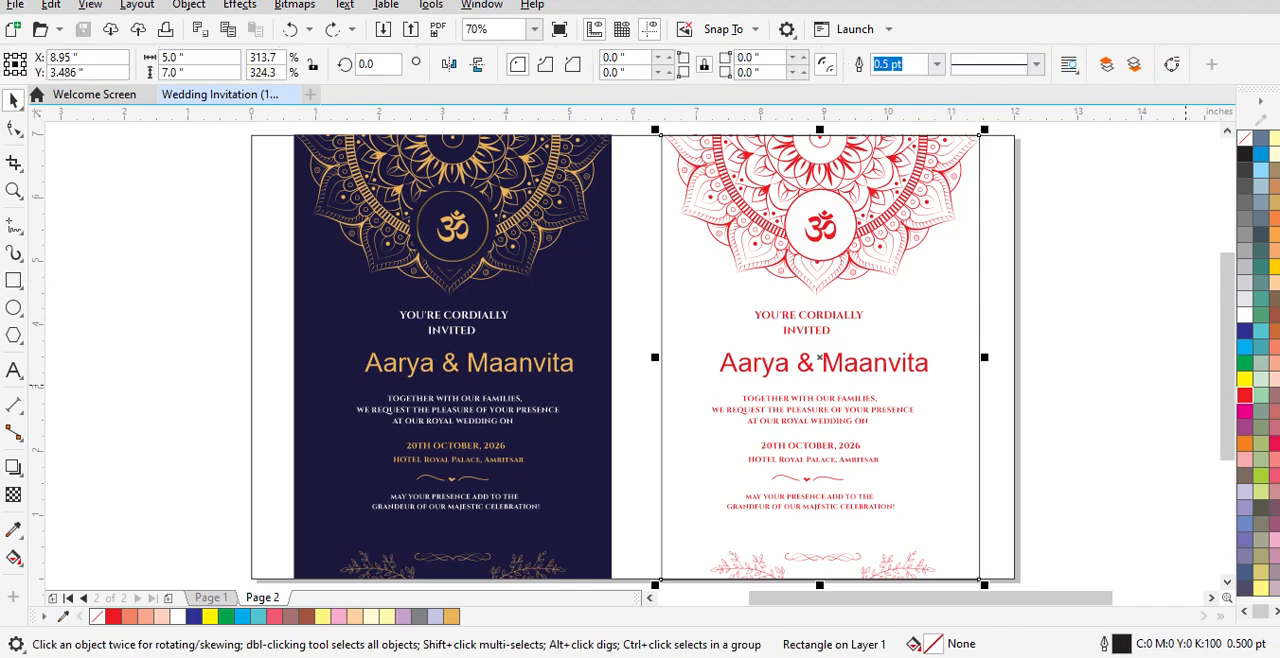
{"action": "left_click", "coordinate": [1244, 459]}
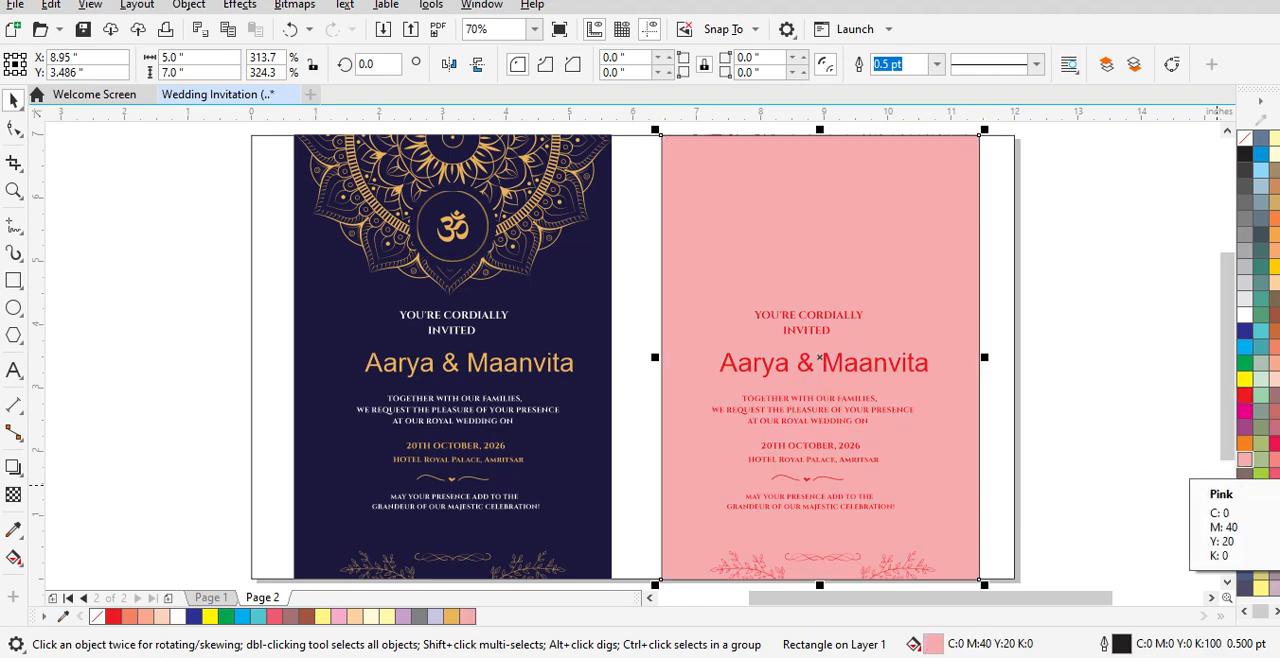
{"action": "key", "text": "ctrl+z"}
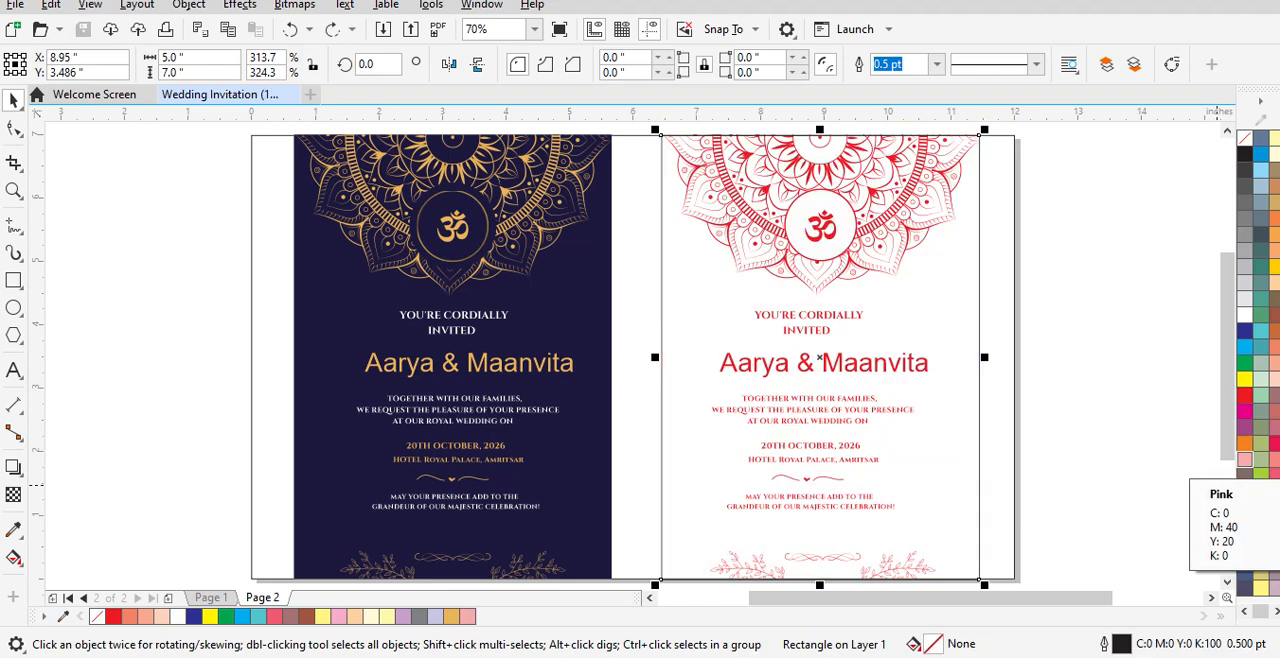
Step: Bring the red mandala on the white card to the front of the layer
{"action": "key", "text": "Escape"}
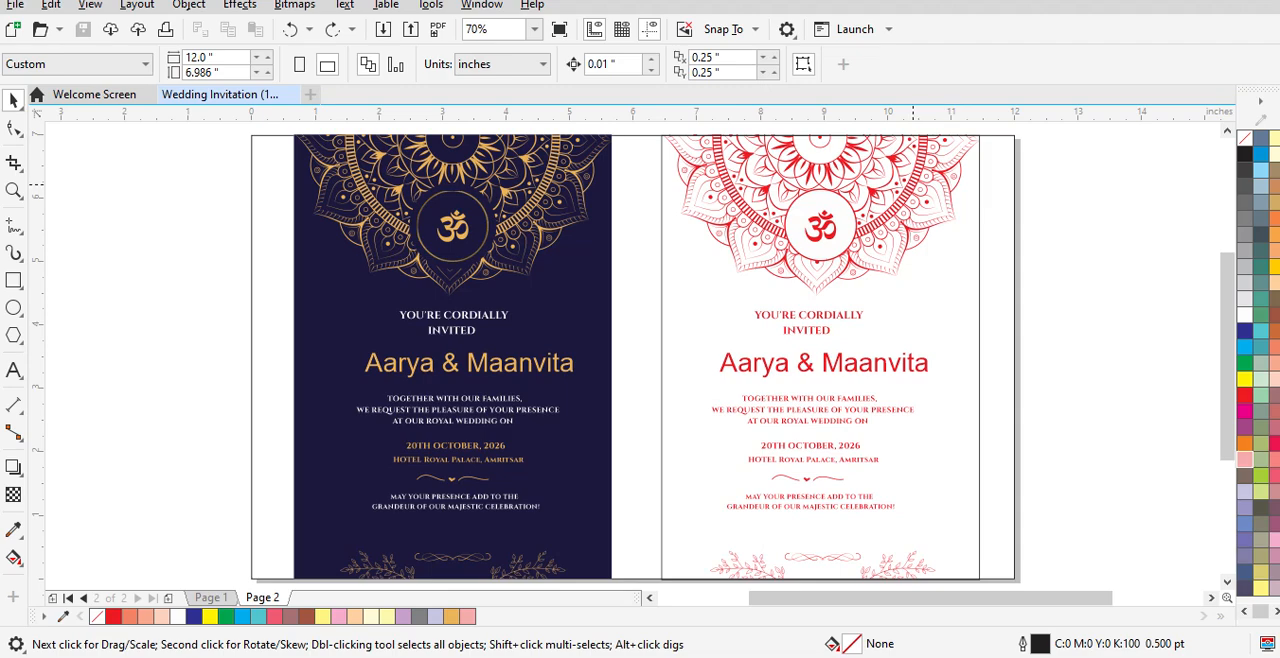
{"action": "left_click", "coordinate": [910, 182]}
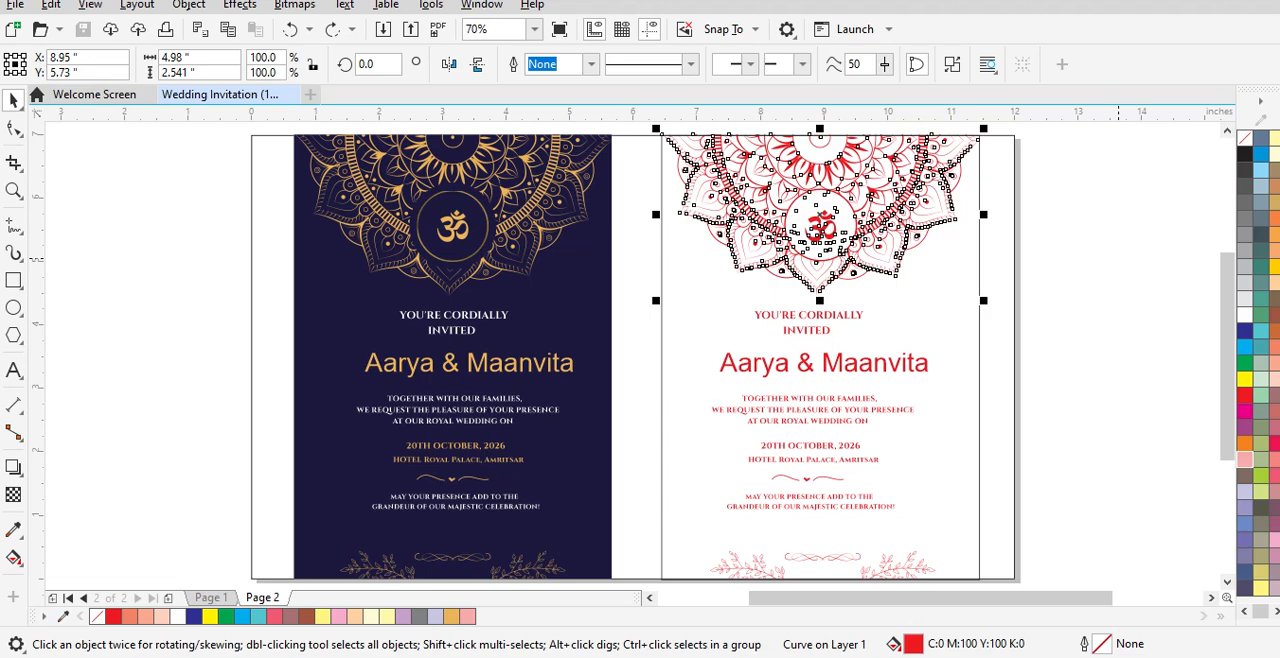
{"action": "key", "text": "shift+Page_Up"}
{"action": "key", "text": "Escape"}
Step: Try a green fill on the white card's background rectangle, then undo it
{"action": "left_click", "coordinate": [979, 291]}
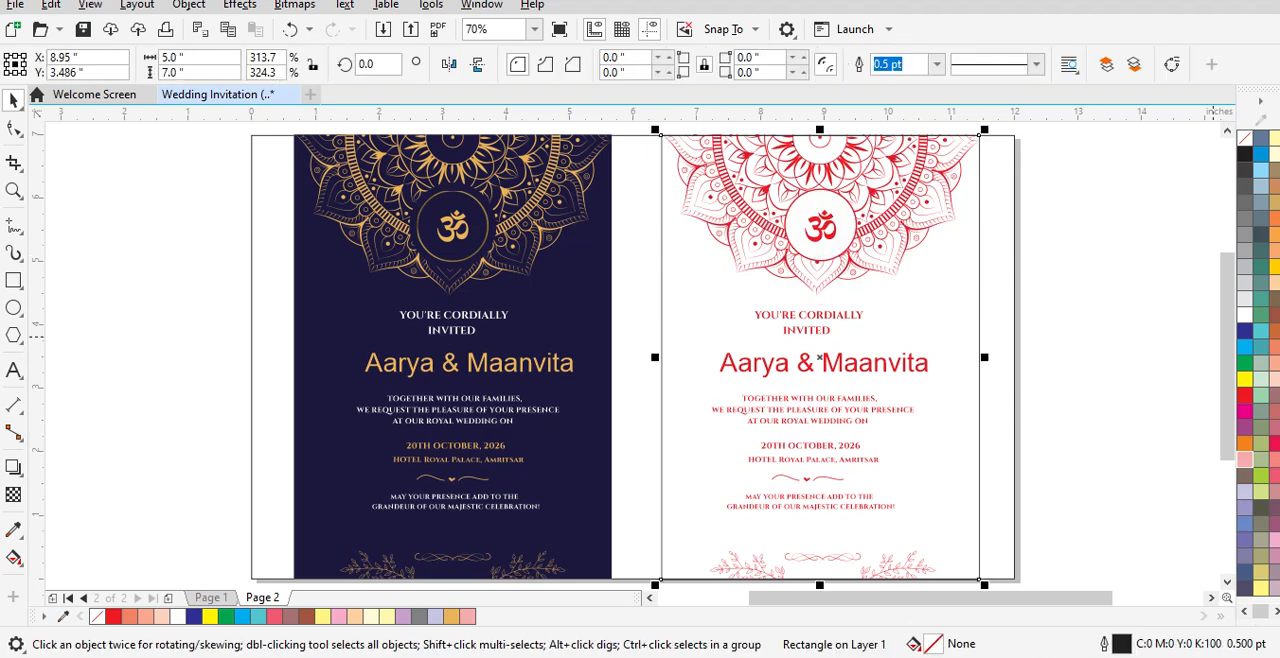
{"action": "left_click", "coordinate": [1245, 364]}
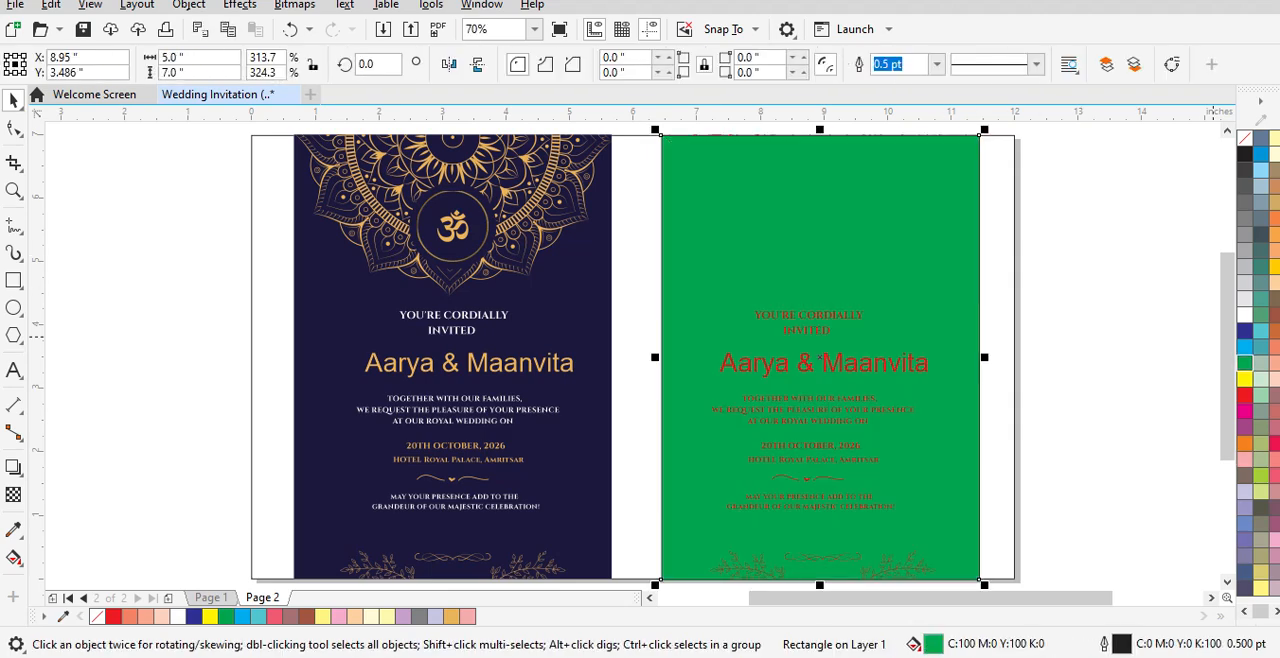
{"action": "left_click", "coordinate": [289, 29]}
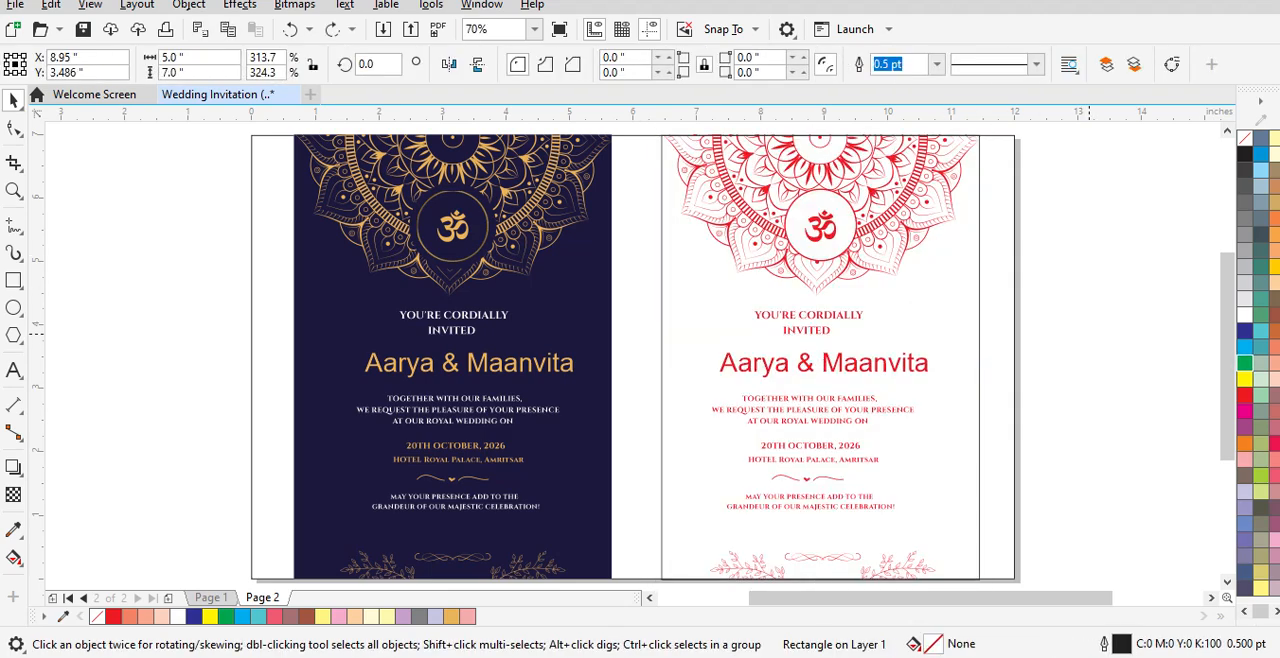
Step: Try Pink, Faded Pink and Brick Red fills on the navy card's background, then fill it with brown (C0 M20 Y40 K60)
{"action": "left_click", "coordinate": [352, 291]}
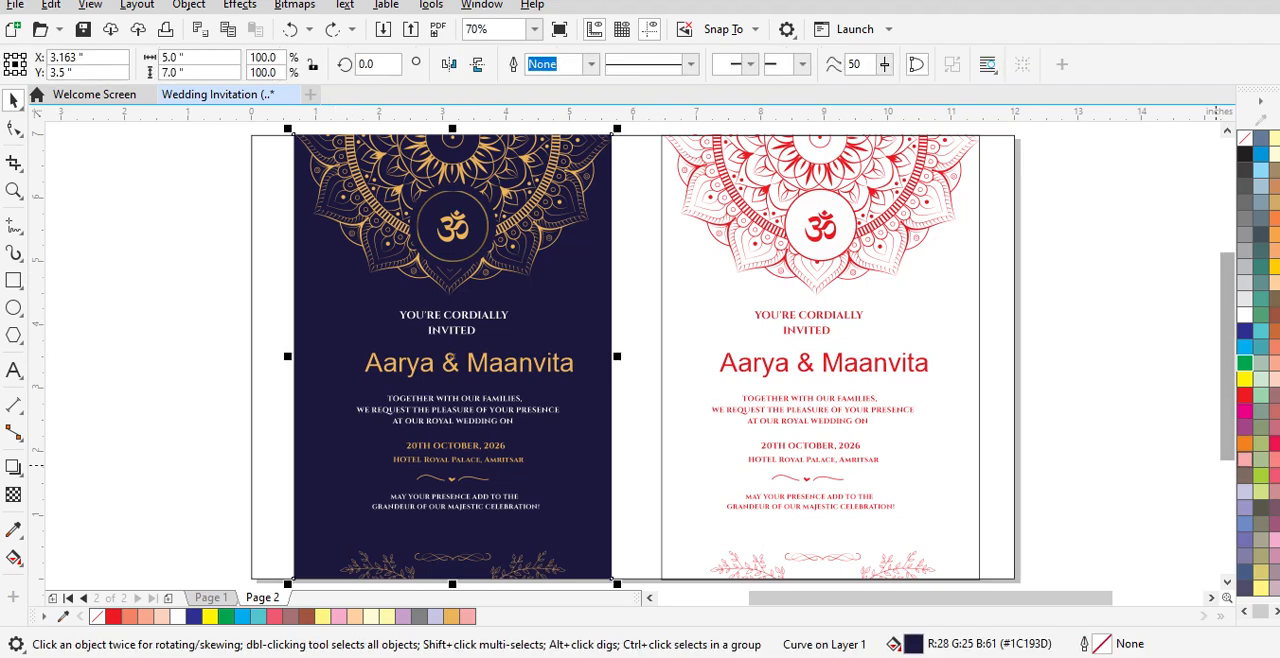
{"action": "left_click", "coordinate": [1244, 459]}
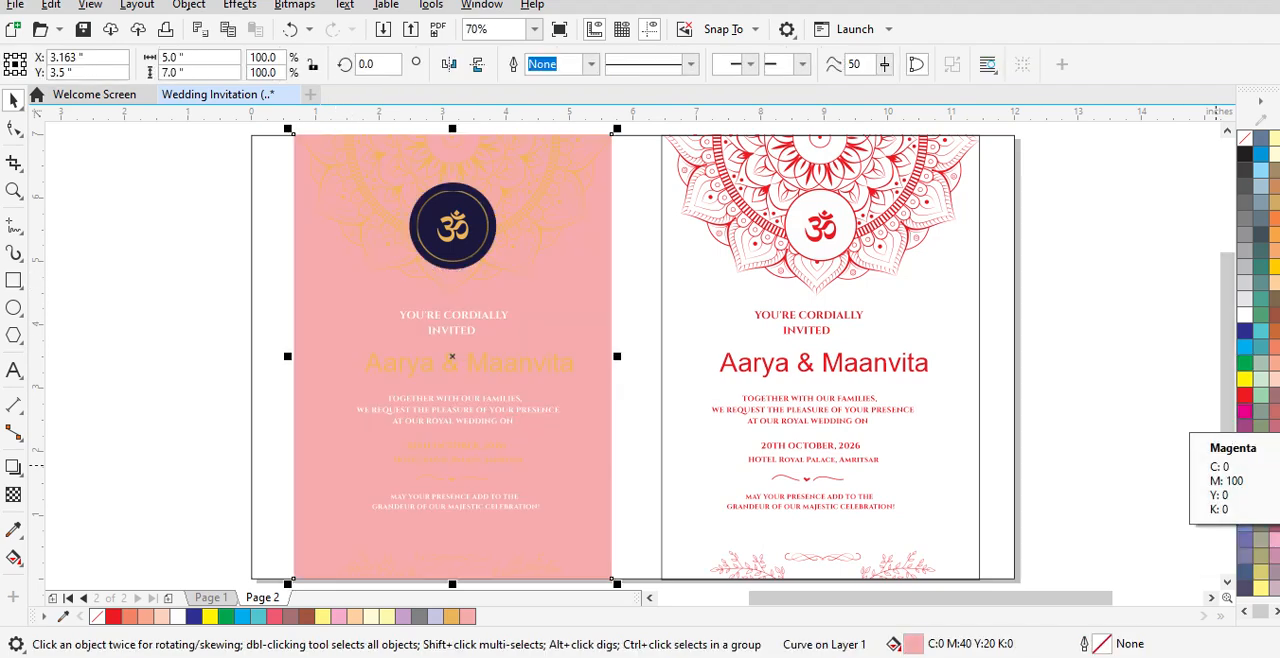
{"action": "left_click", "coordinate": [1273, 380]}
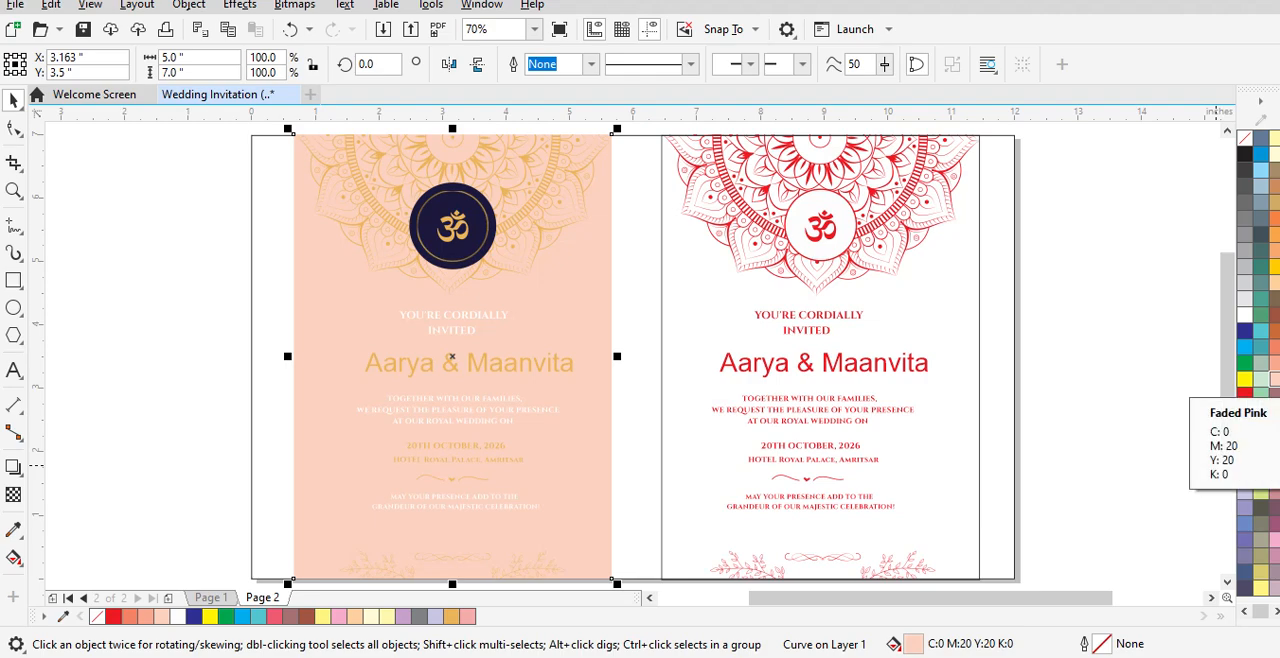
{"action": "left_click", "coordinate": [1273, 330]}
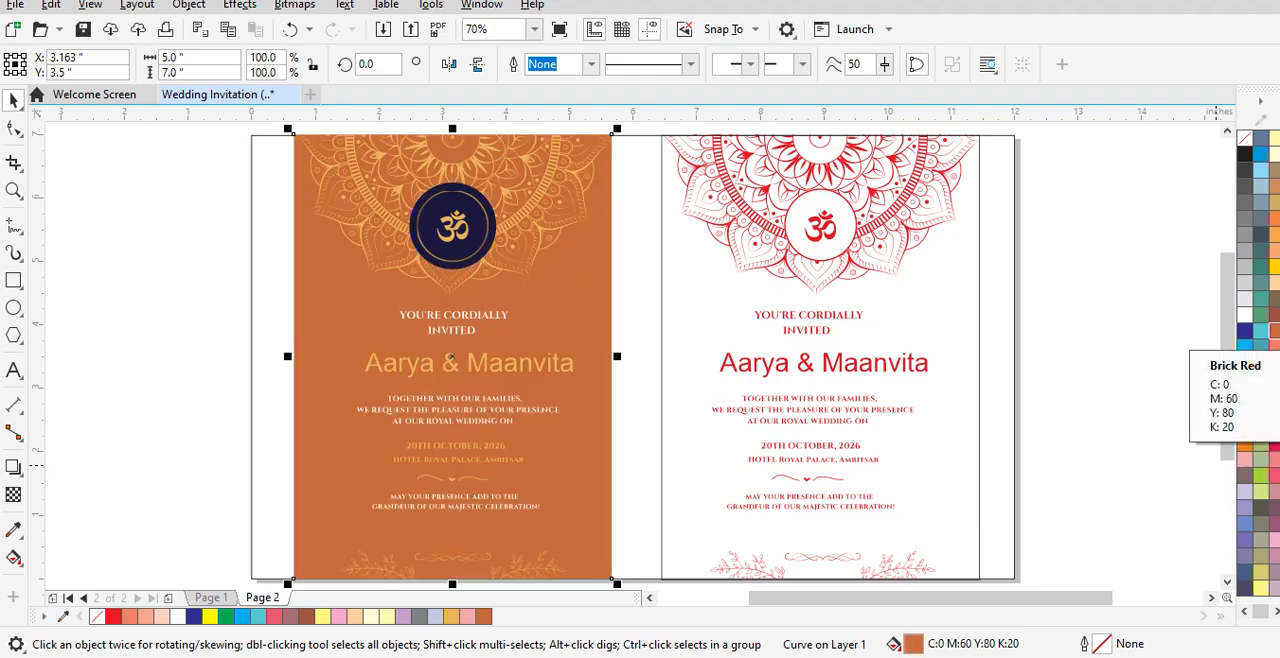
{"action": "left_click", "coordinate": [1273, 299]}
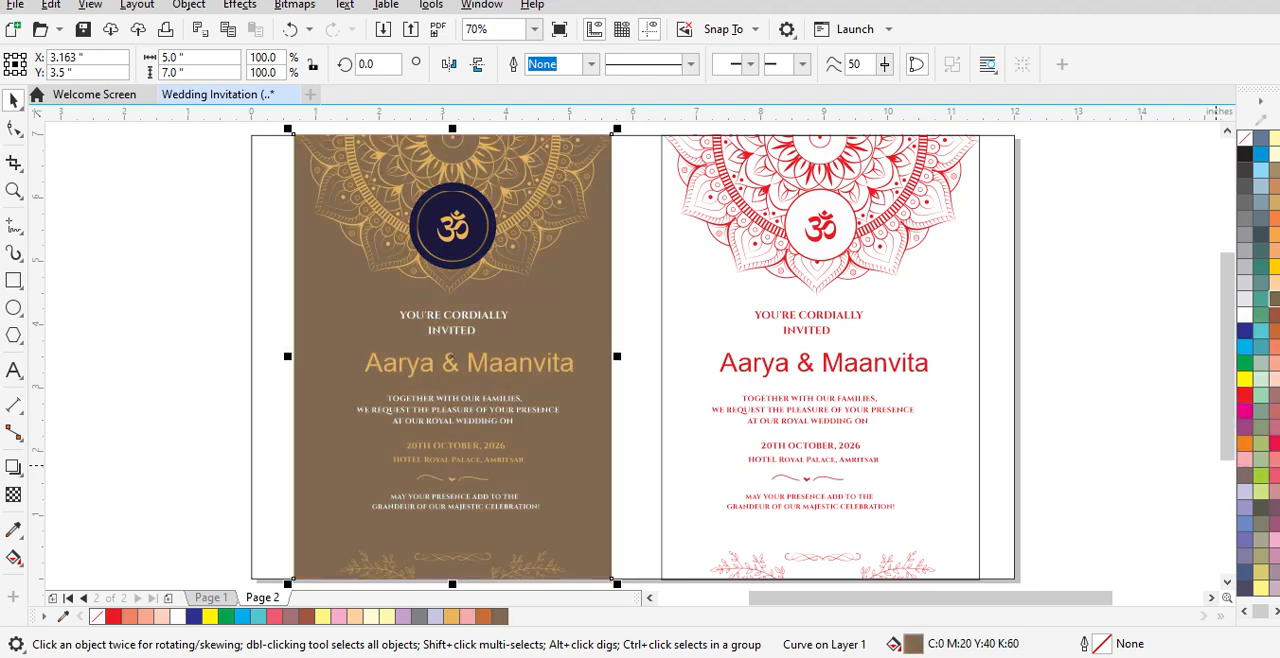
{"action": "key", "text": "Escape"}
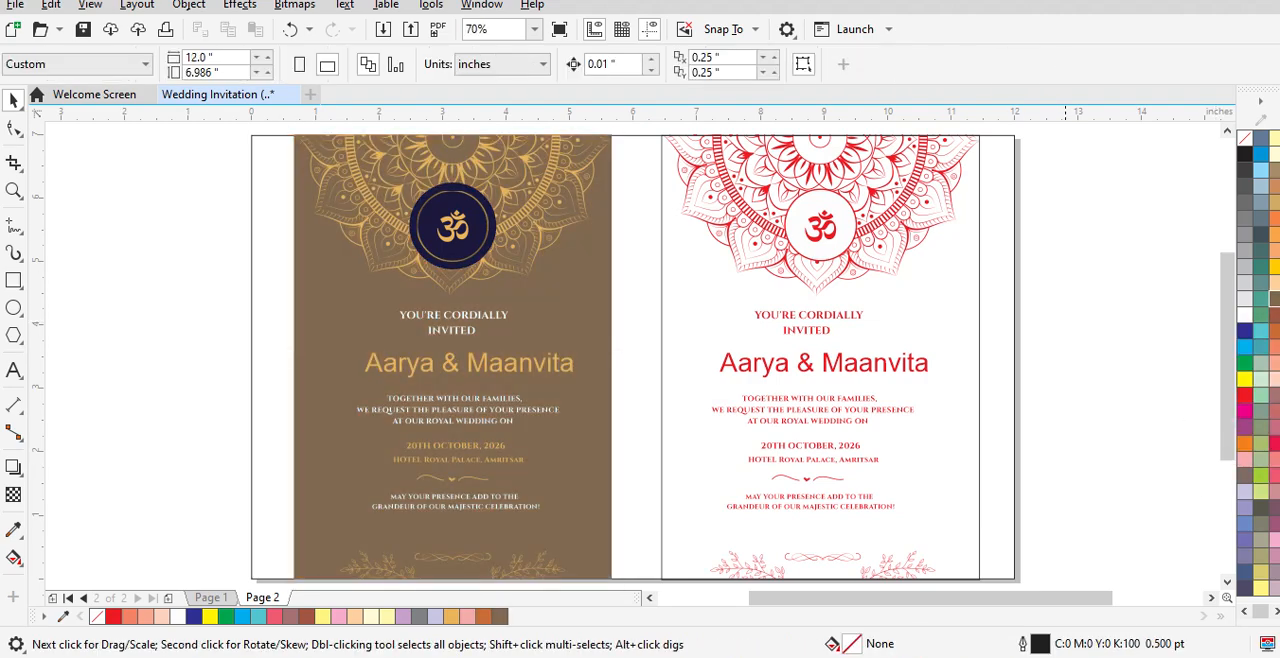